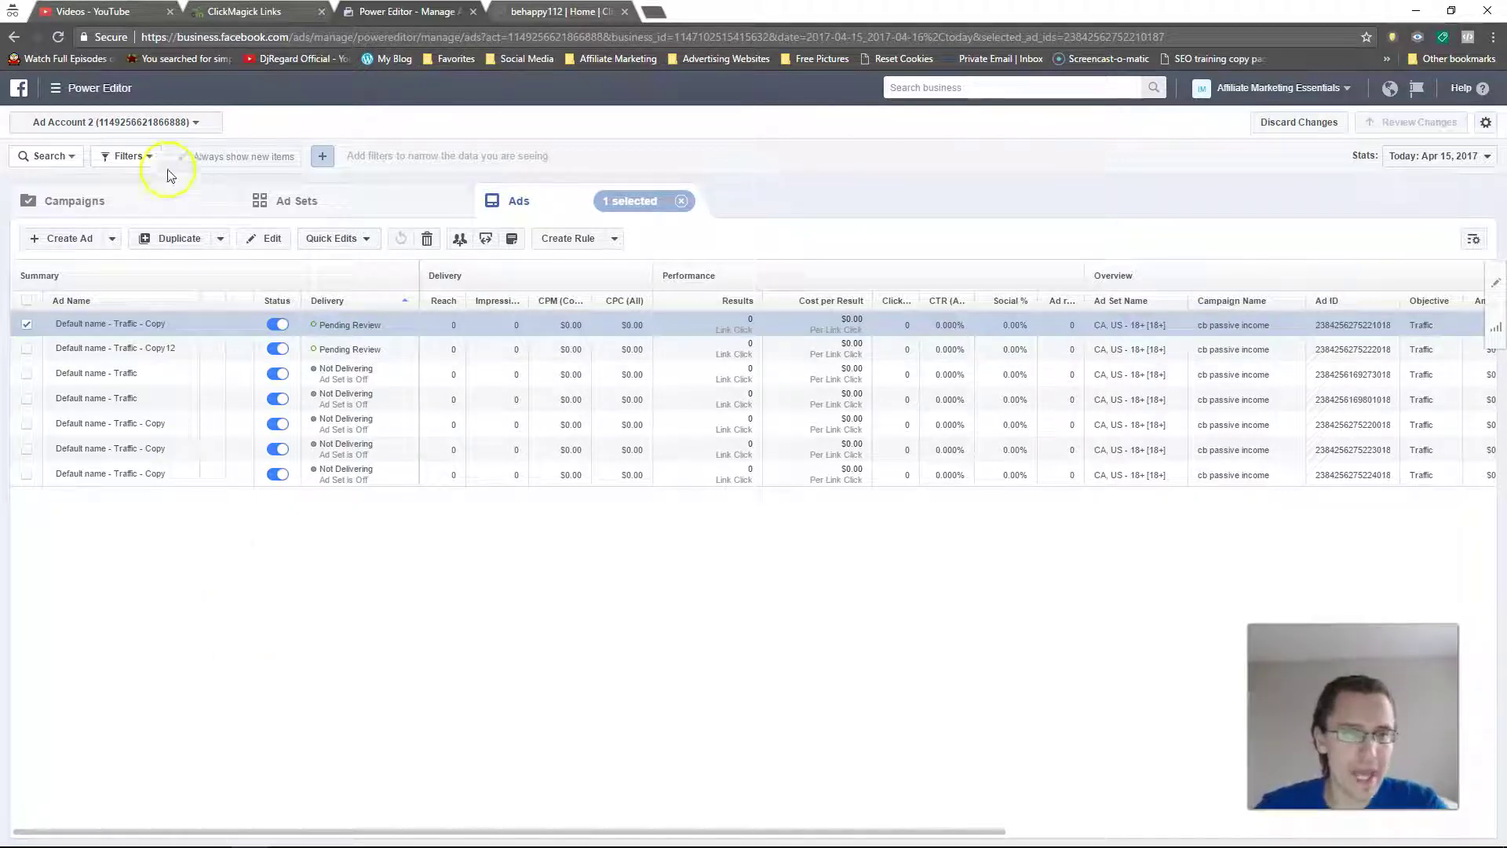
# Step: Go to the Ads Manager Pixels page and select the pixel ID in the right panel to copy it
pyautogui.click(77, 90)
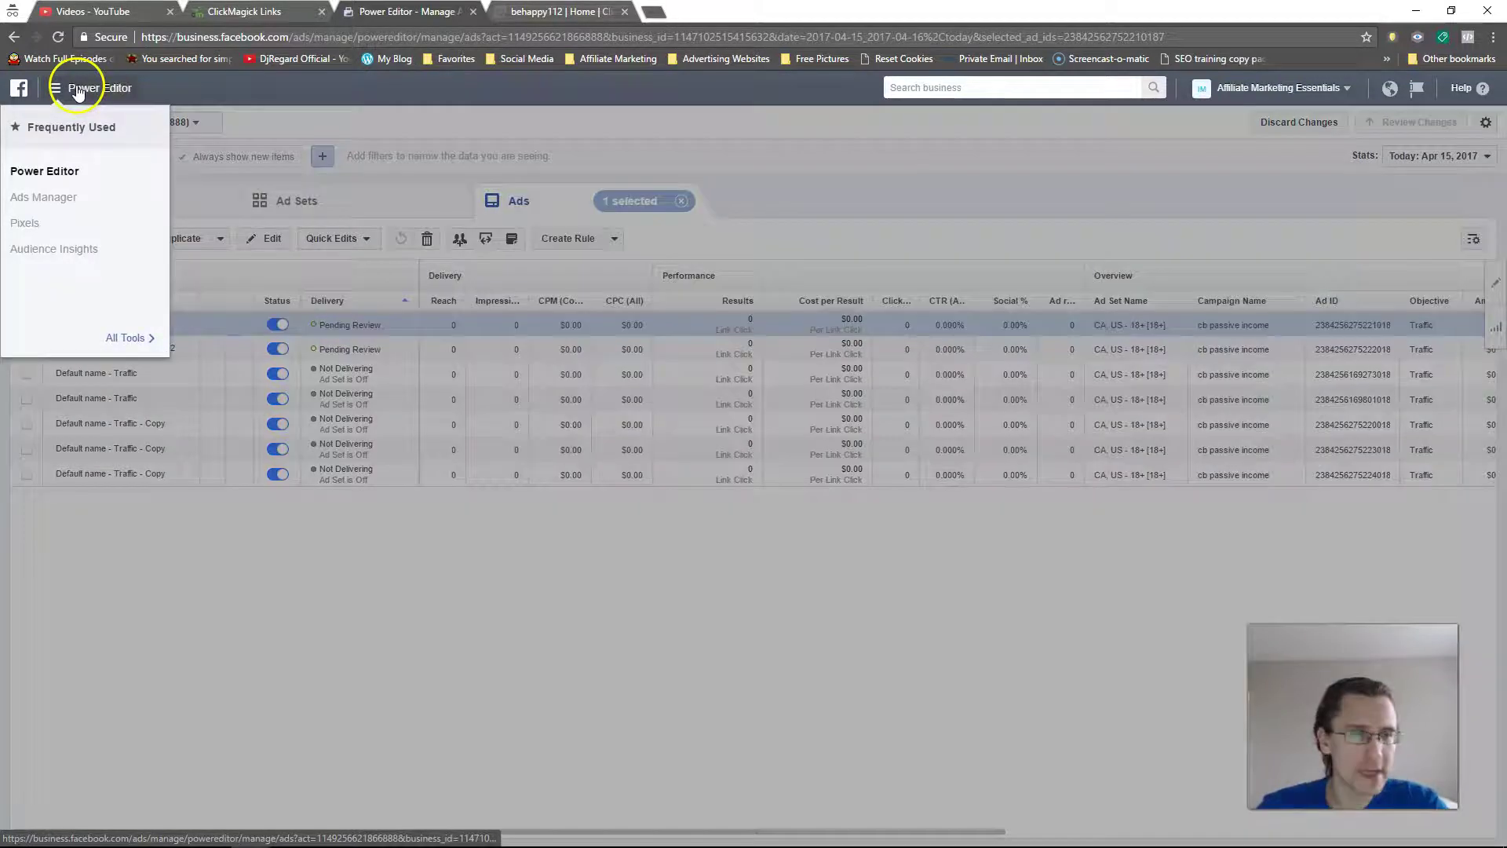
pyautogui.click(26, 224)
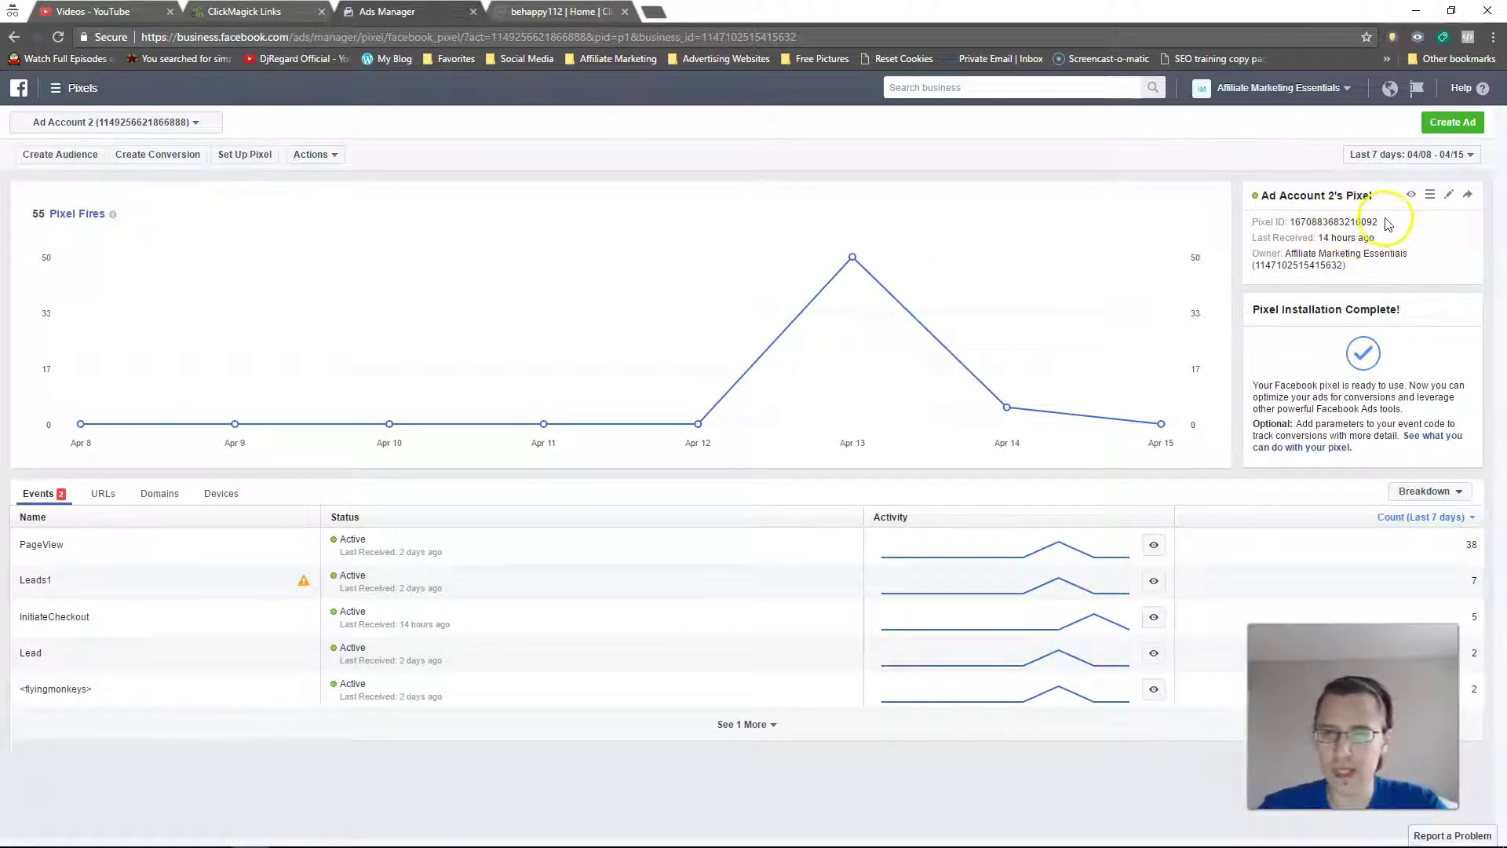
pyautogui.moveTo(1380, 223); pyautogui.dragTo(1292, 224)
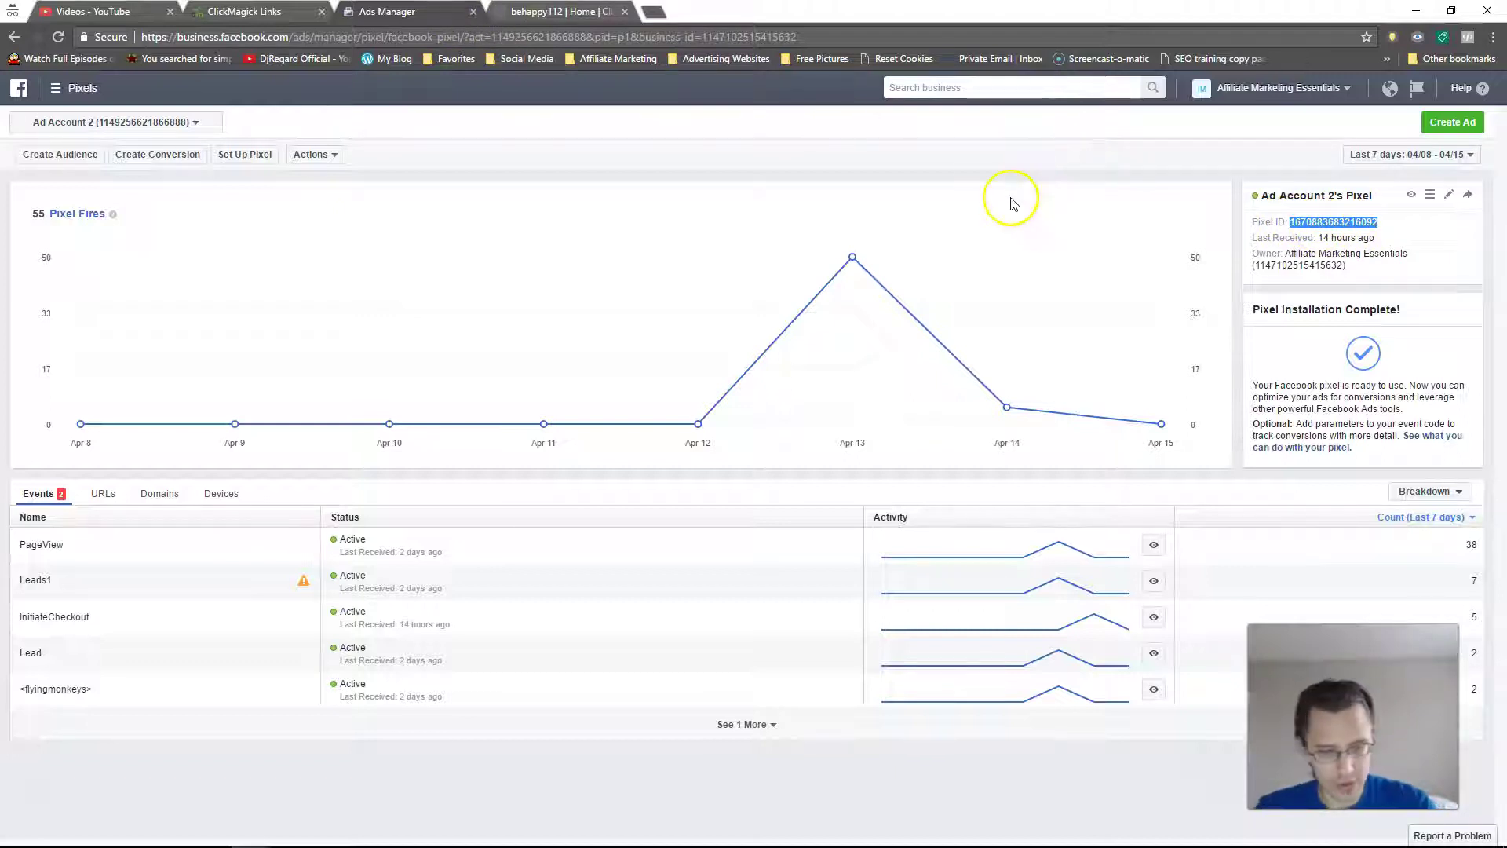
# Step: Switch to ClickBank, open Settings > My Site and scroll down to the Integrated Sales Reporting table
pyautogui.click(555, 11)
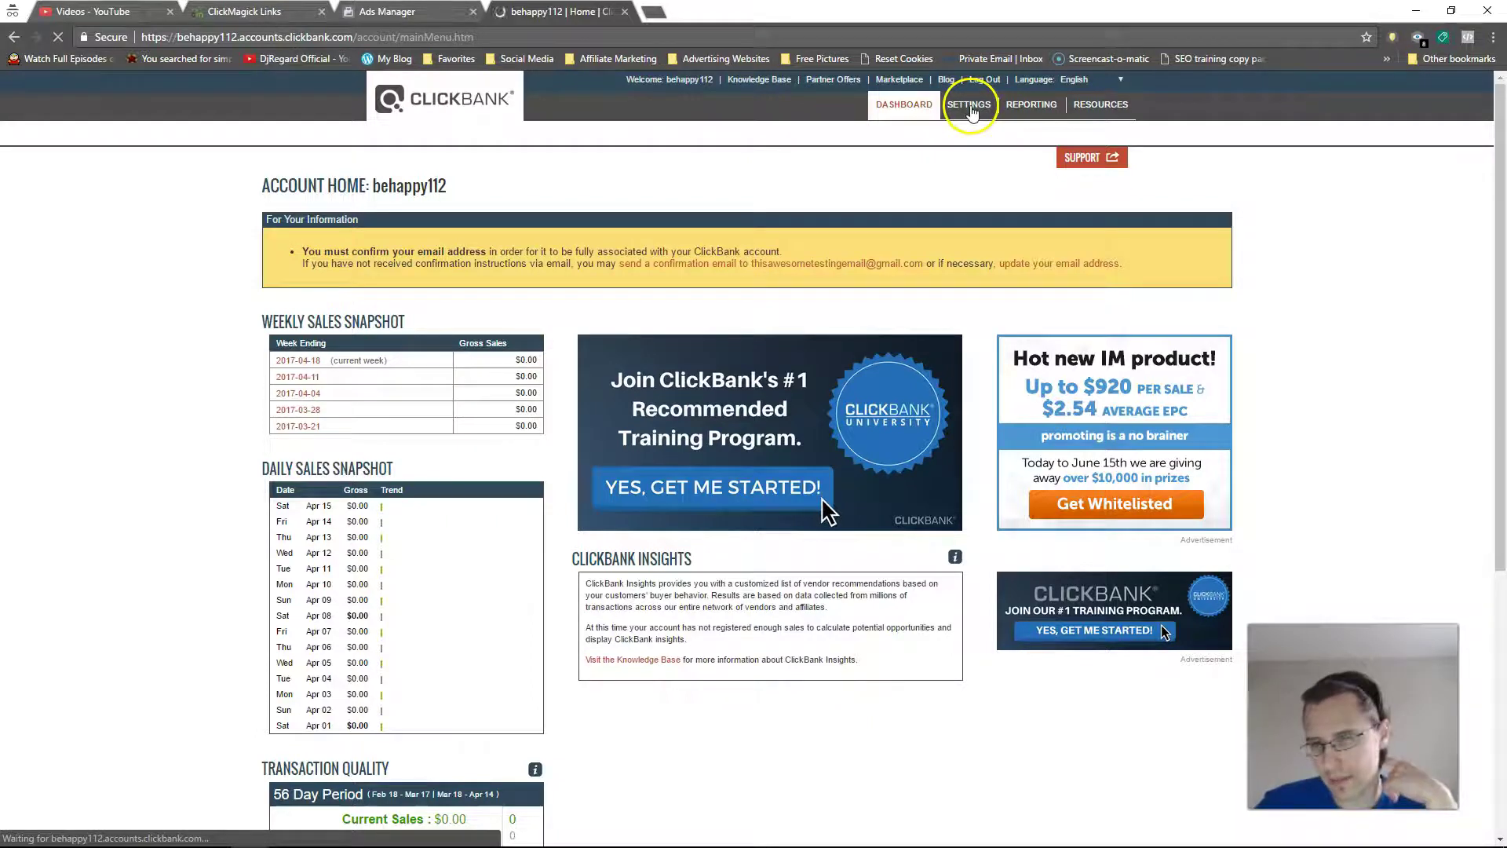
pyautogui.scroll(-4, 932, 384)
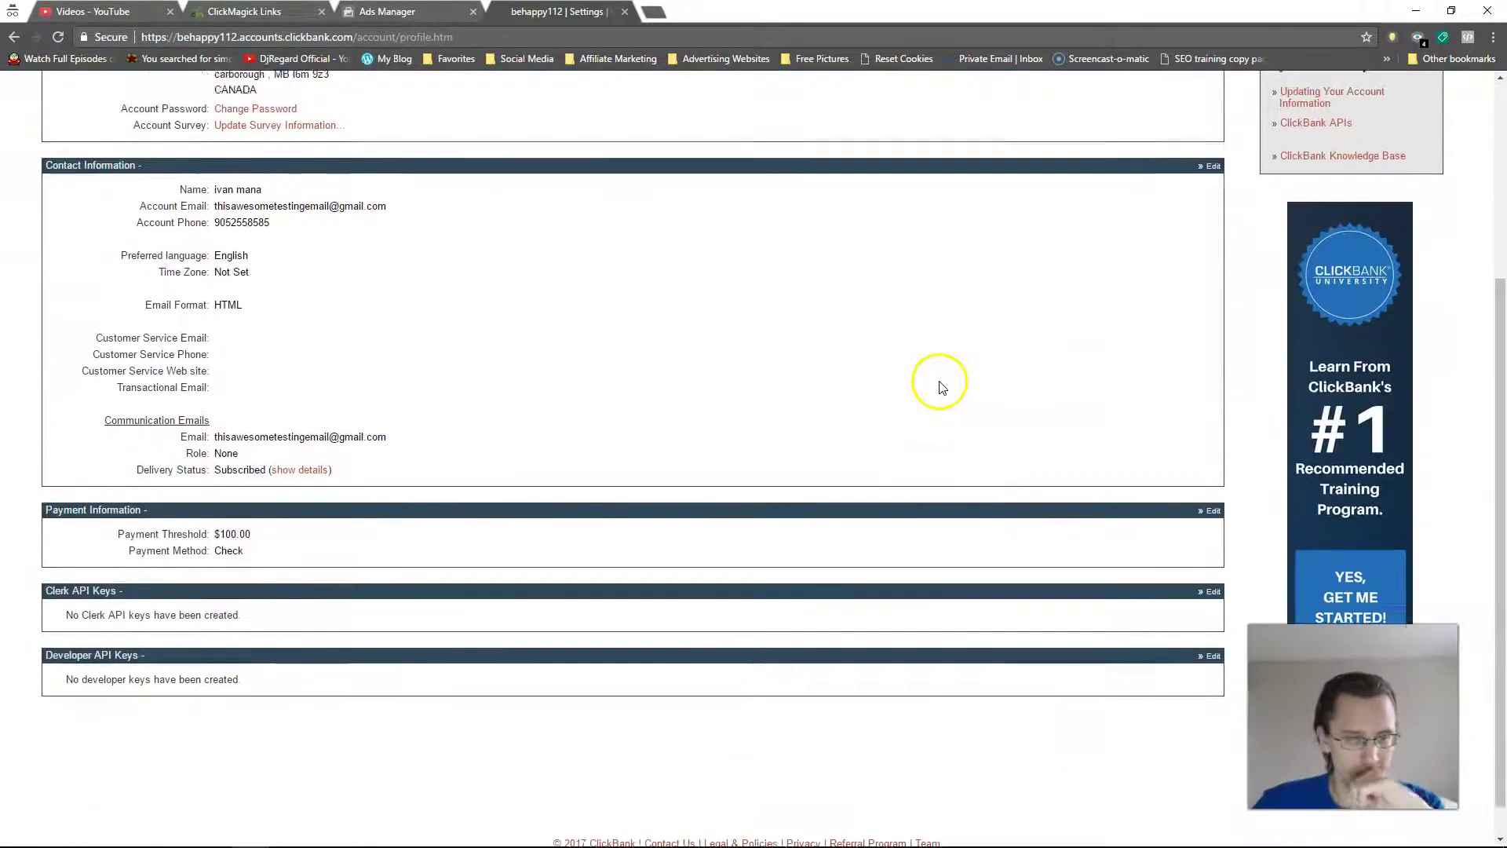
pyautogui.scroll(4, 932, 384)
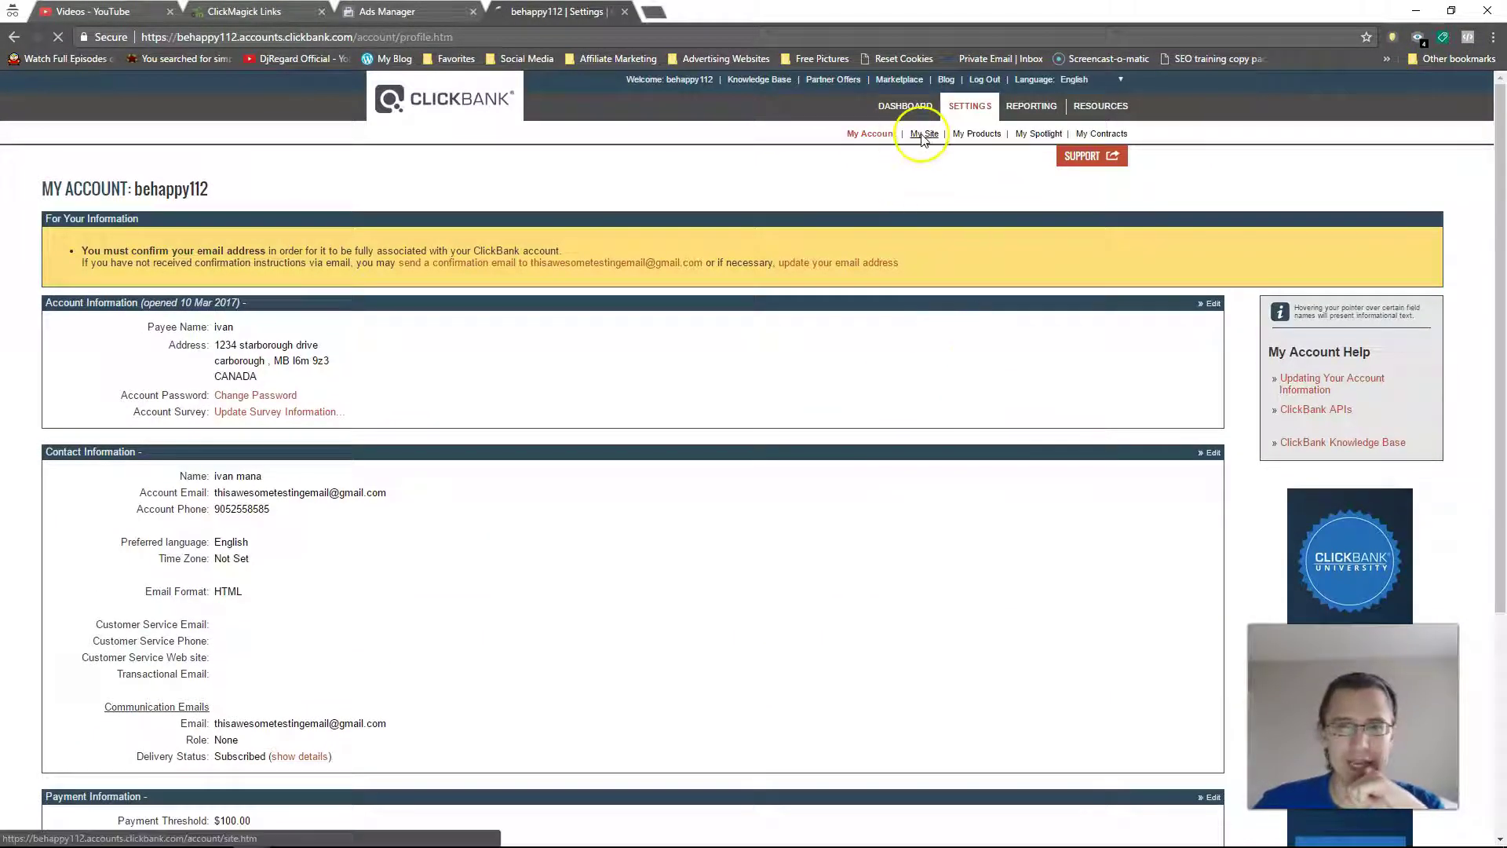
pyautogui.click(922, 139)
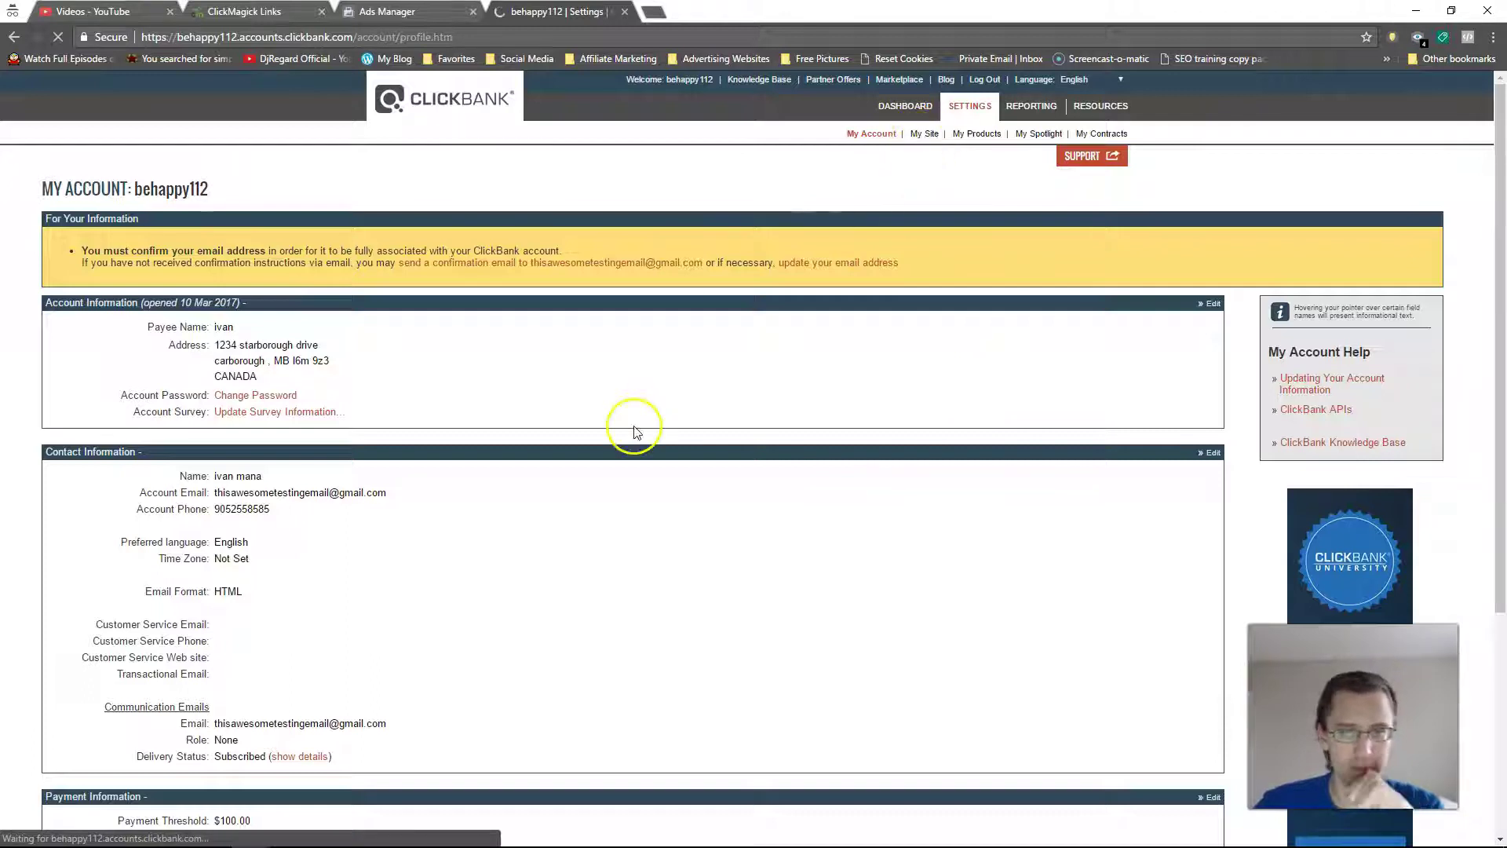
pyautogui.scroll(-1, 639, 553)
pyautogui.scroll(-6, 640, 553)
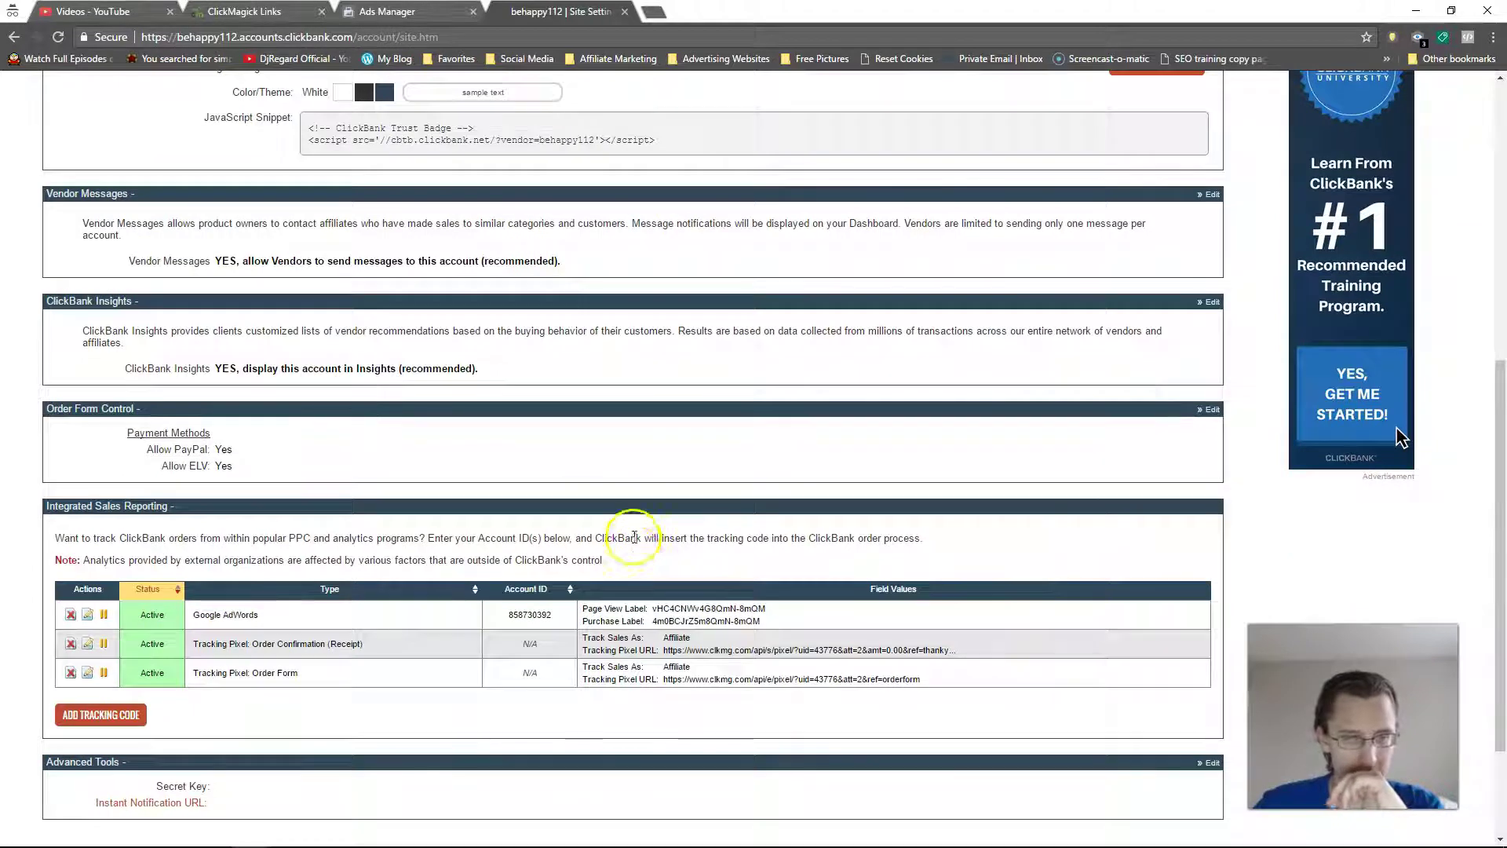
pyautogui.scroll(-2, 657, 463)
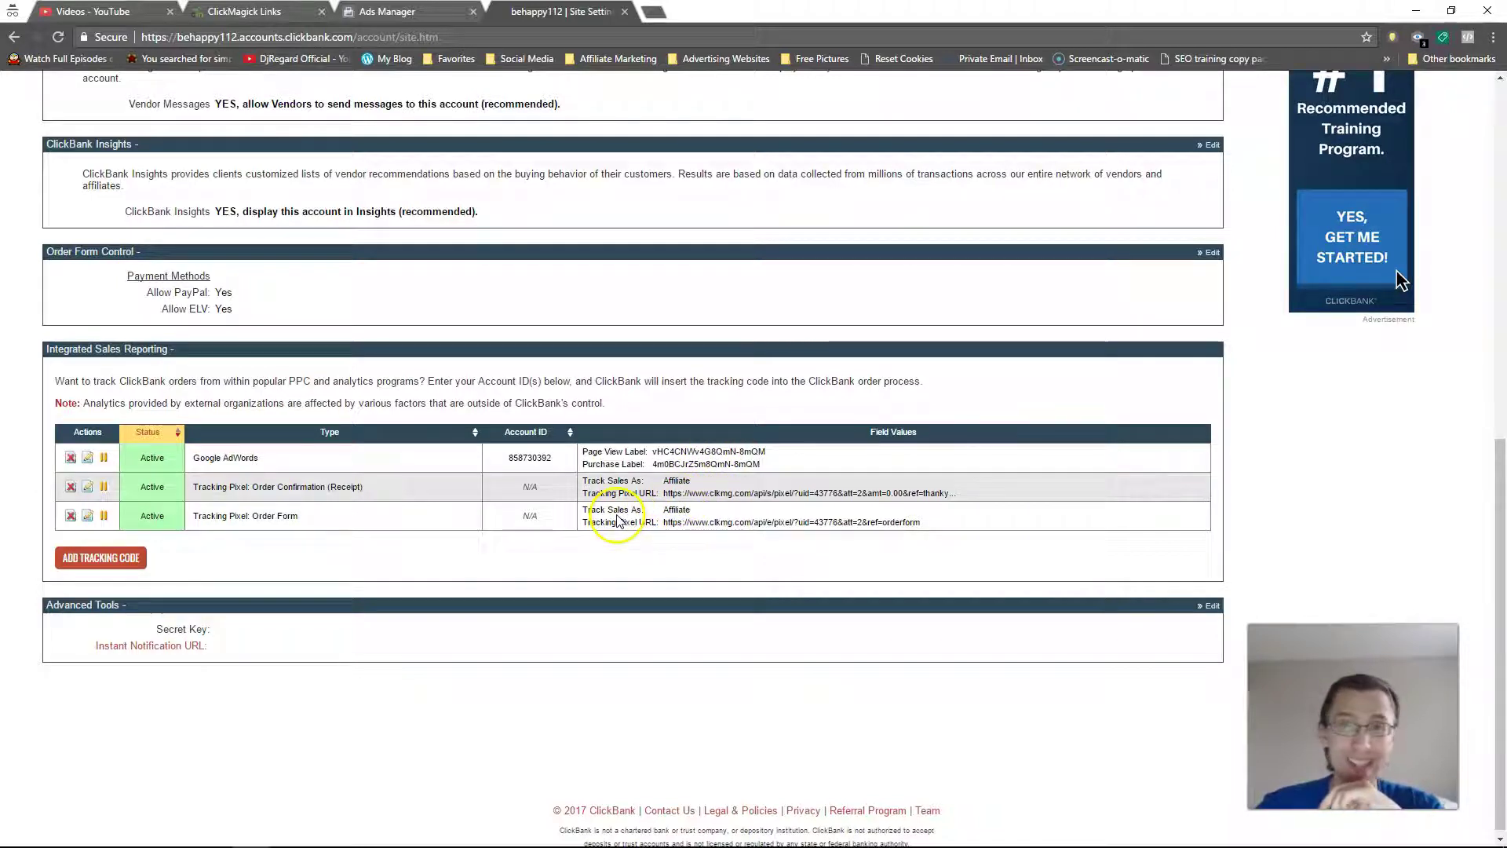
# Step: Save a new Facebook Pixel: Order Form tracking code, tracked as Affiliate, using the copied pixel ID
pyautogui.click(103, 558)
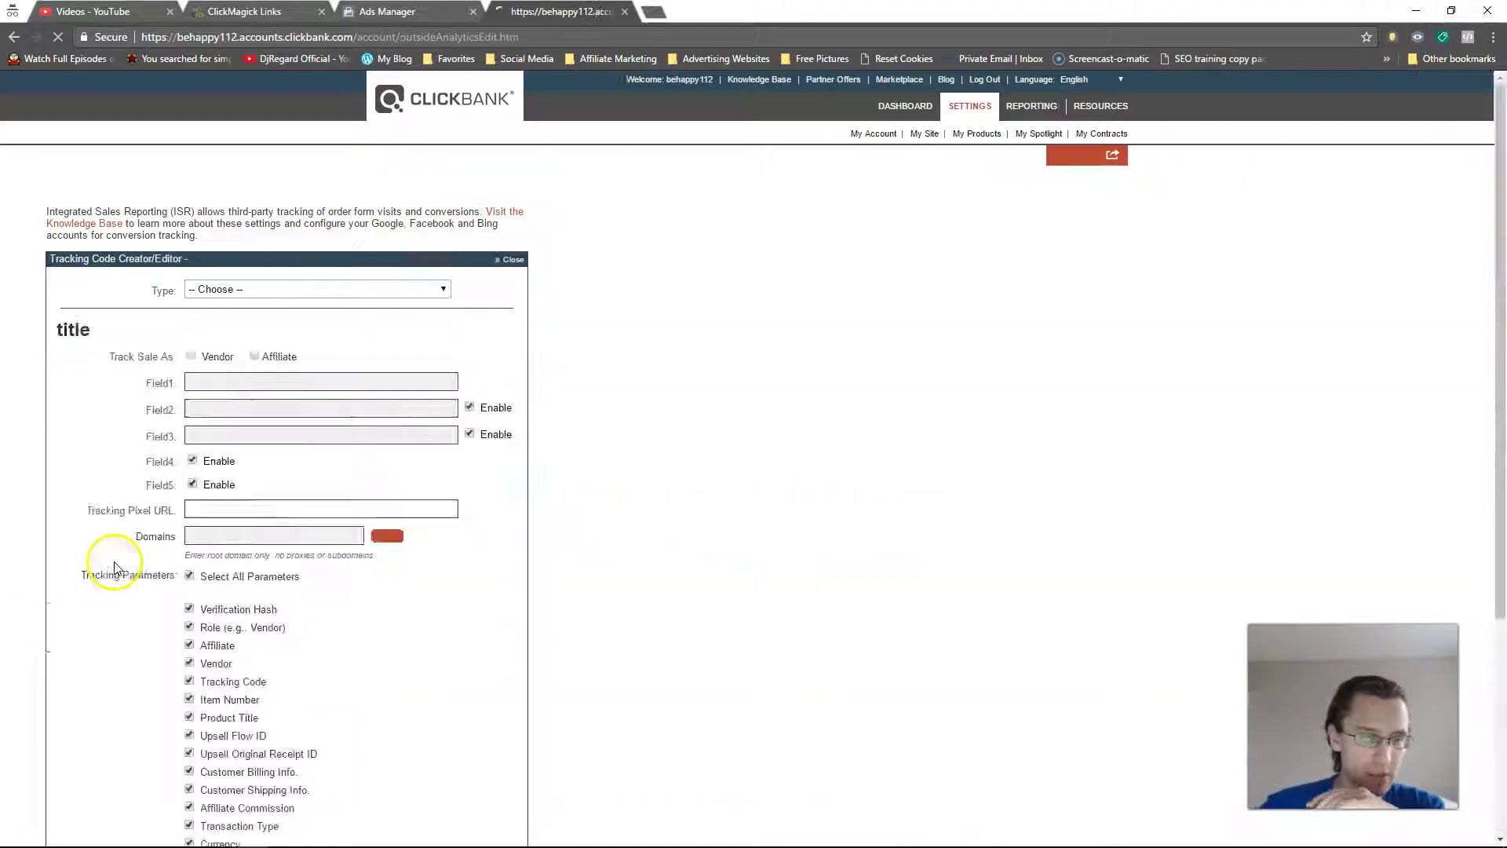
pyautogui.click(258, 295)
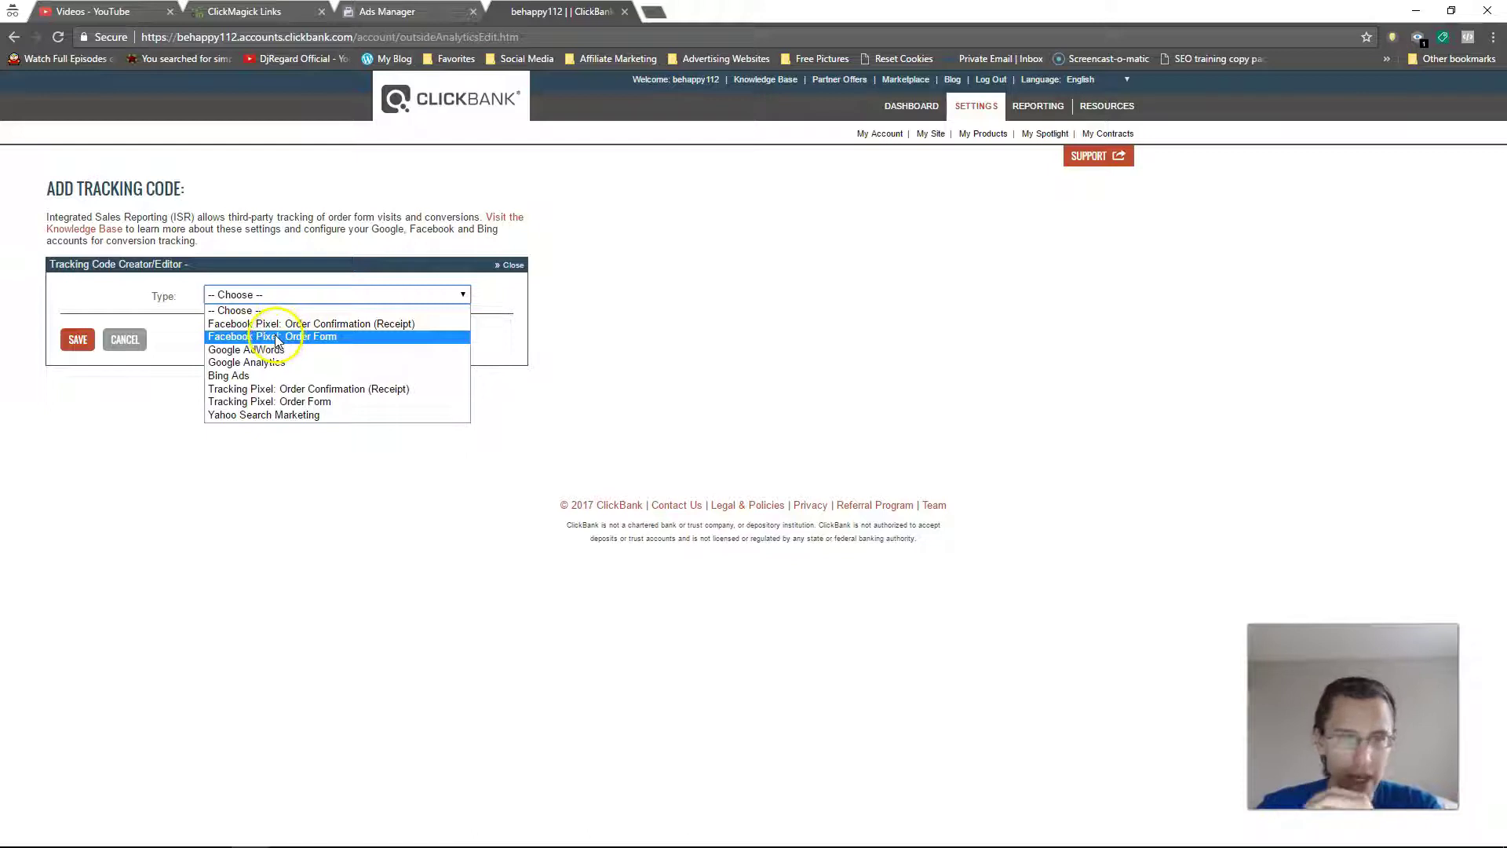
pyautogui.click(277, 337)
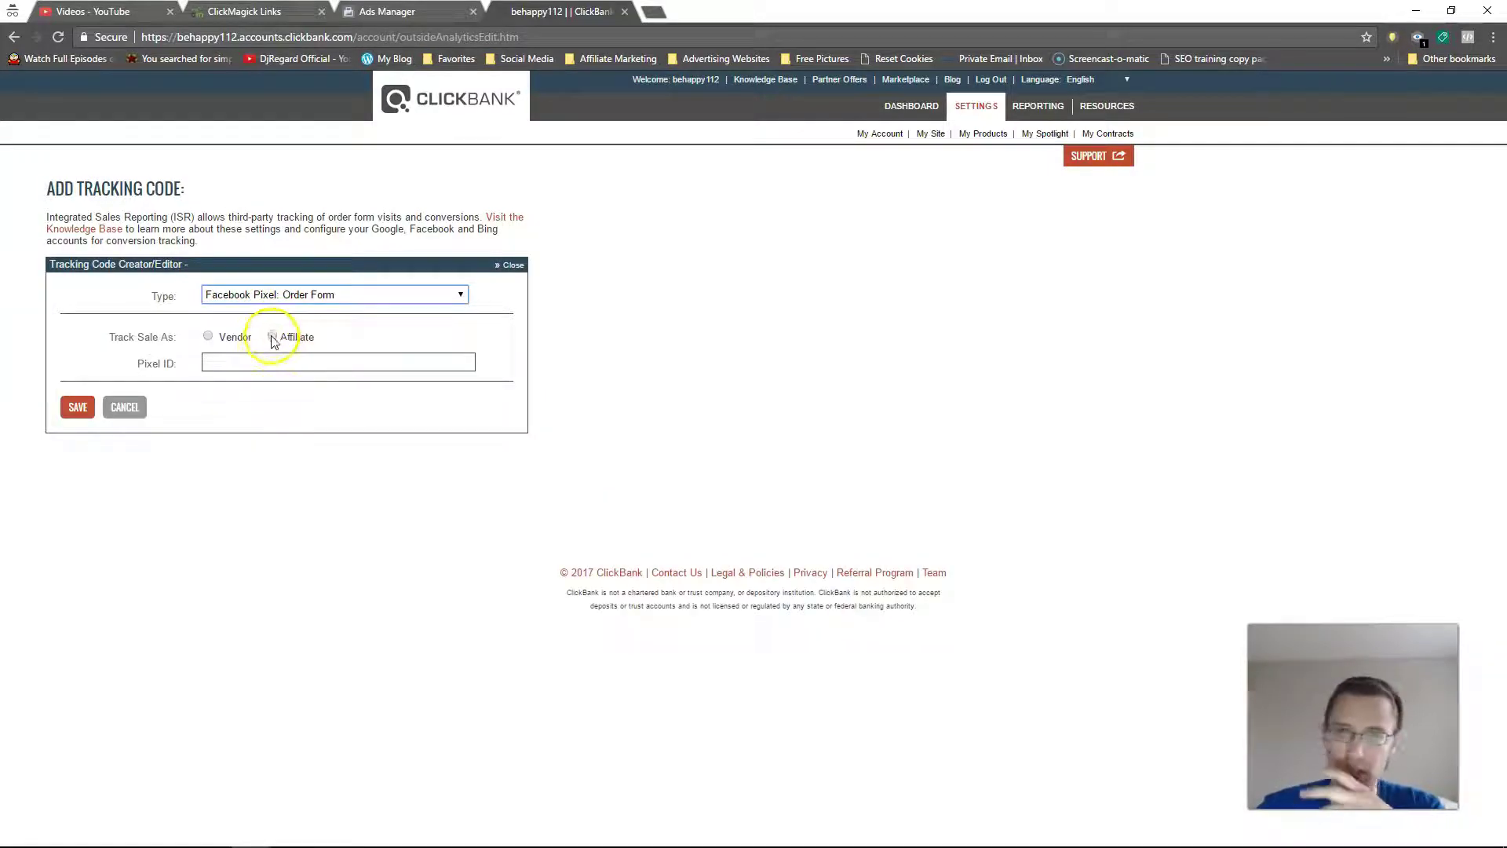
pyautogui.click(208, 336)
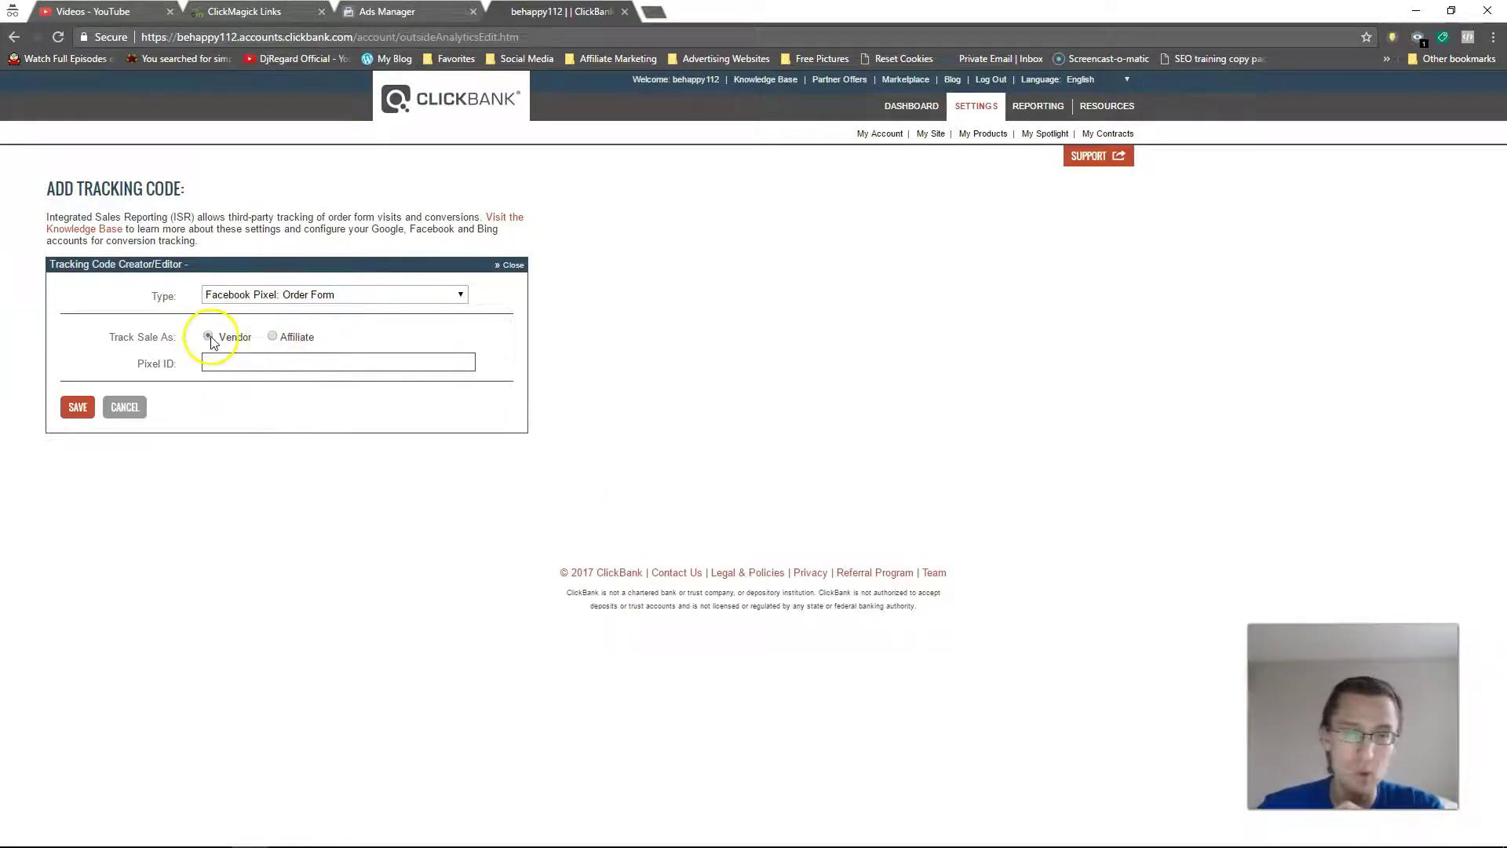
pyautogui.click(272, 337)
pyautogui.click(253, 361)
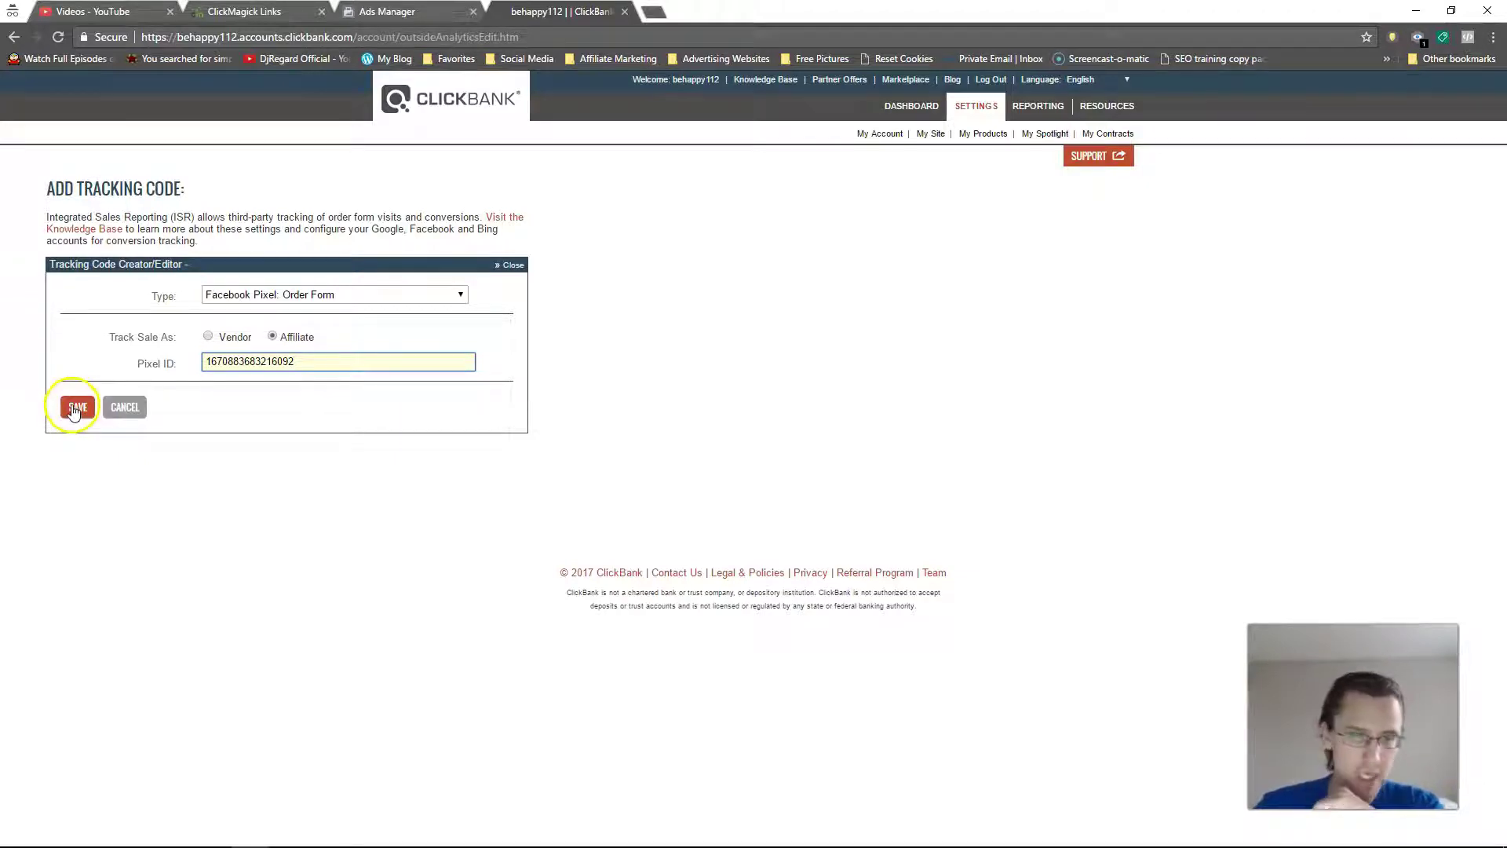
pyautogui.click(74, 408)
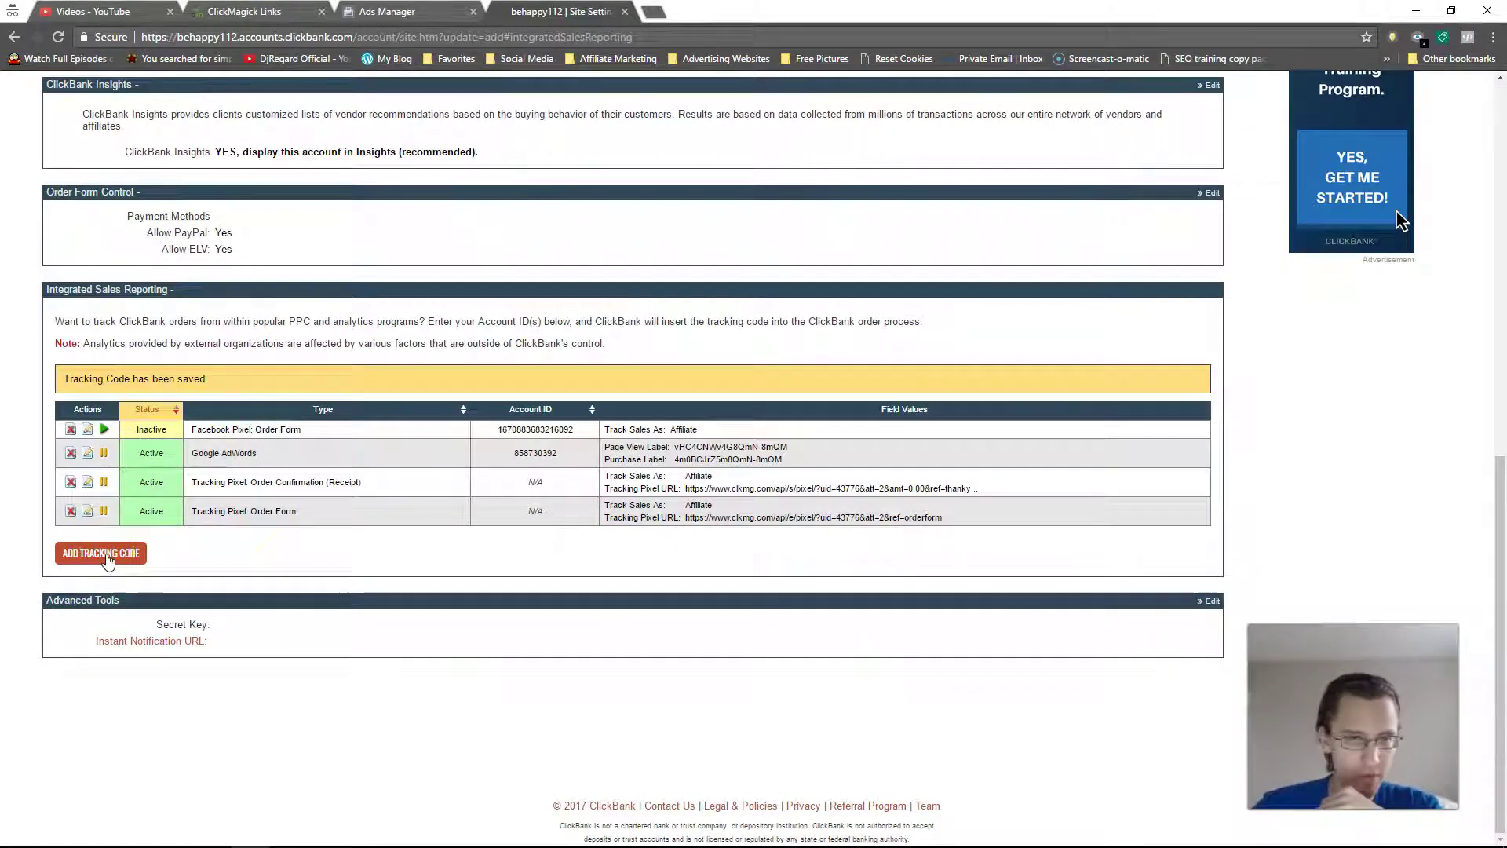
# Step: Save a Facebook Pixel: Order Confirmation (Receipt) code as Affiliate, then activate both Facebook pixel entries
pyautogui.click(103, 554)
pyautogui.click(236, 295)
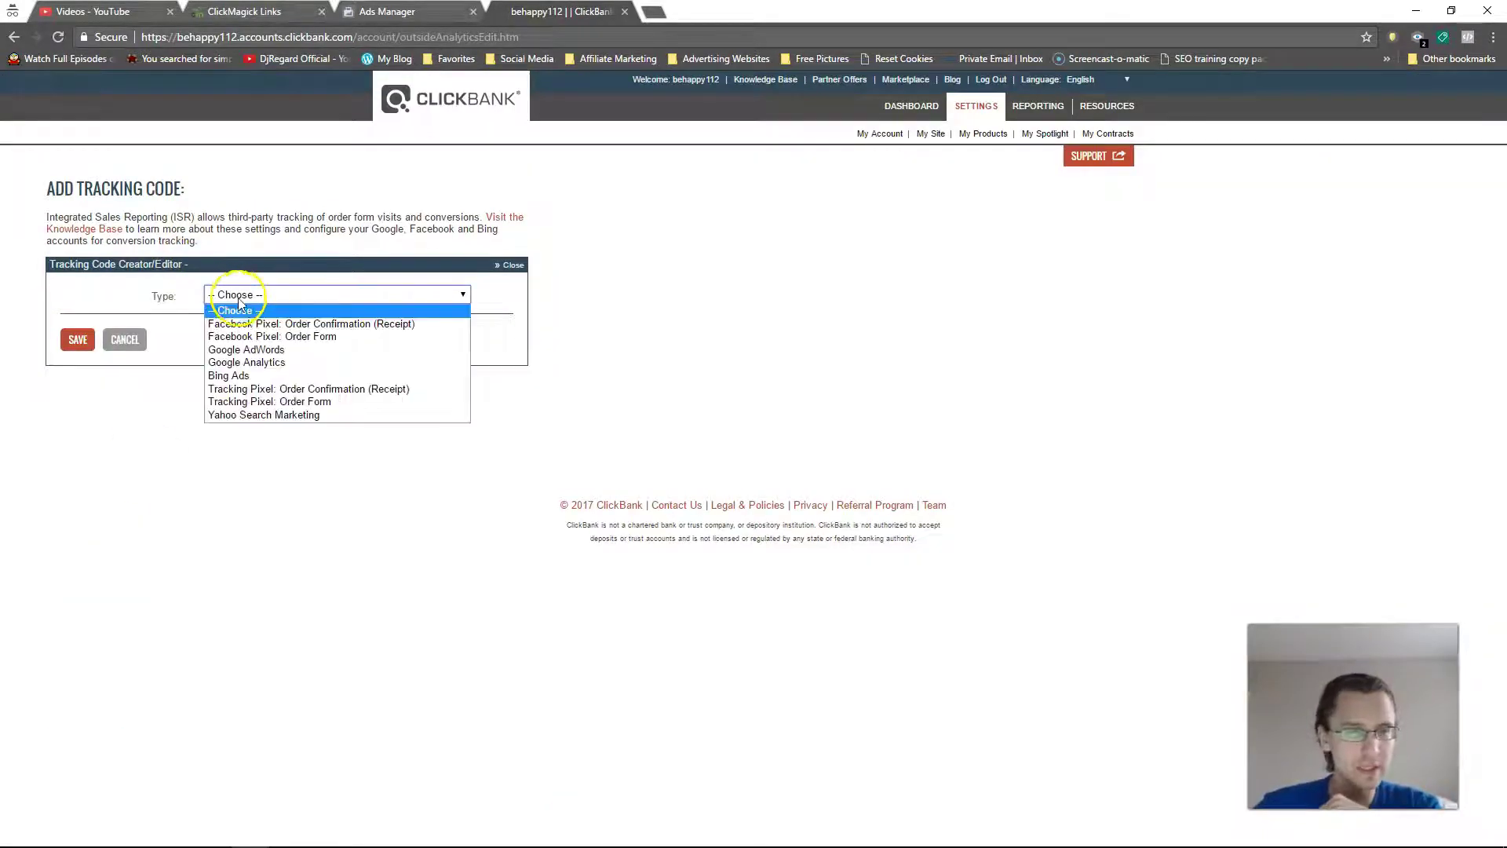
pyautogui.click(259, 322)
pyautogui.click(273, 337)
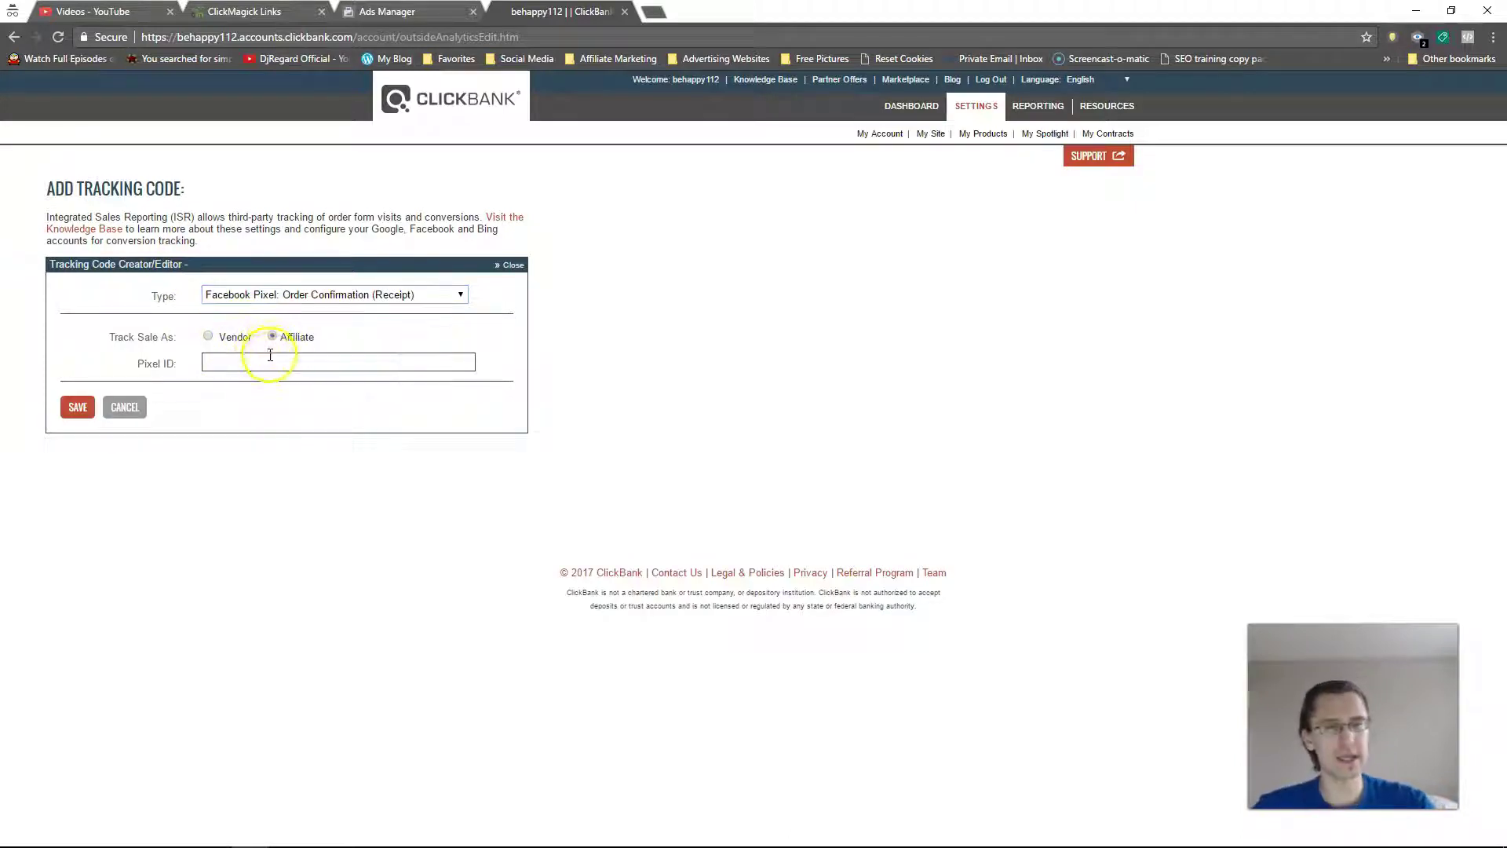
pyautogui.click(268, 361)
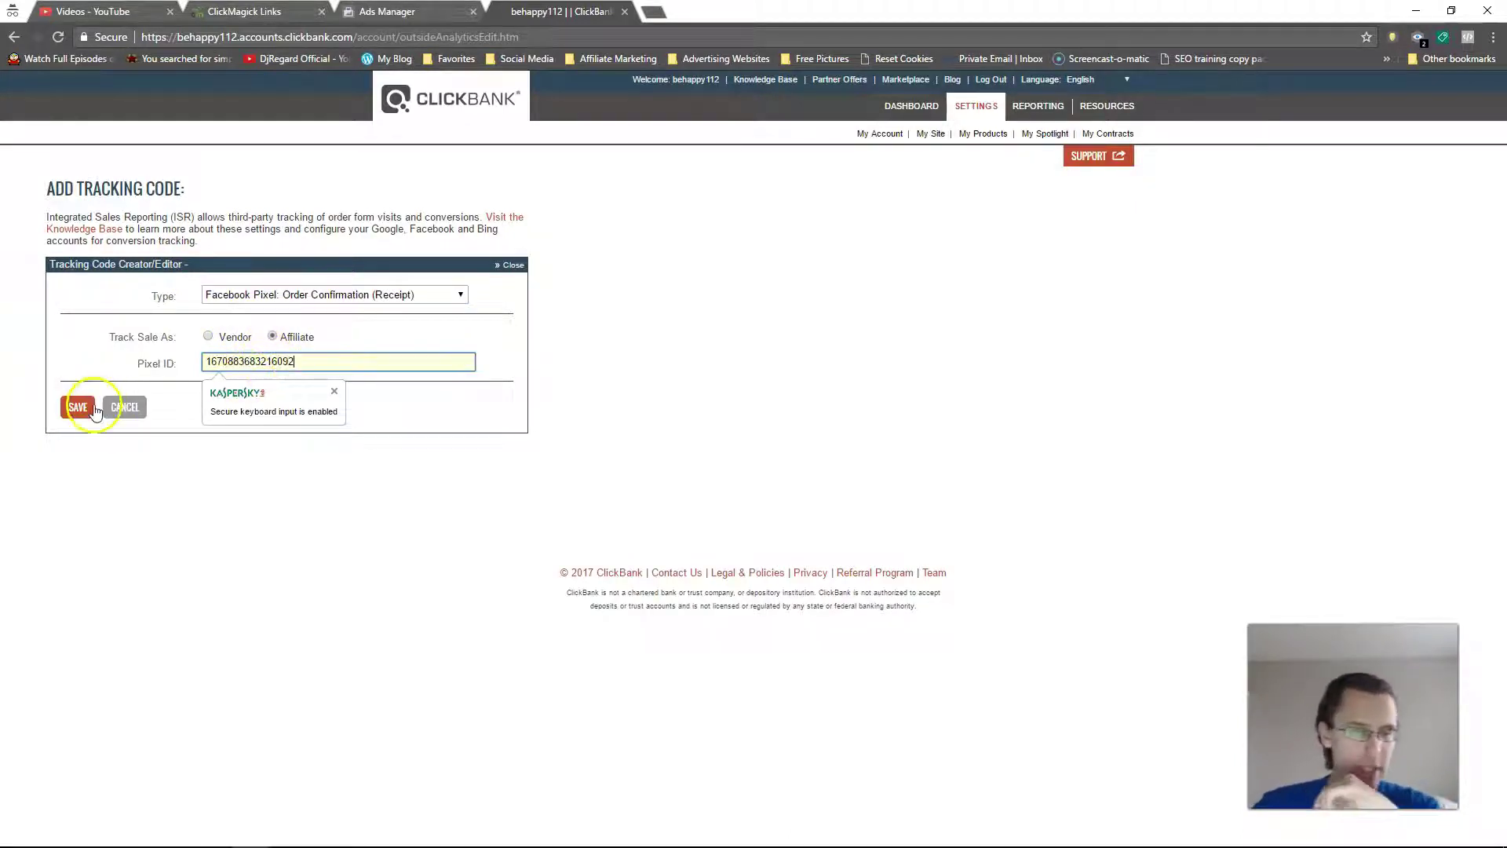
pyautogui.click(77, 407)
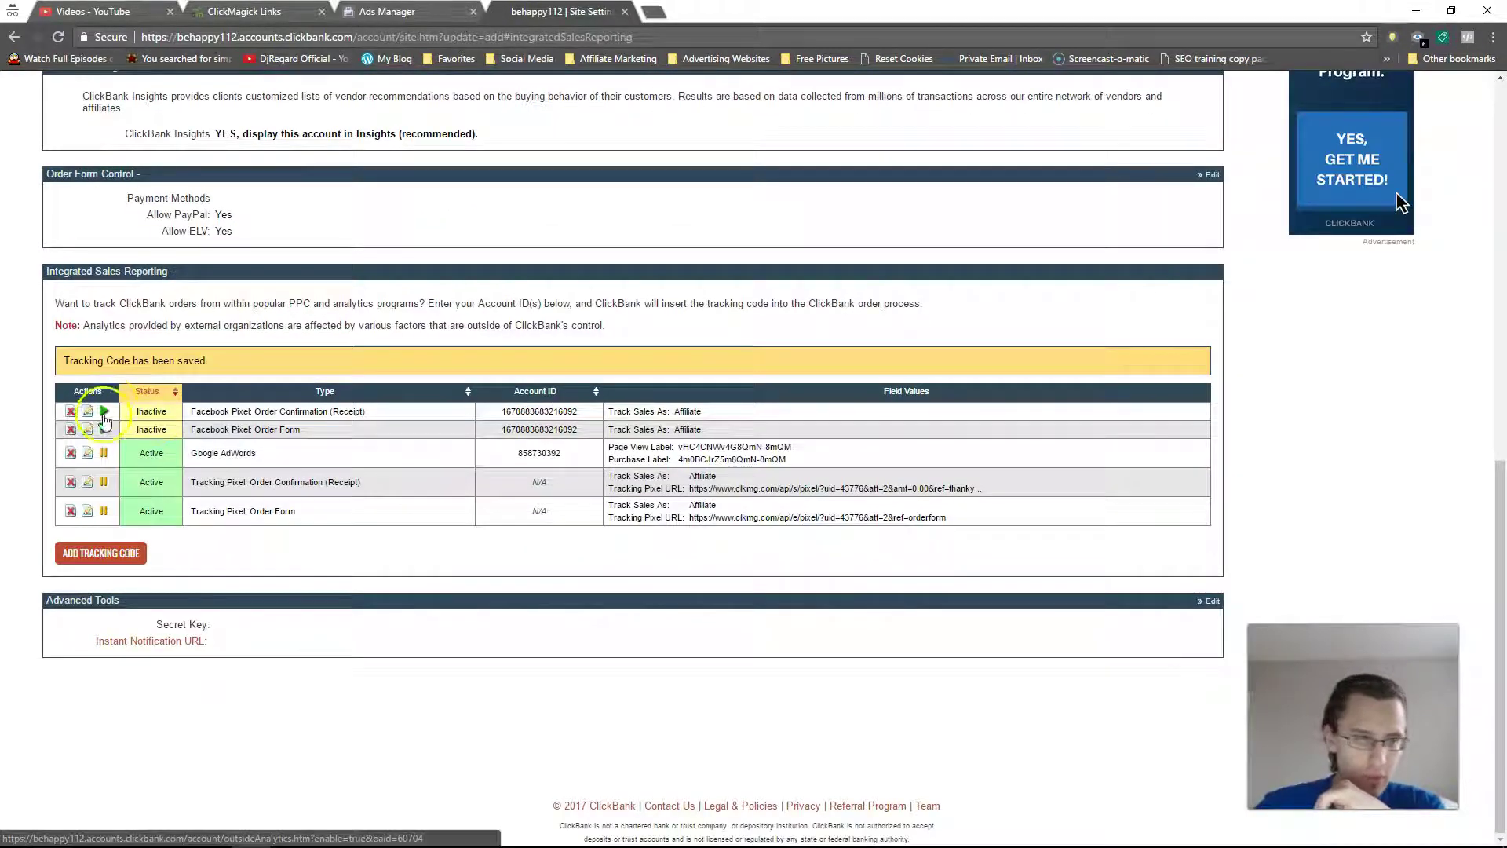
pyautogui.click(105, 412)
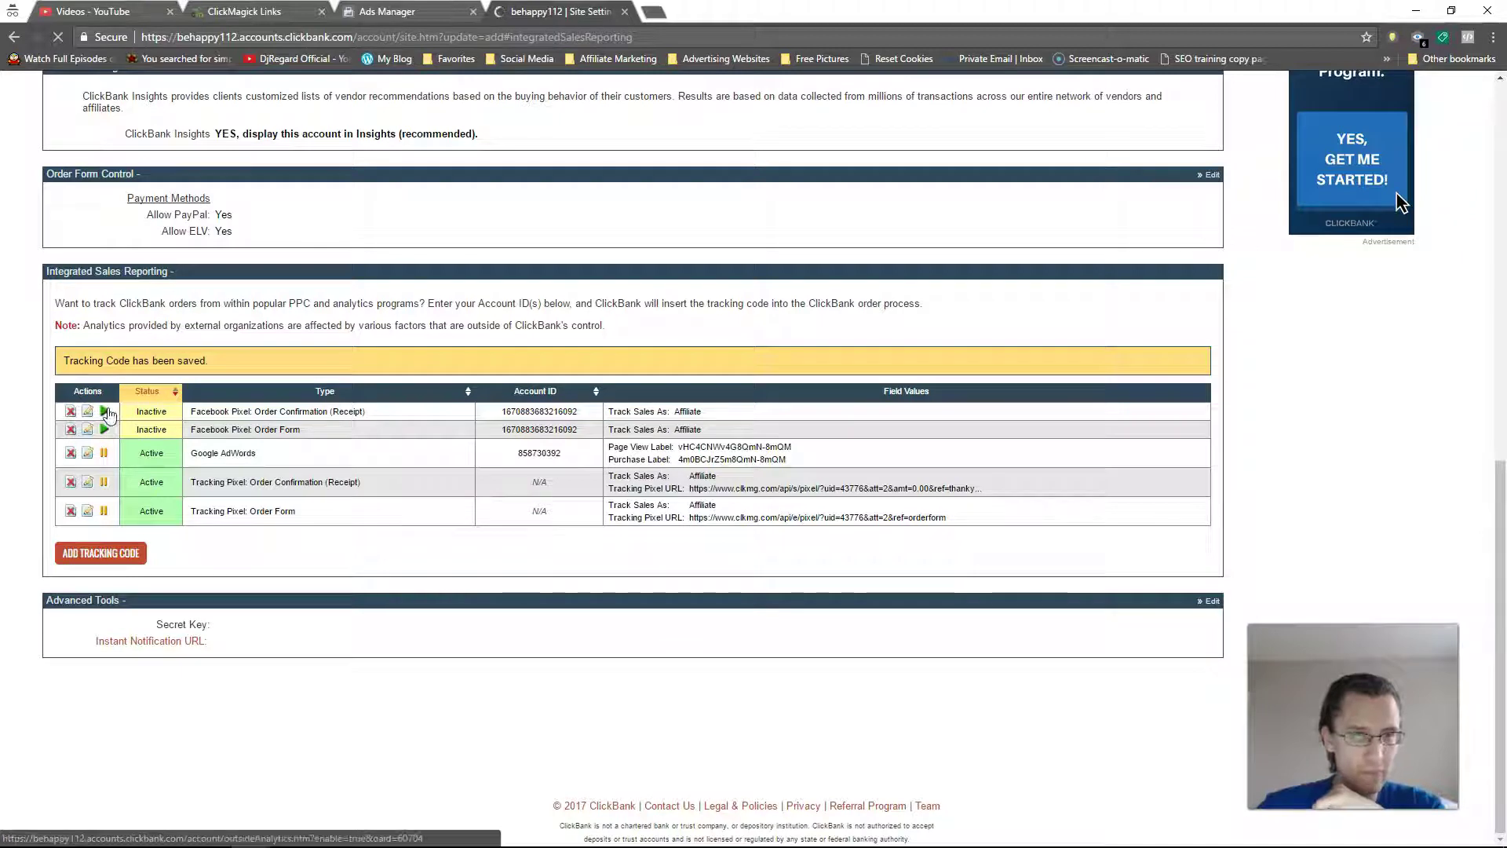
pyautogui.click(105, 412)
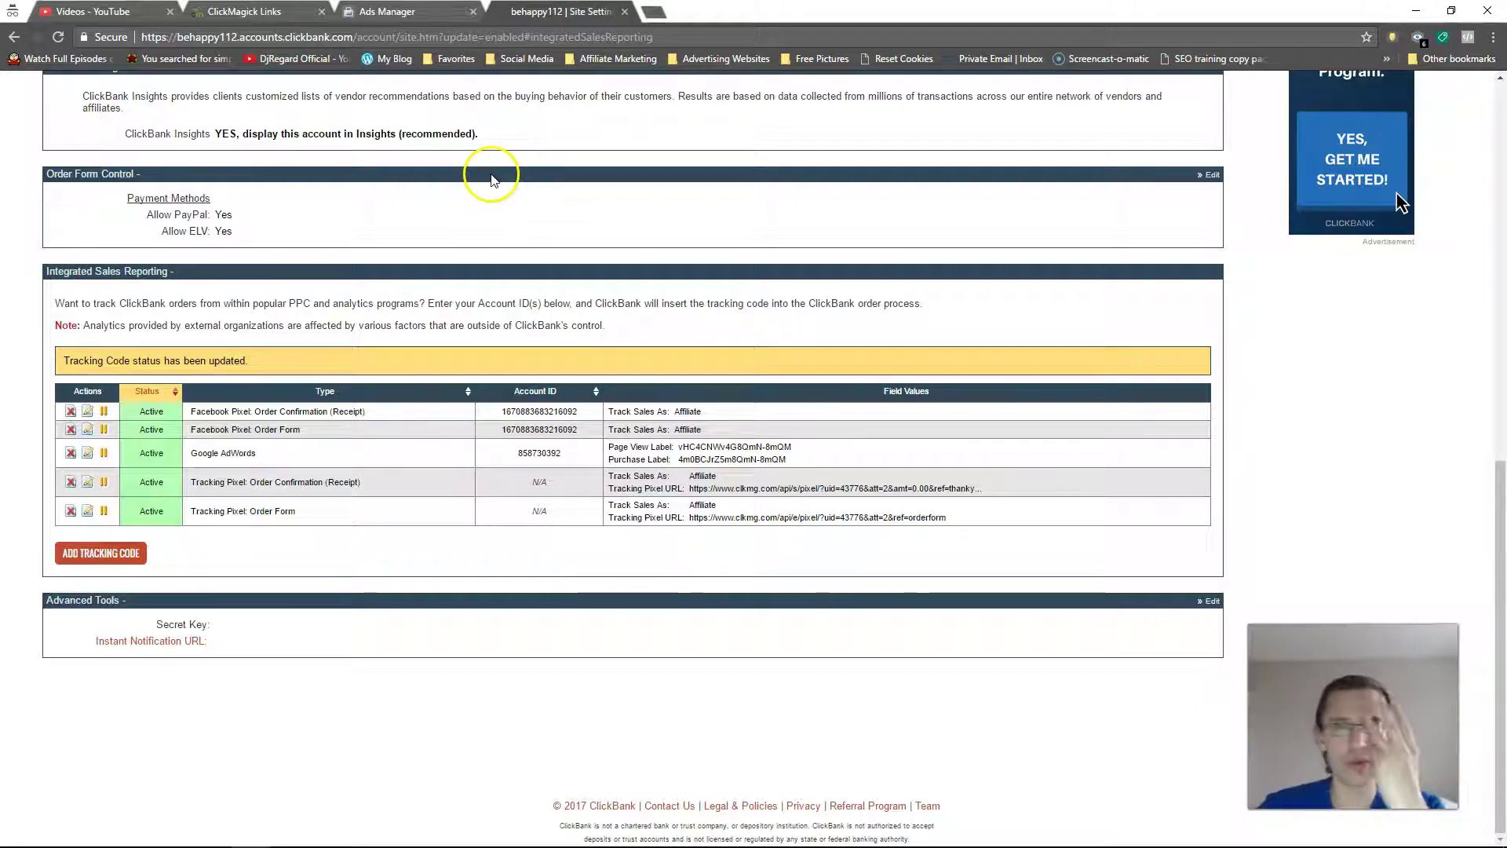
# Step: Reload the Ads Manager pixel page, reveal all six events including Leads, then go to ClickMagick Links
pyautogui.click(430, 9)
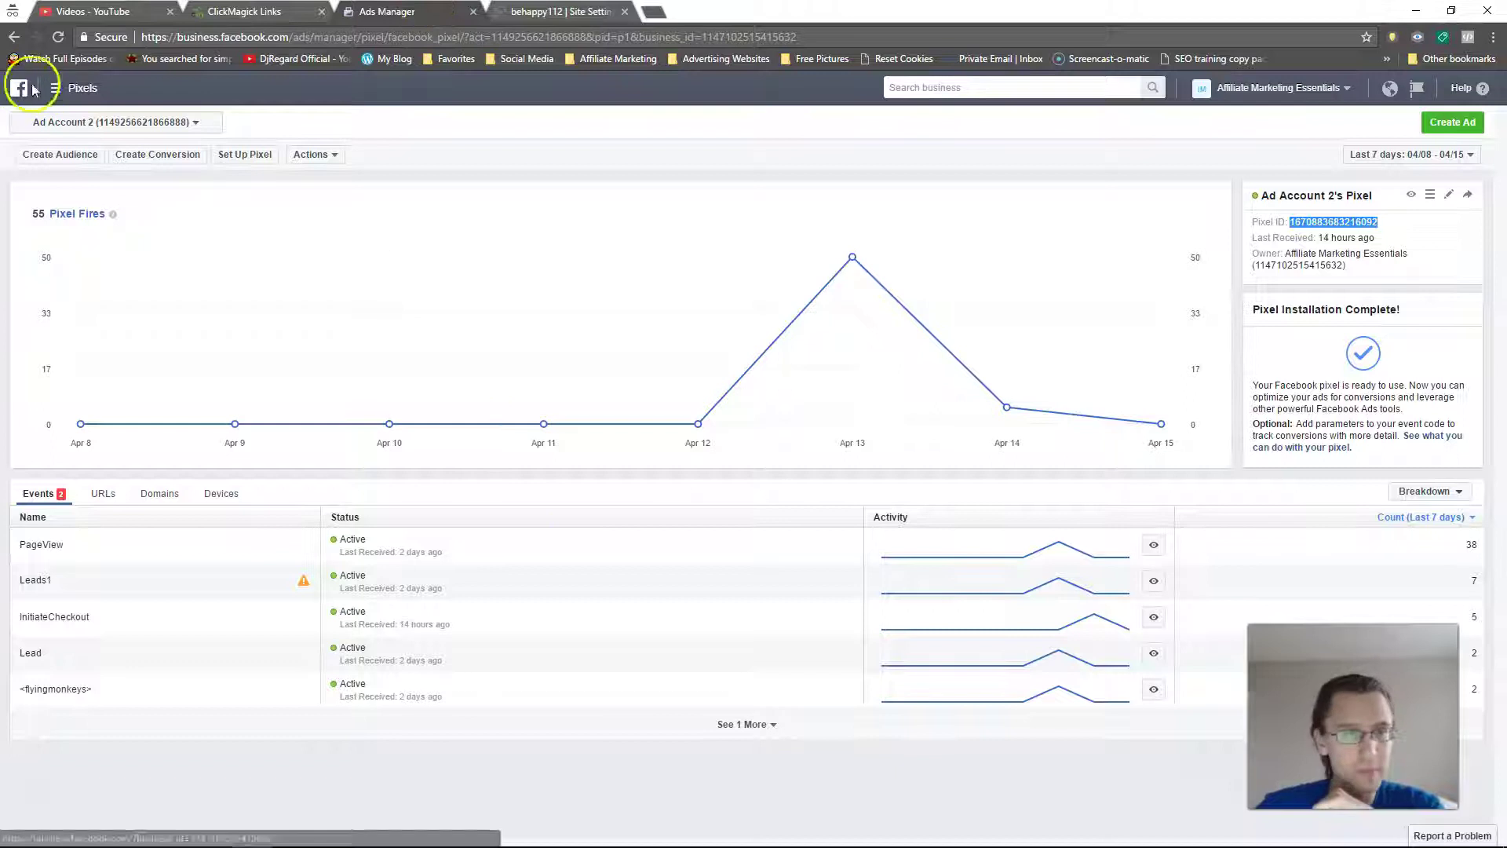
pyautogui.click(59, 37)
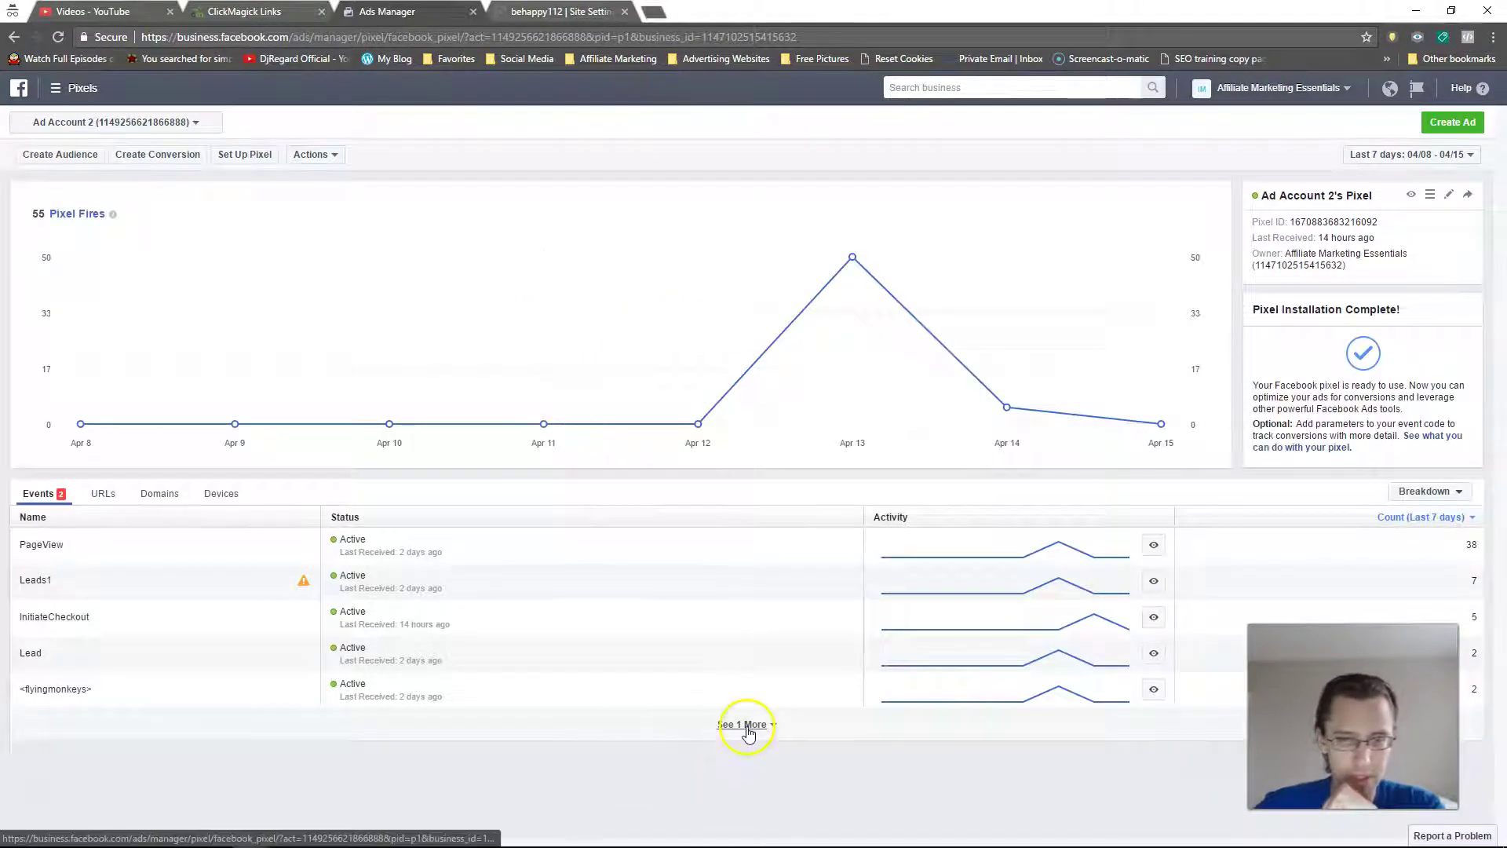
pyautogui.click(747, 723)
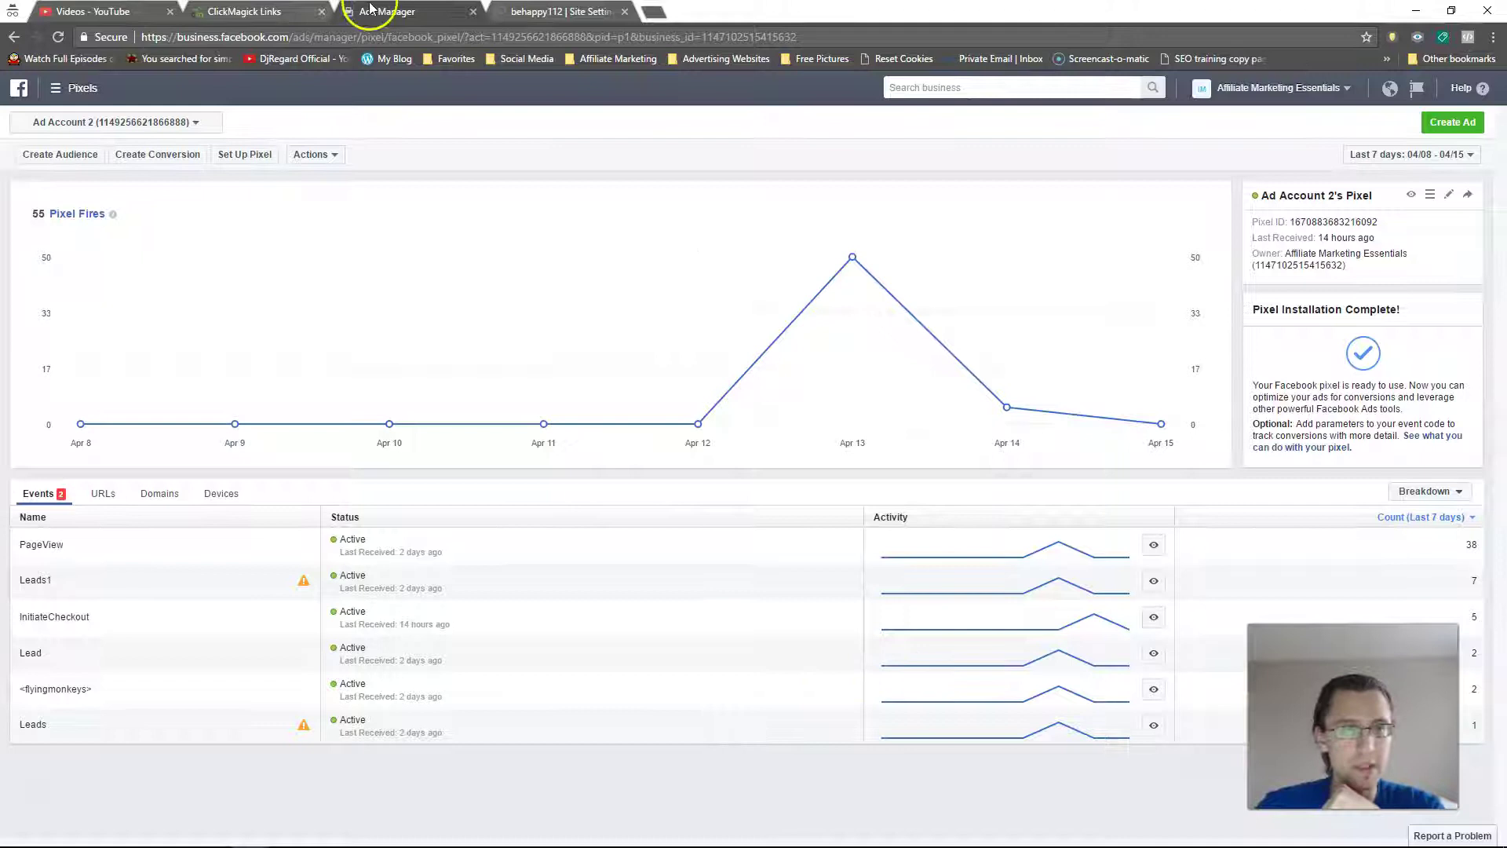
pyautogui.click(259, 11)
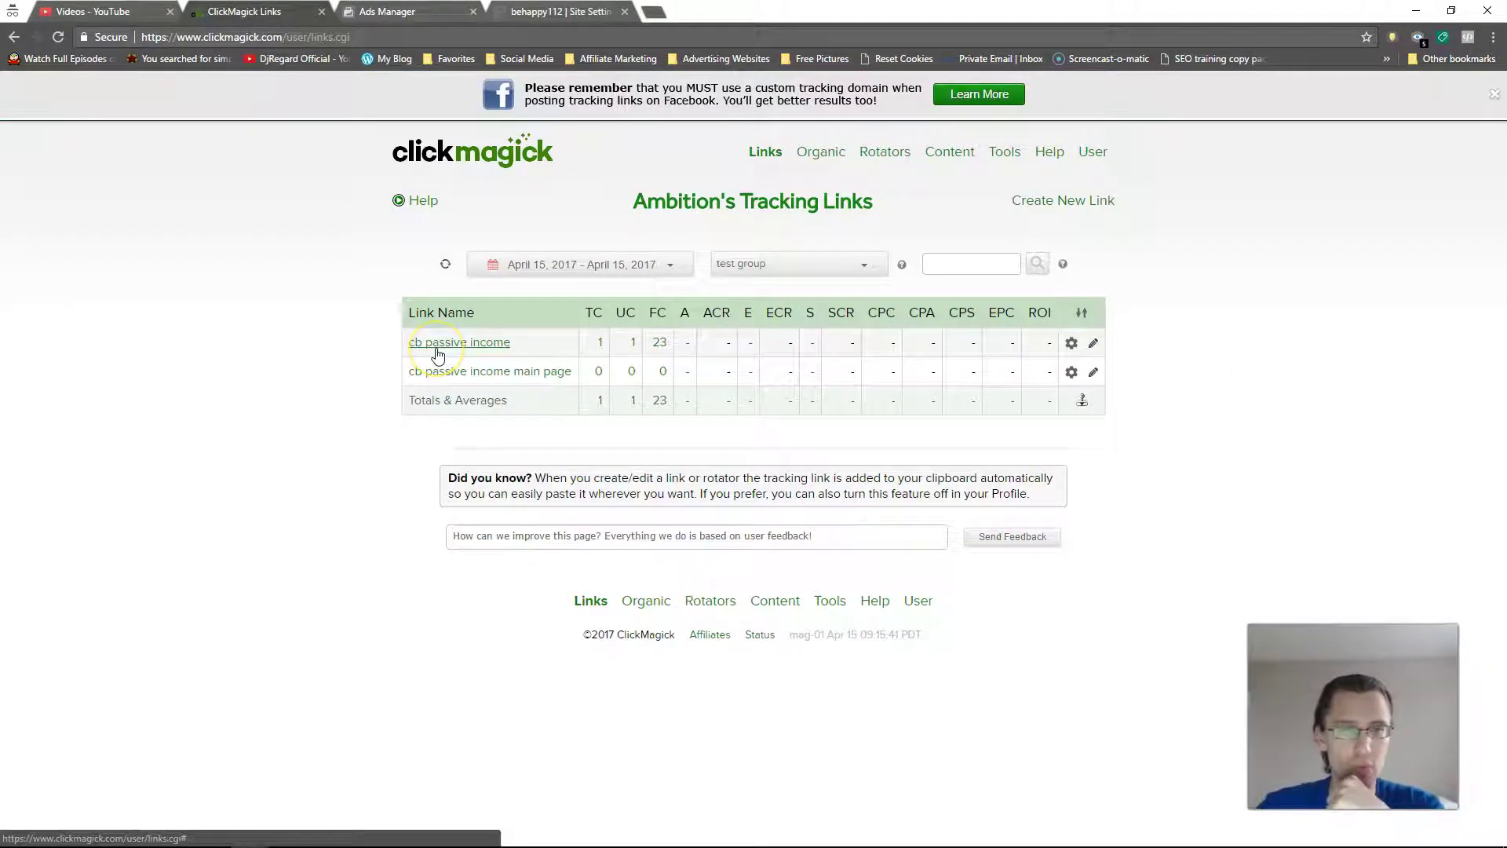
# Step: Expand the 'cb passive income' tracking link to reveal its tracking link and primary URL
pyautogui.moveTo(438, 353)
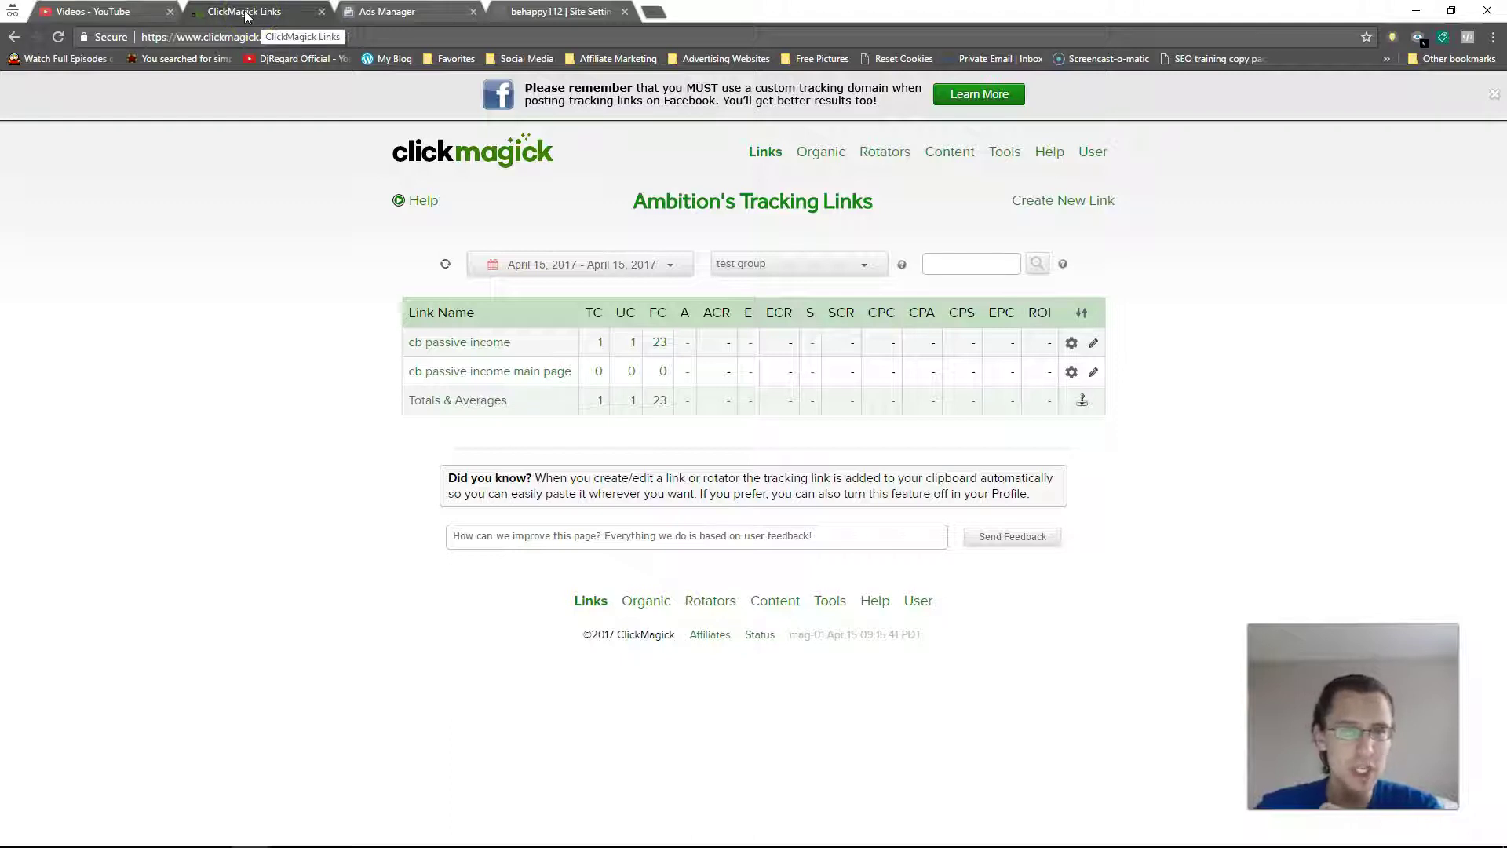
pyautogui.moveTo(245, 16); pyautogui.dragTo(553, 17)
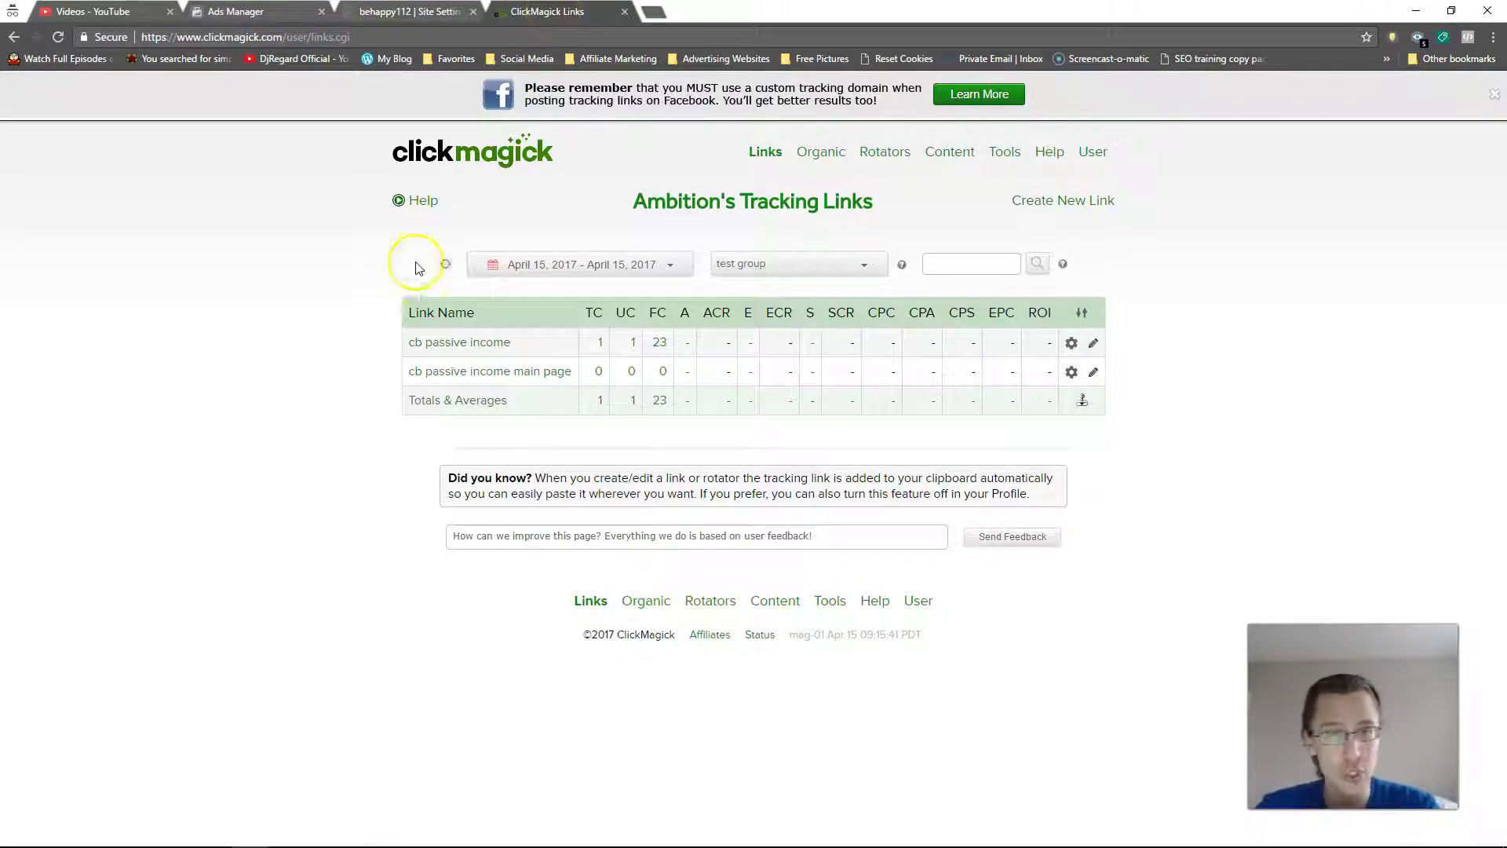
pyautogui.click(453, 343)
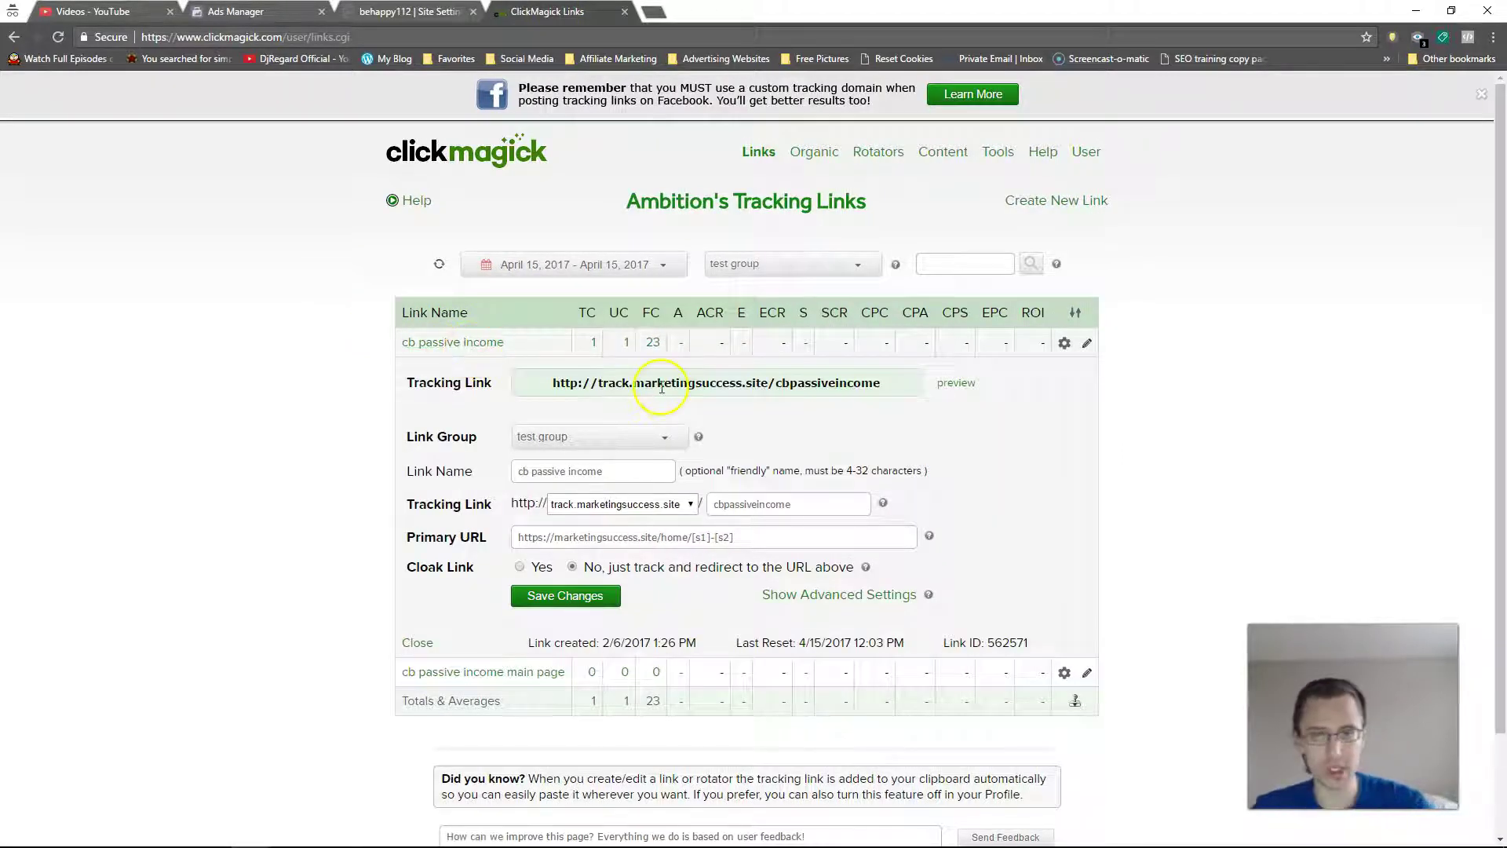
# Step: Copy the cb passive income primary URL and load it in a new browser tab
pyautogui.tripleClick(584, 540)
pyautogui.hotkey('ctrl', 'c')
pyautogui.click(656, 13)
pyautogui.hotkey('ctrl', 'v')
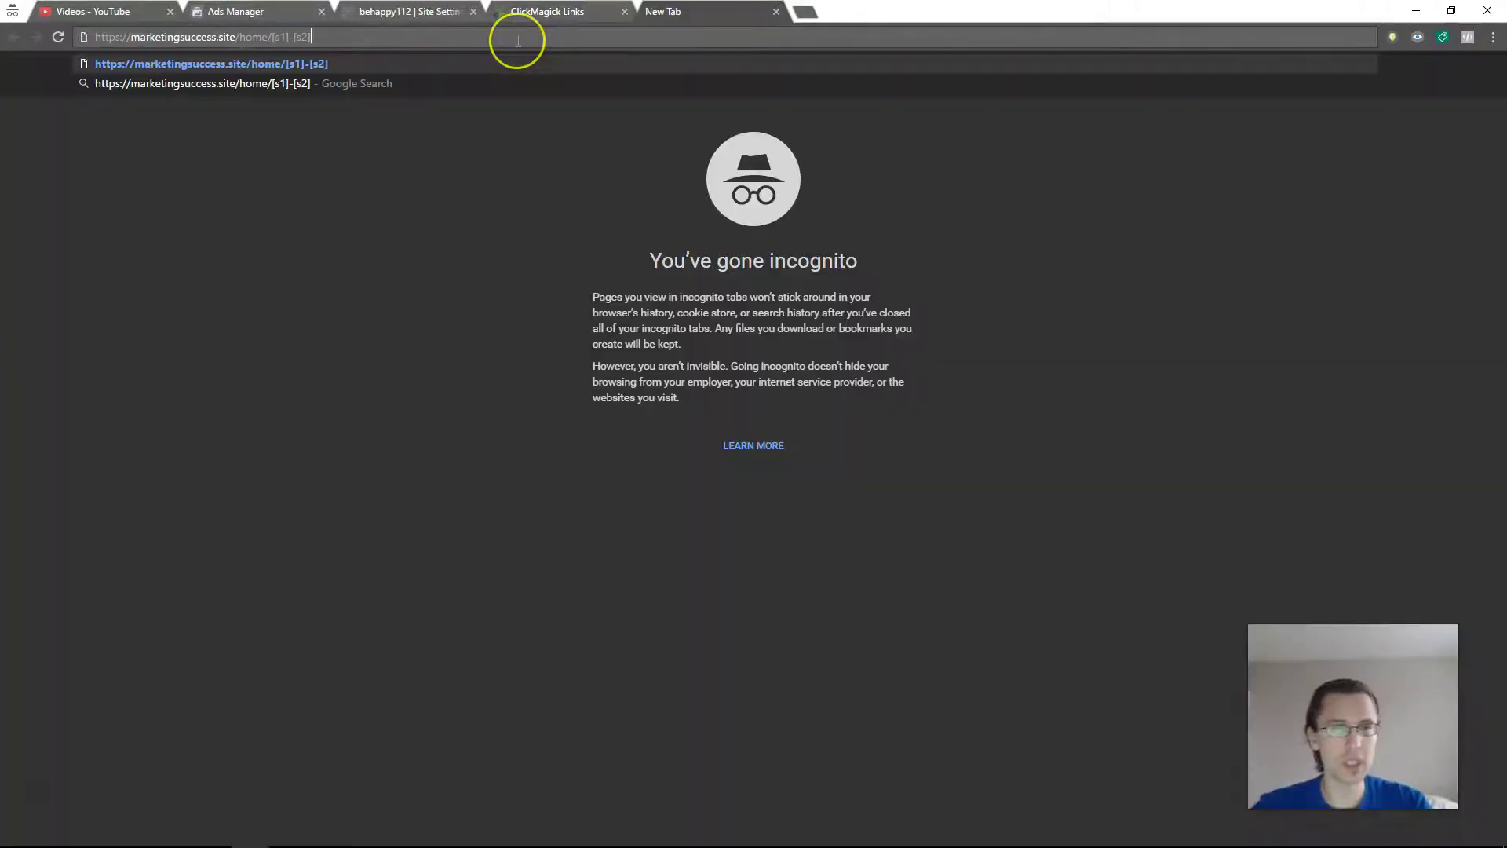
pyautogui.press('Return')
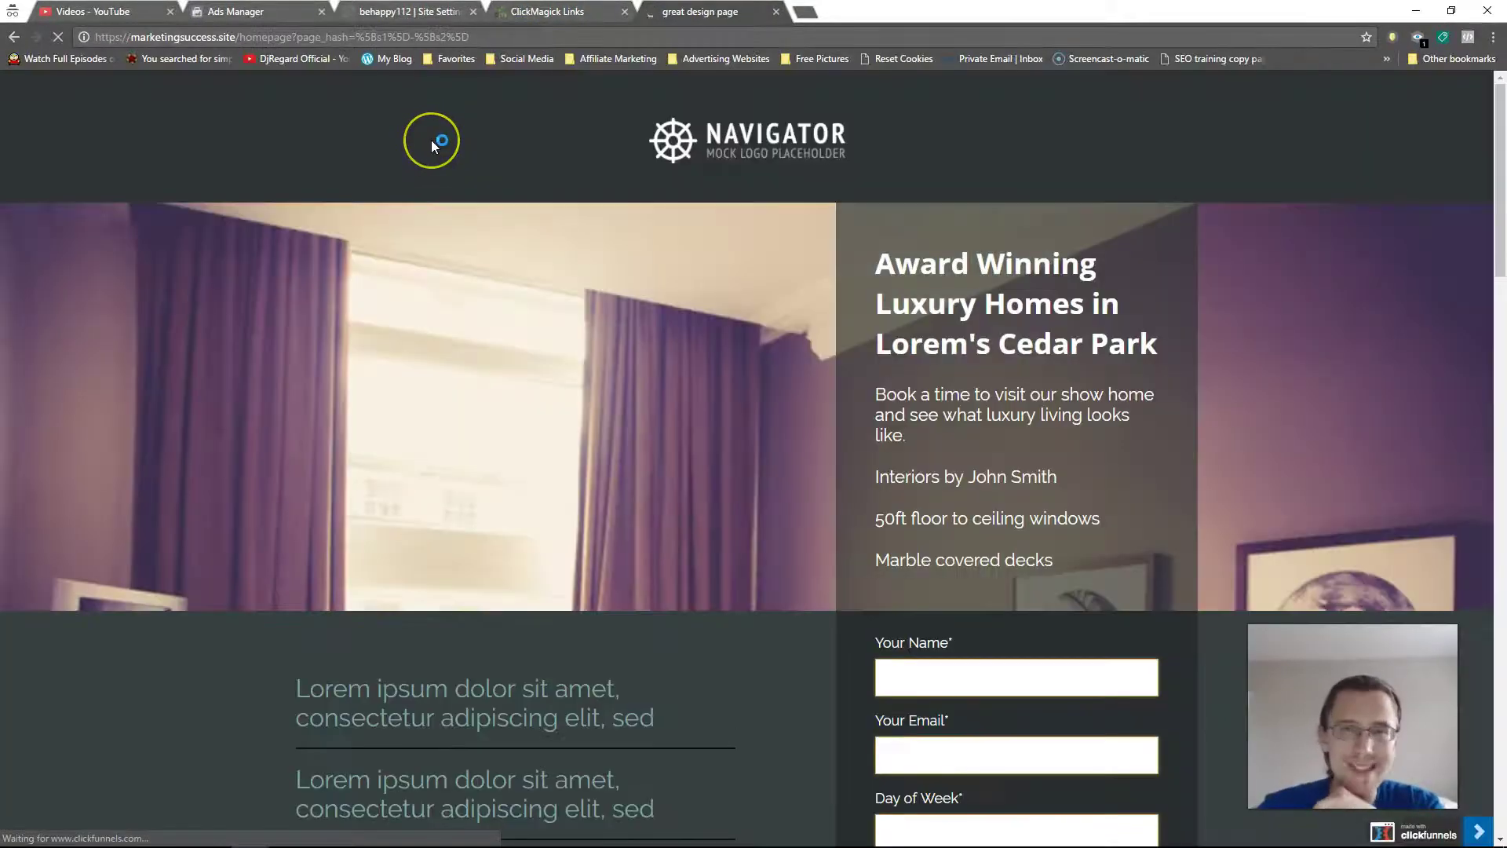
# Step: Close that test tab, copy the primary URL again and paste it into another new tab
pyautogui.click(775, 13)
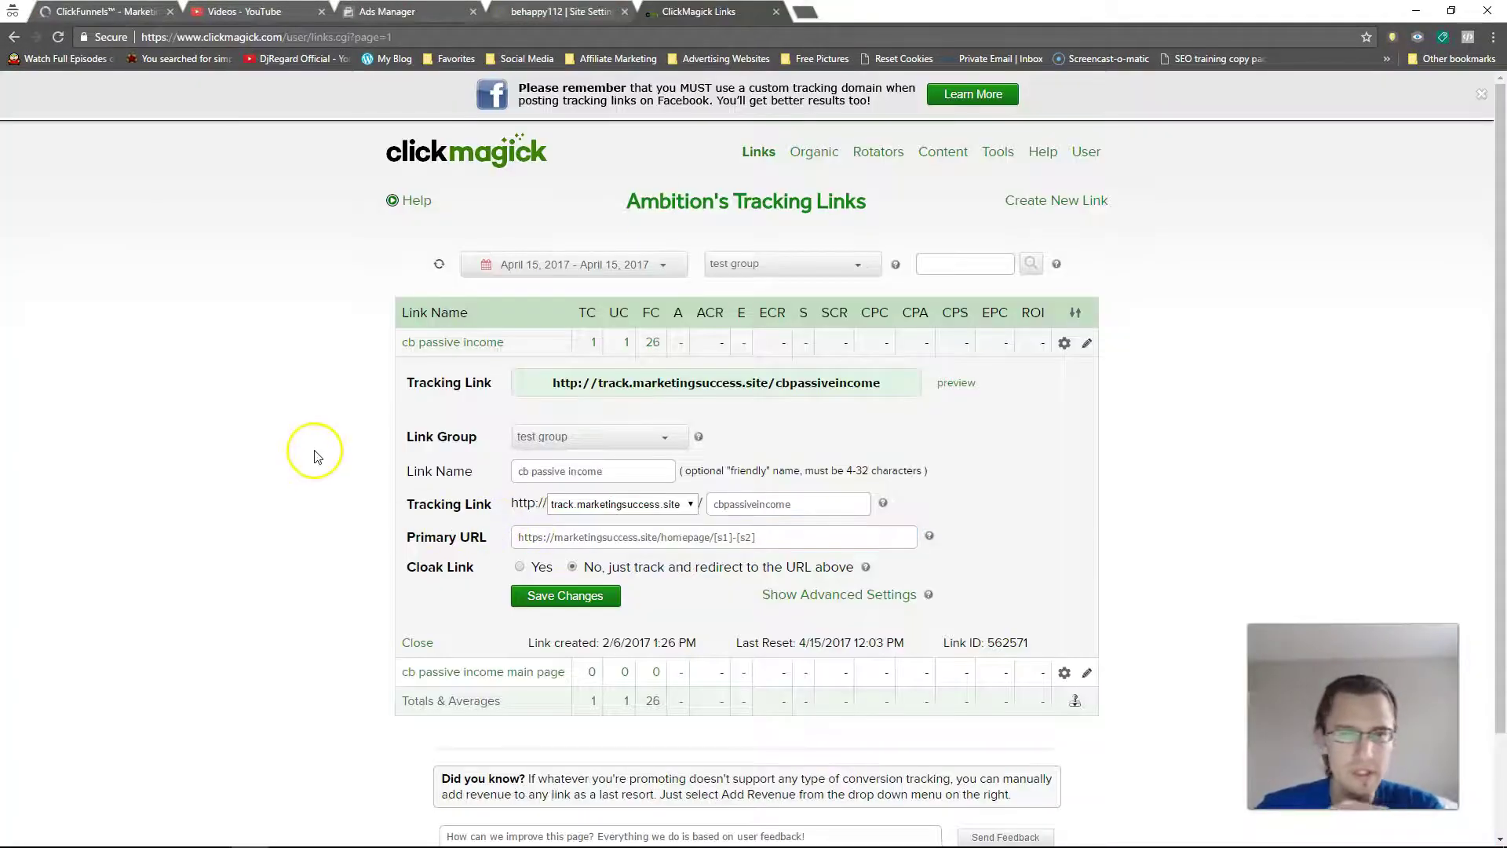
pyautogui.tripleClick(723, 537)
pyautogui.hotkey('ctrl', 'c')
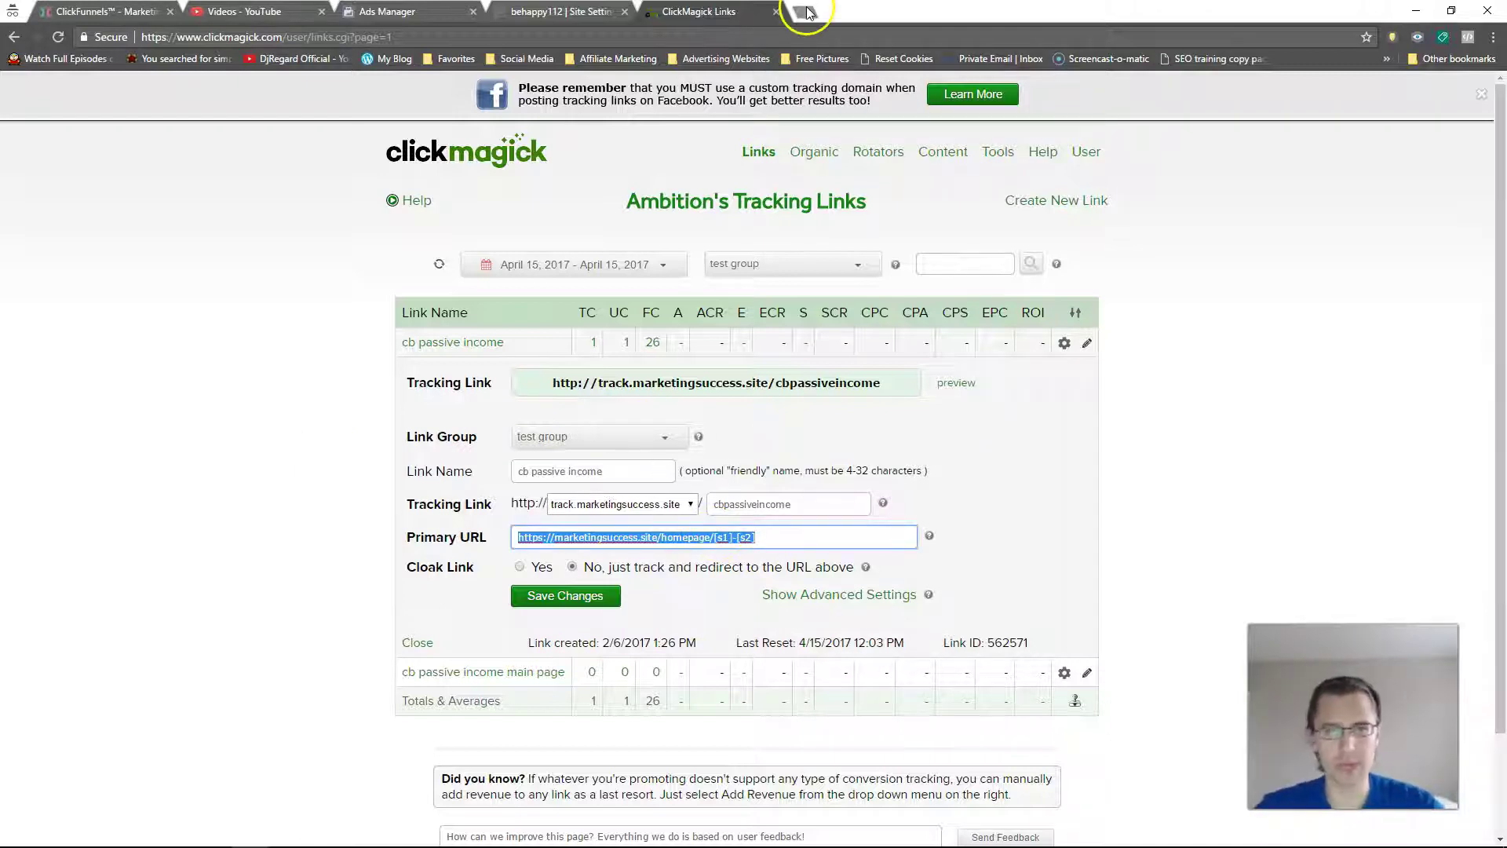
pyautogui.click(804, 11)
pyautogui.hotkey('ctrl', 'v')
# Step: Load the Diabetes Loophole landing page and submit its video opt-in form with a test name and email
pyautogui.press('Return')
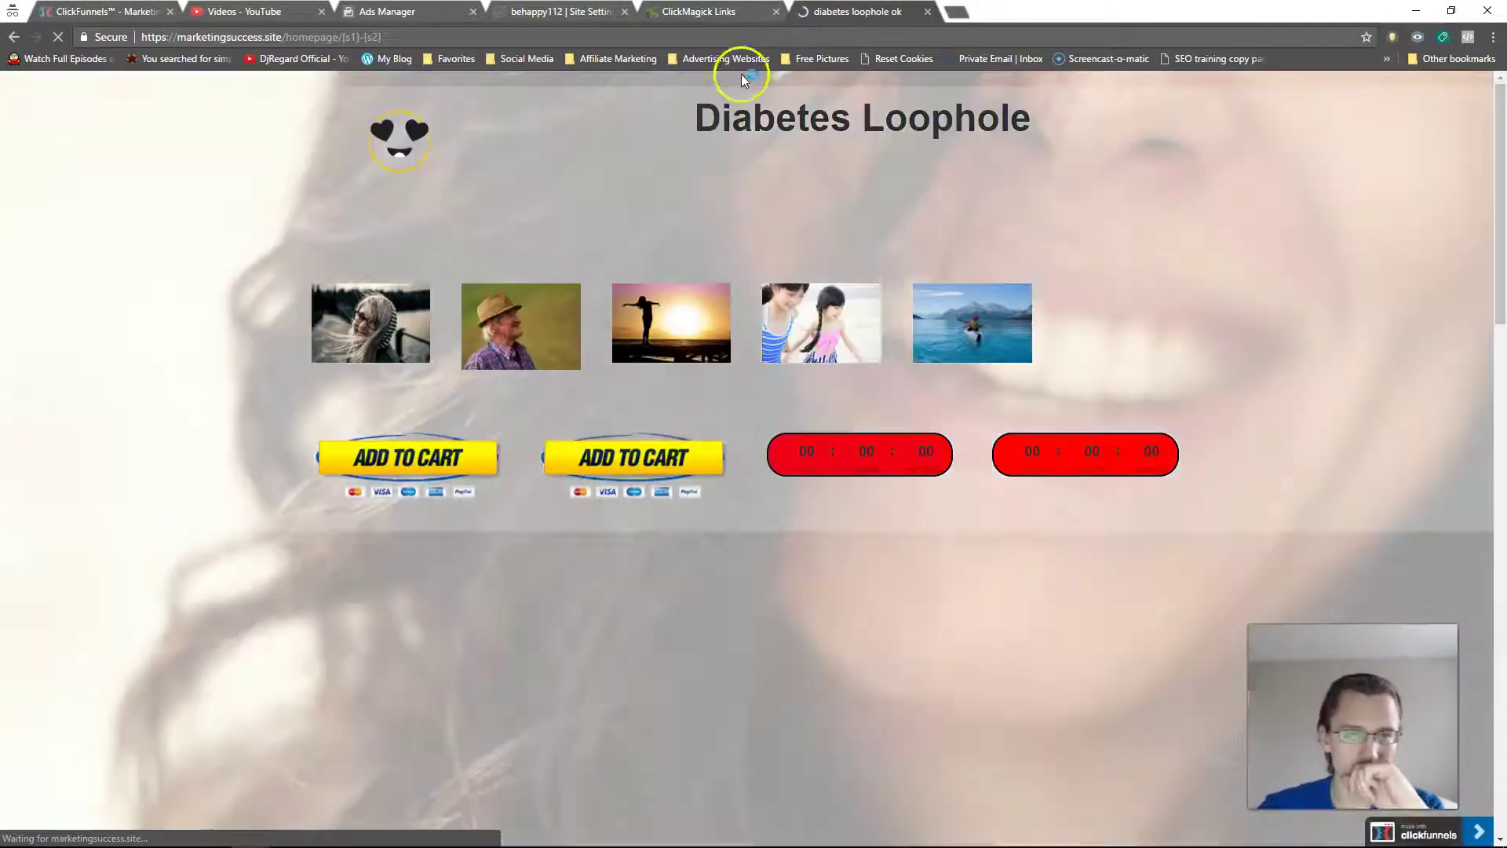
pyautogui.scroll(-7, 497, 306)
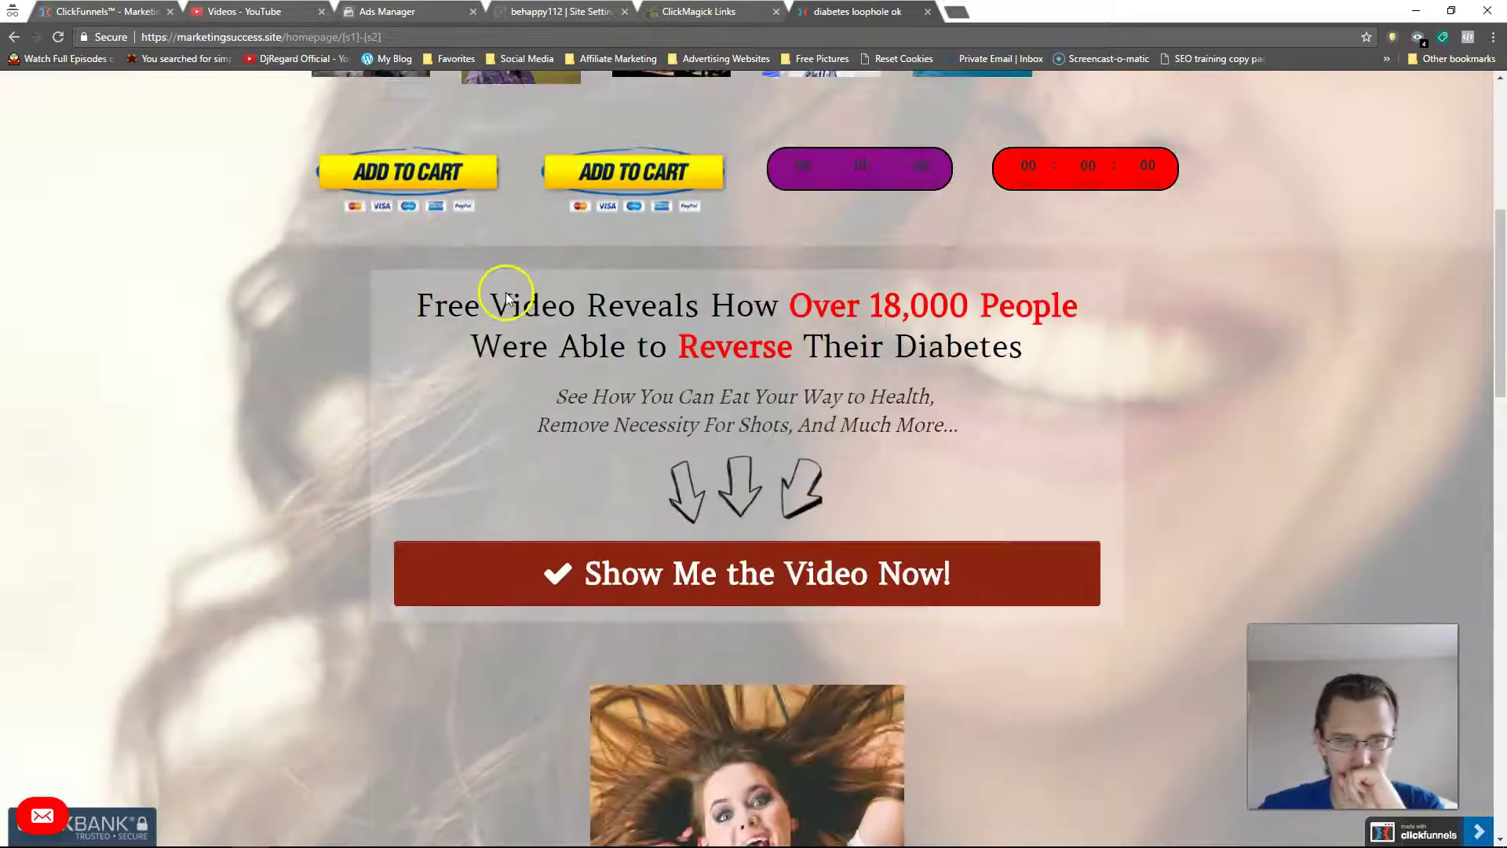
pyautogui.click(729, 534)
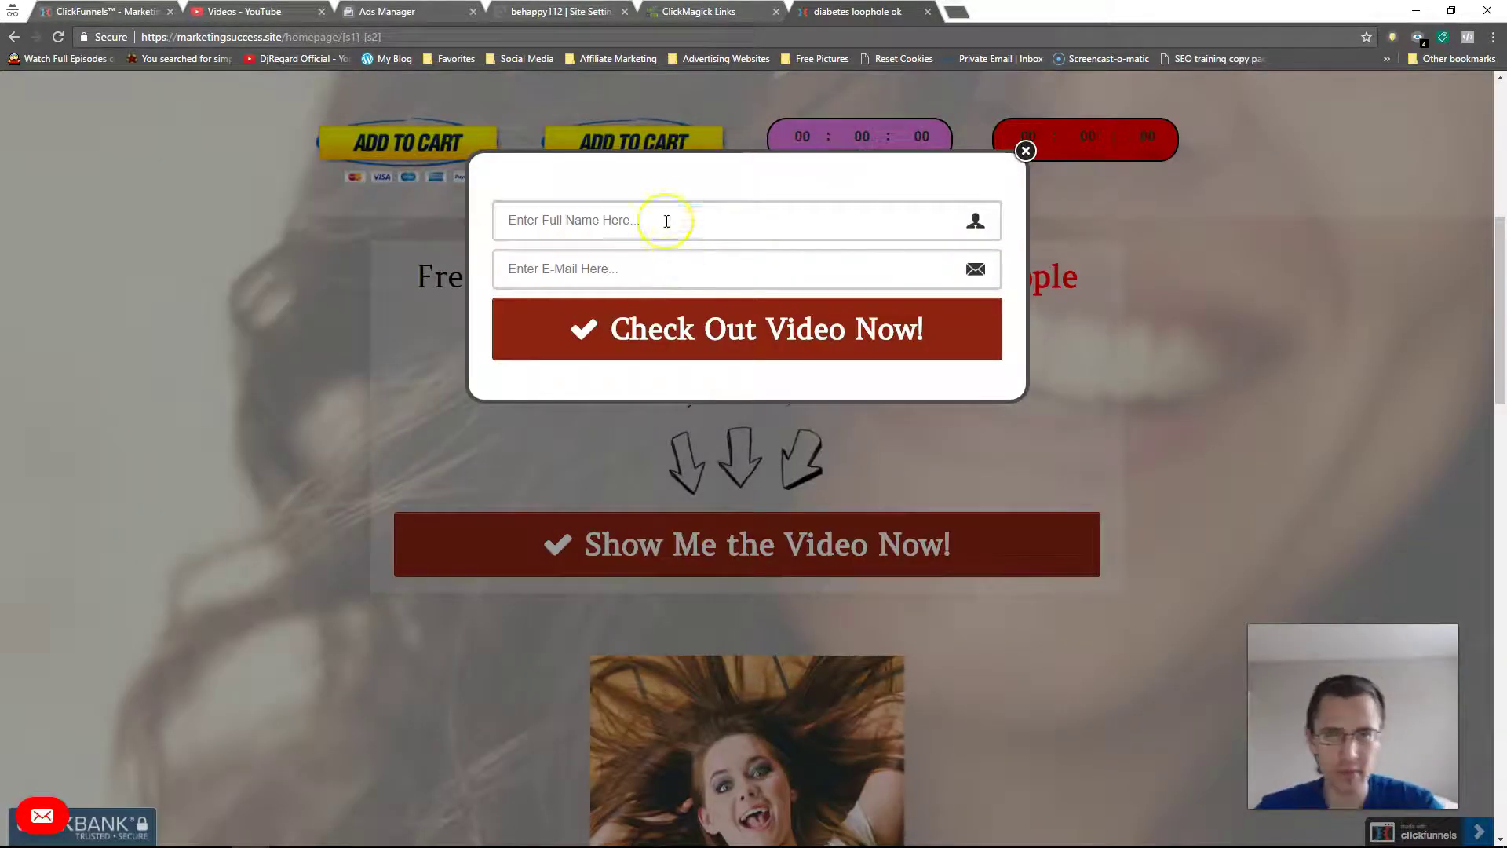
pyautogui.click(667, 221)
pyautogui.write('asdf')
pyautogui.press('Tab')
pyautogui.write('as')
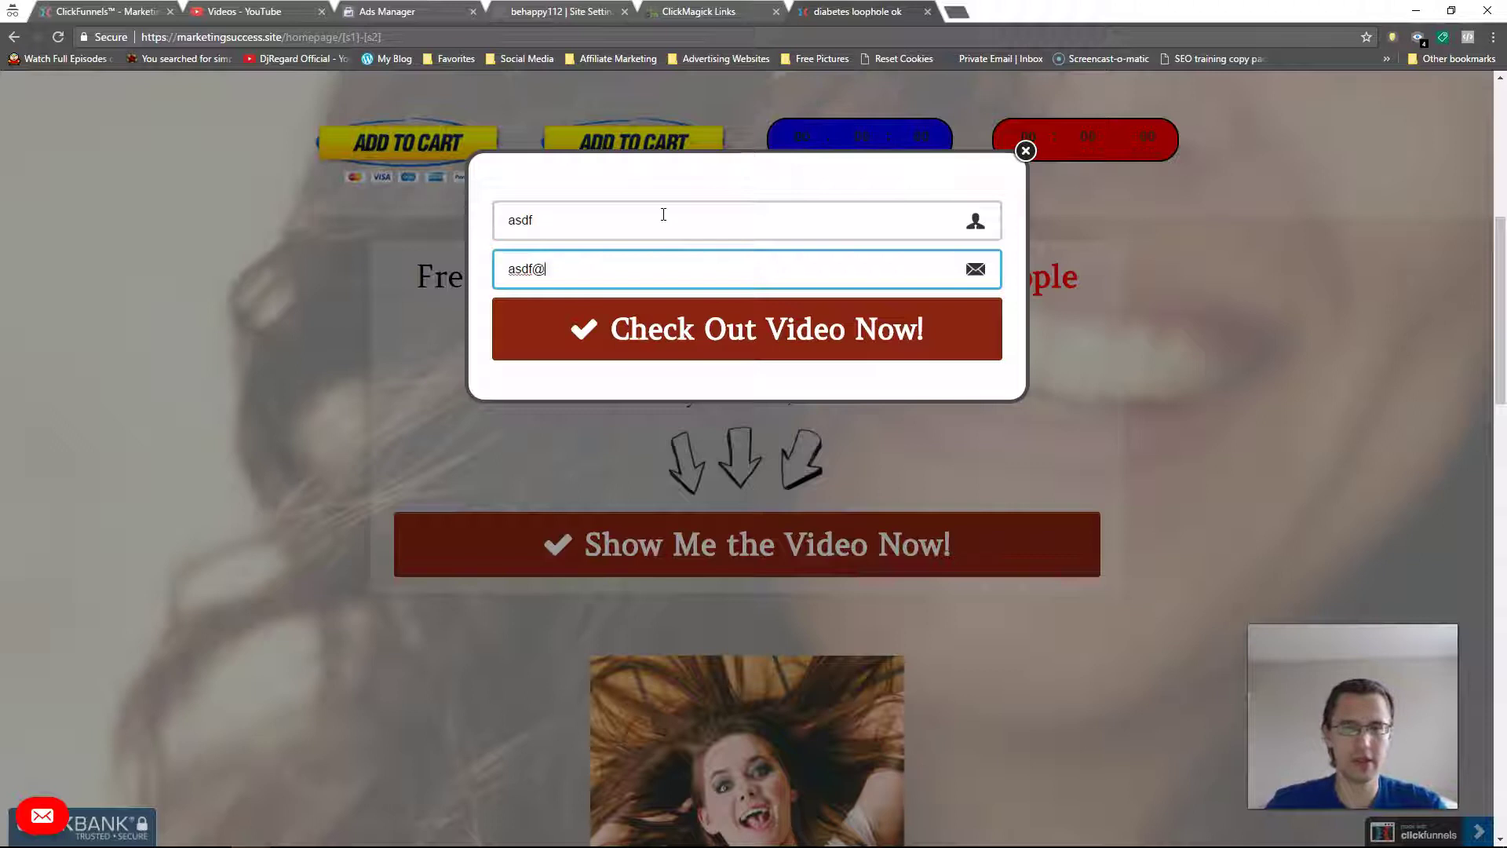
pyautogui.write('df@gmail.com')
pyautogui.press('Return')
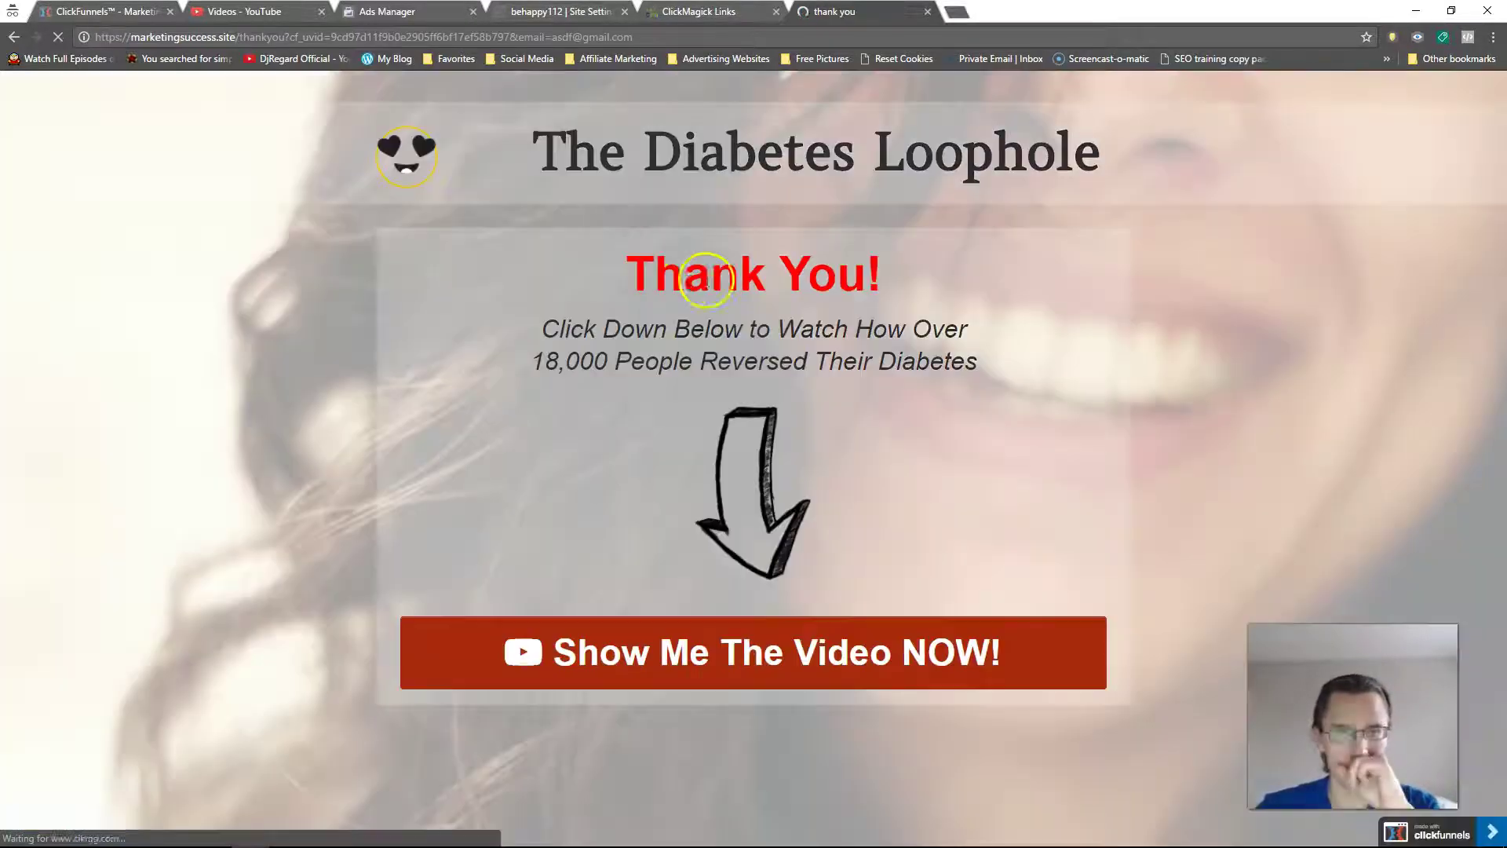
# Step: Continue to the video sales page, dismiss the email popup and proceed to the ClickBank order form
pyautogui.click(760, 398)
pyautogui.click(732, 666)
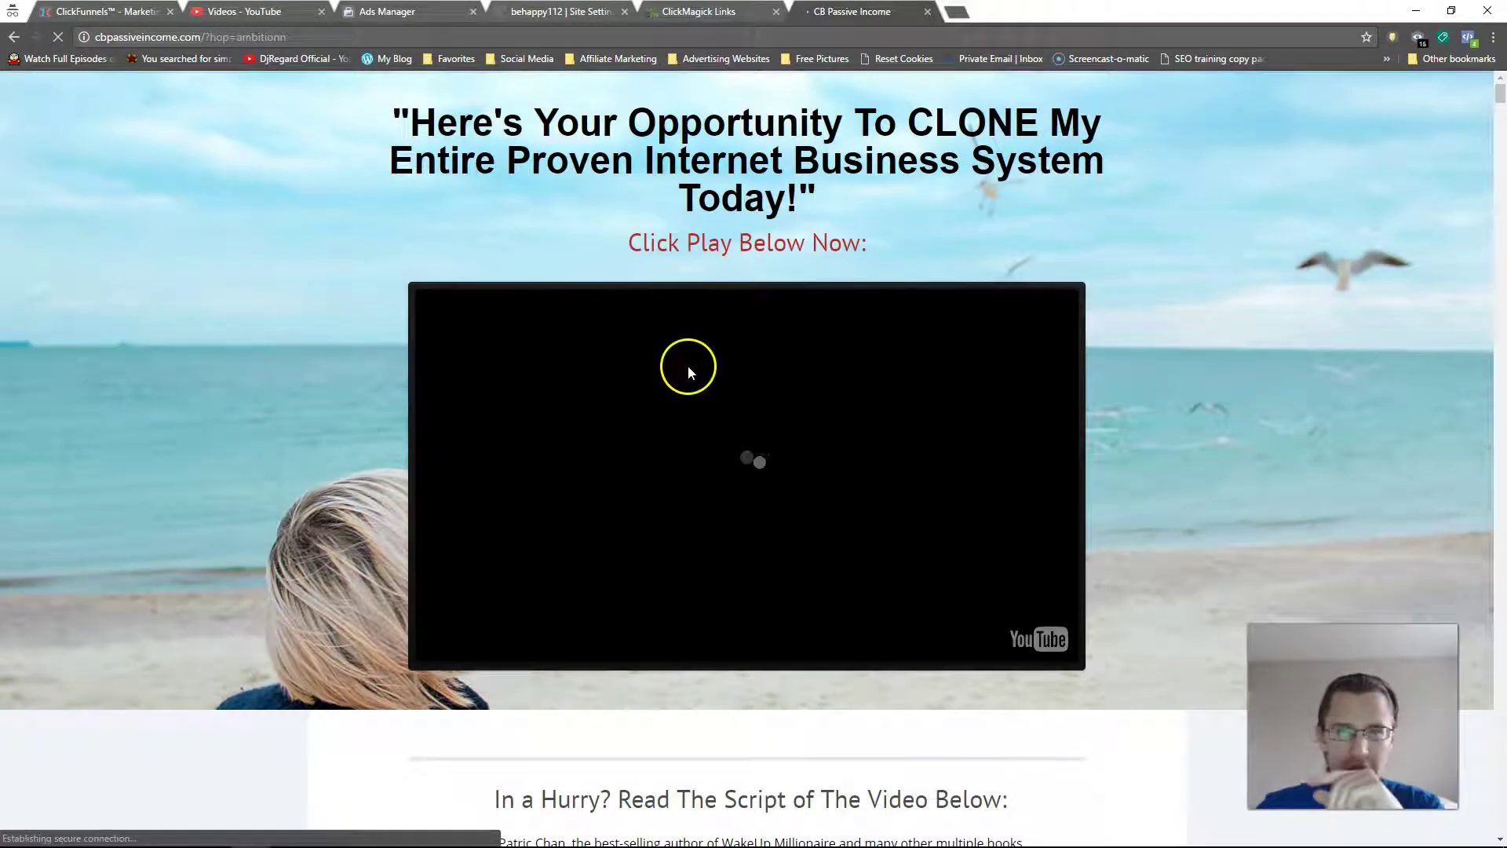
pyautogui.scroll(-15, 1324, 269)
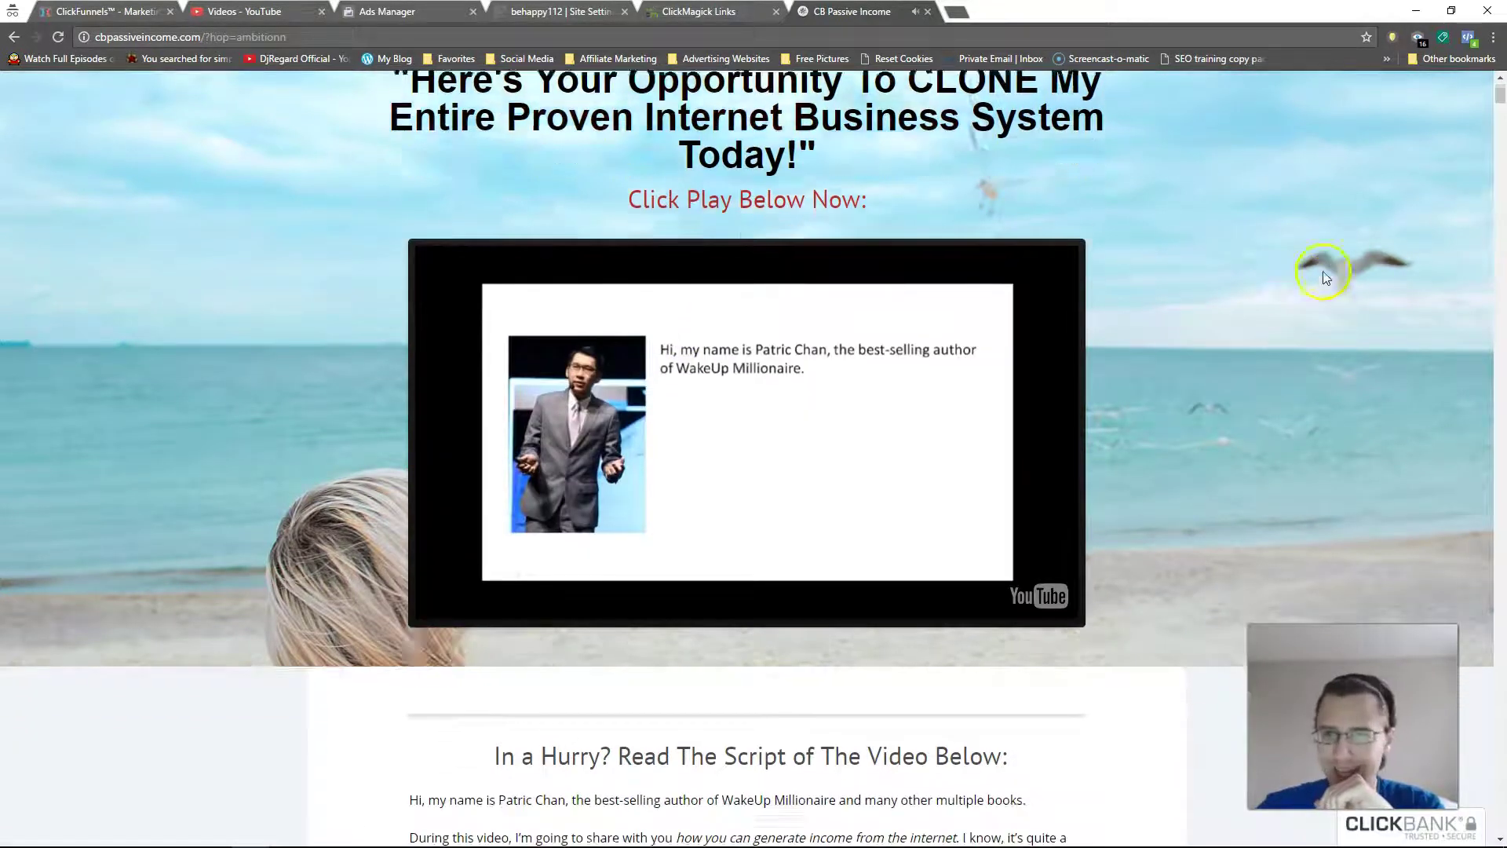
pyautogui.scroll(-10, 1501, 679)
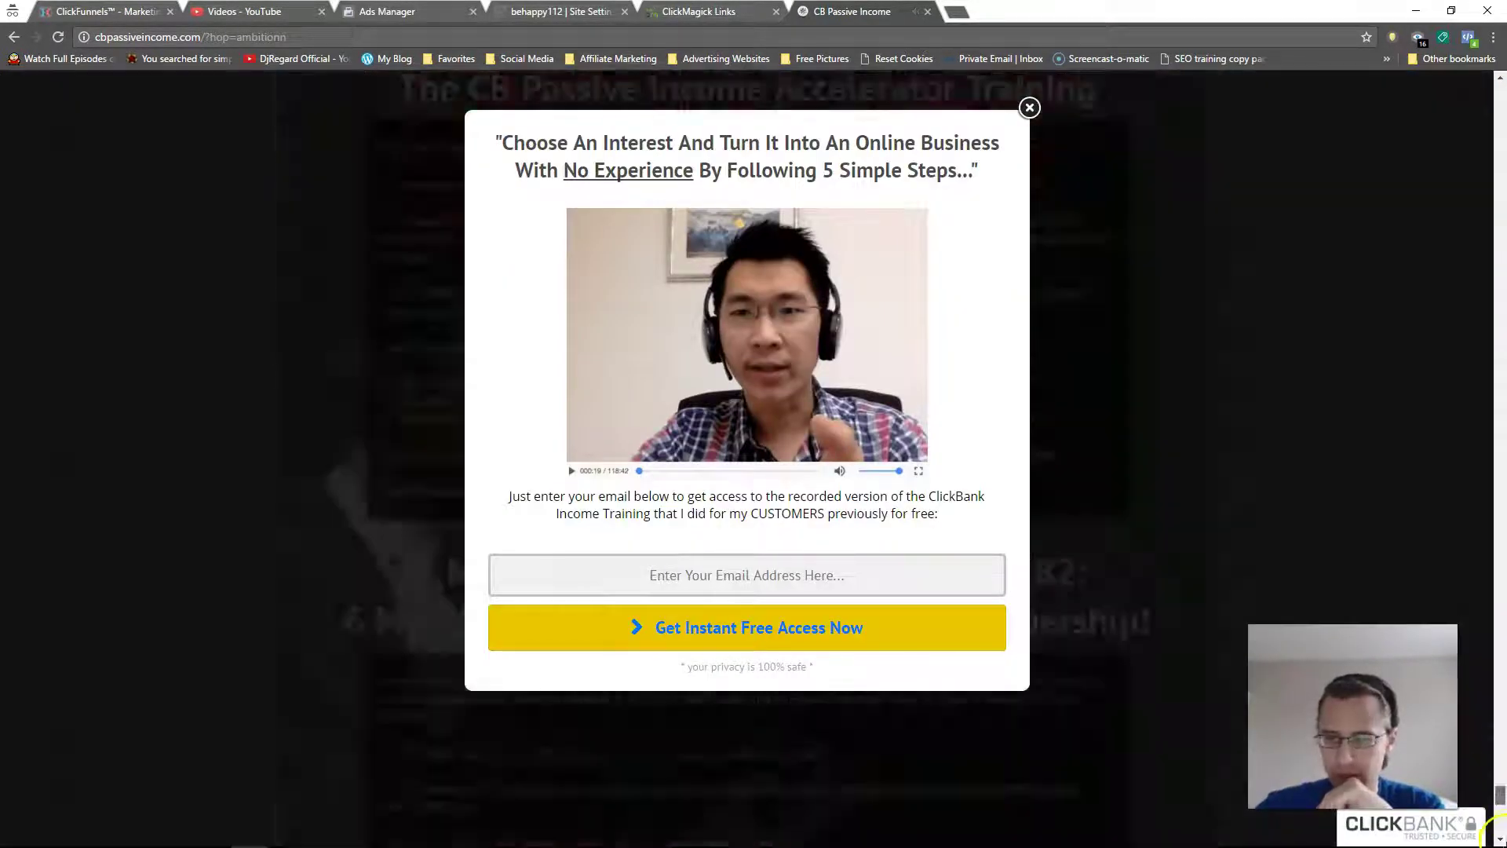
pyautogui.click(1029, 107)
pyautogui.click(524, 493)
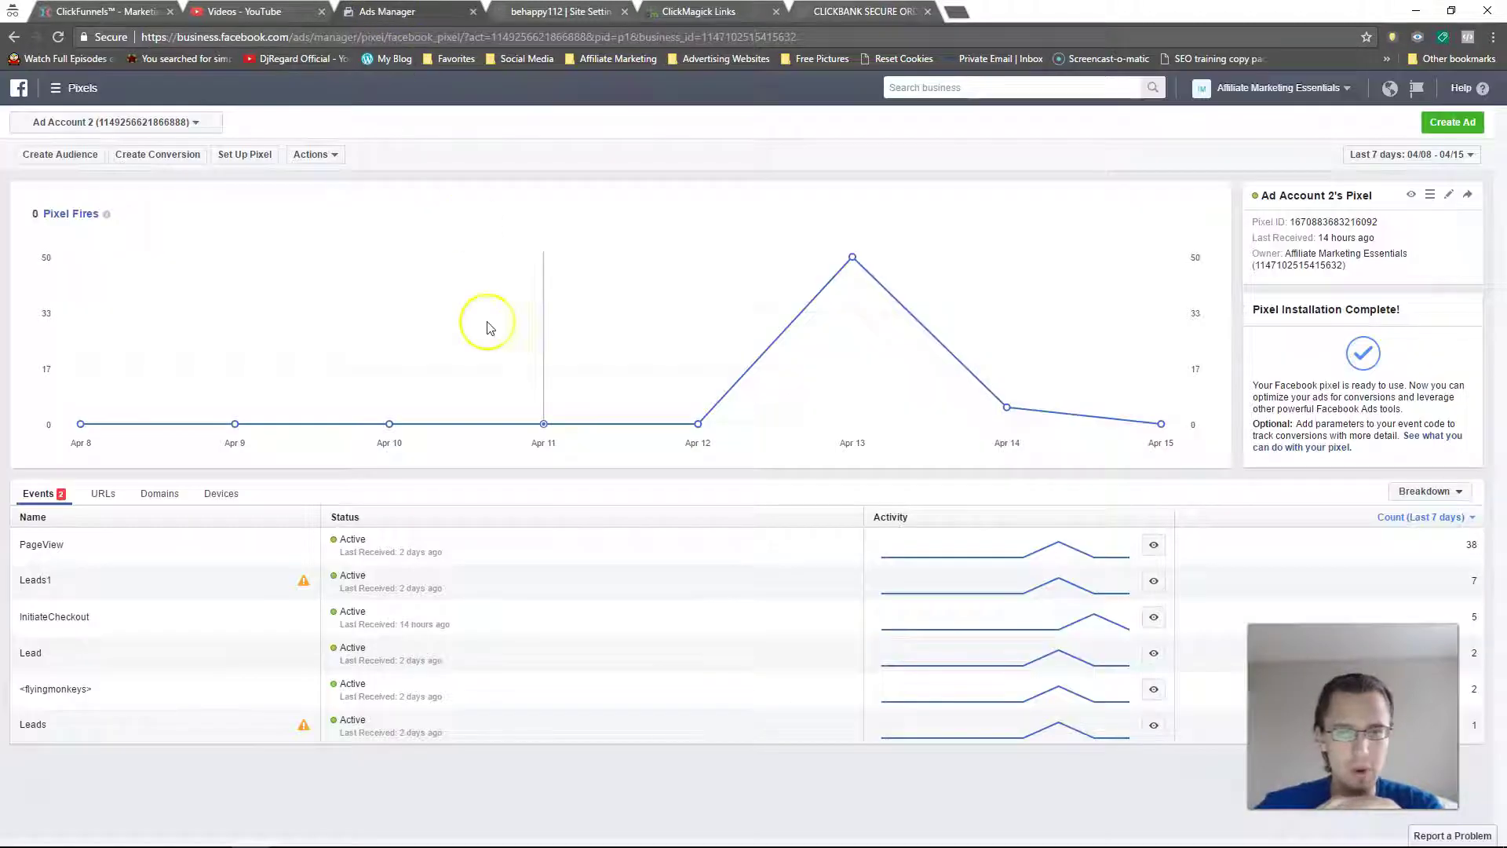
# Step: Reload the pixel page and inspect raw InitiateCheckout fires, highlighting the latest at 04/15/17 12:23:24
pyautogui.click(58, 37)
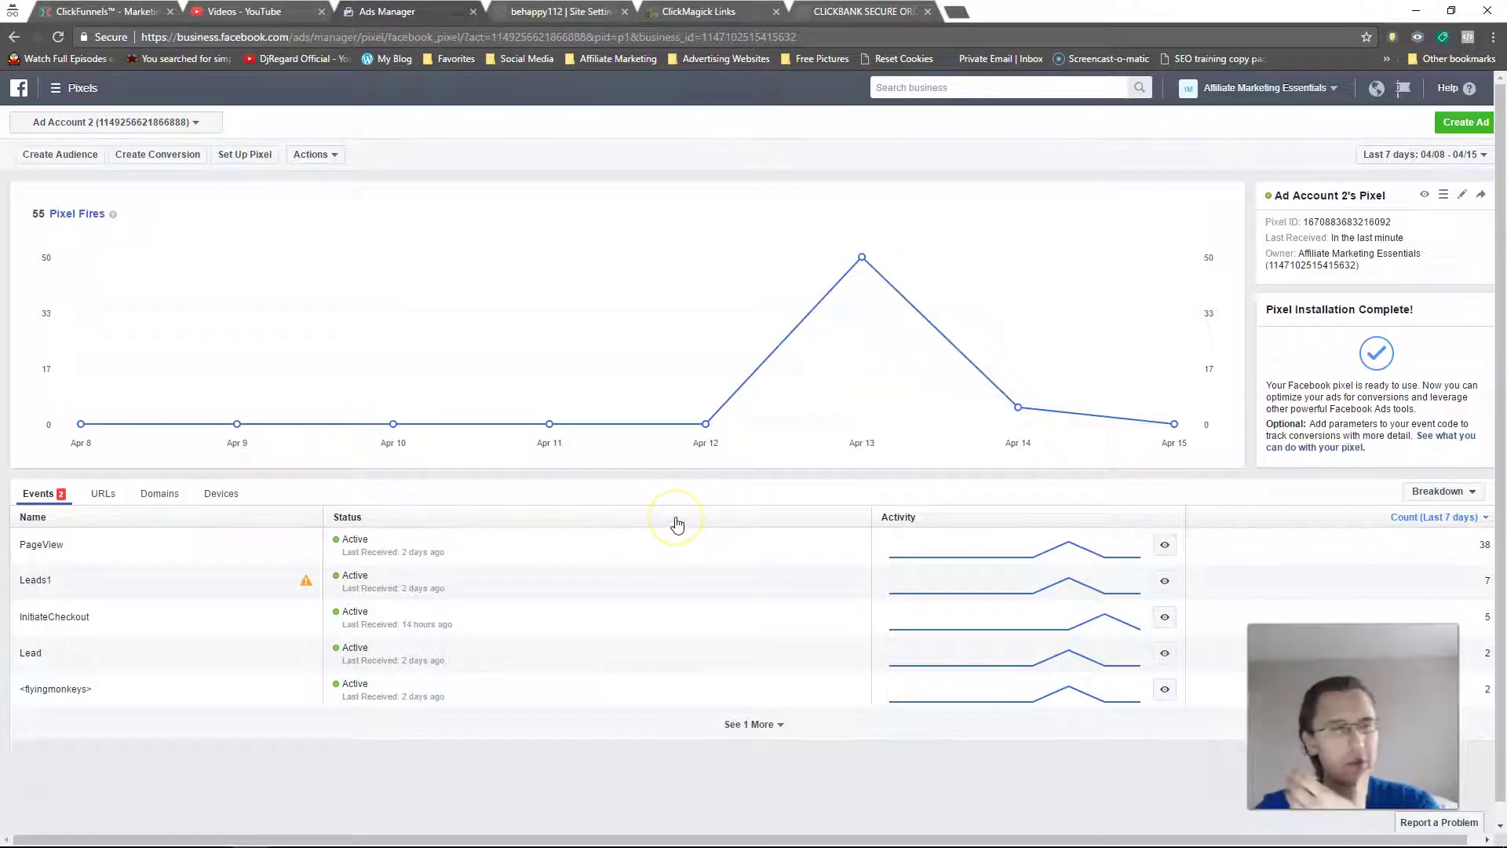
pyautogui.click(840, 542)
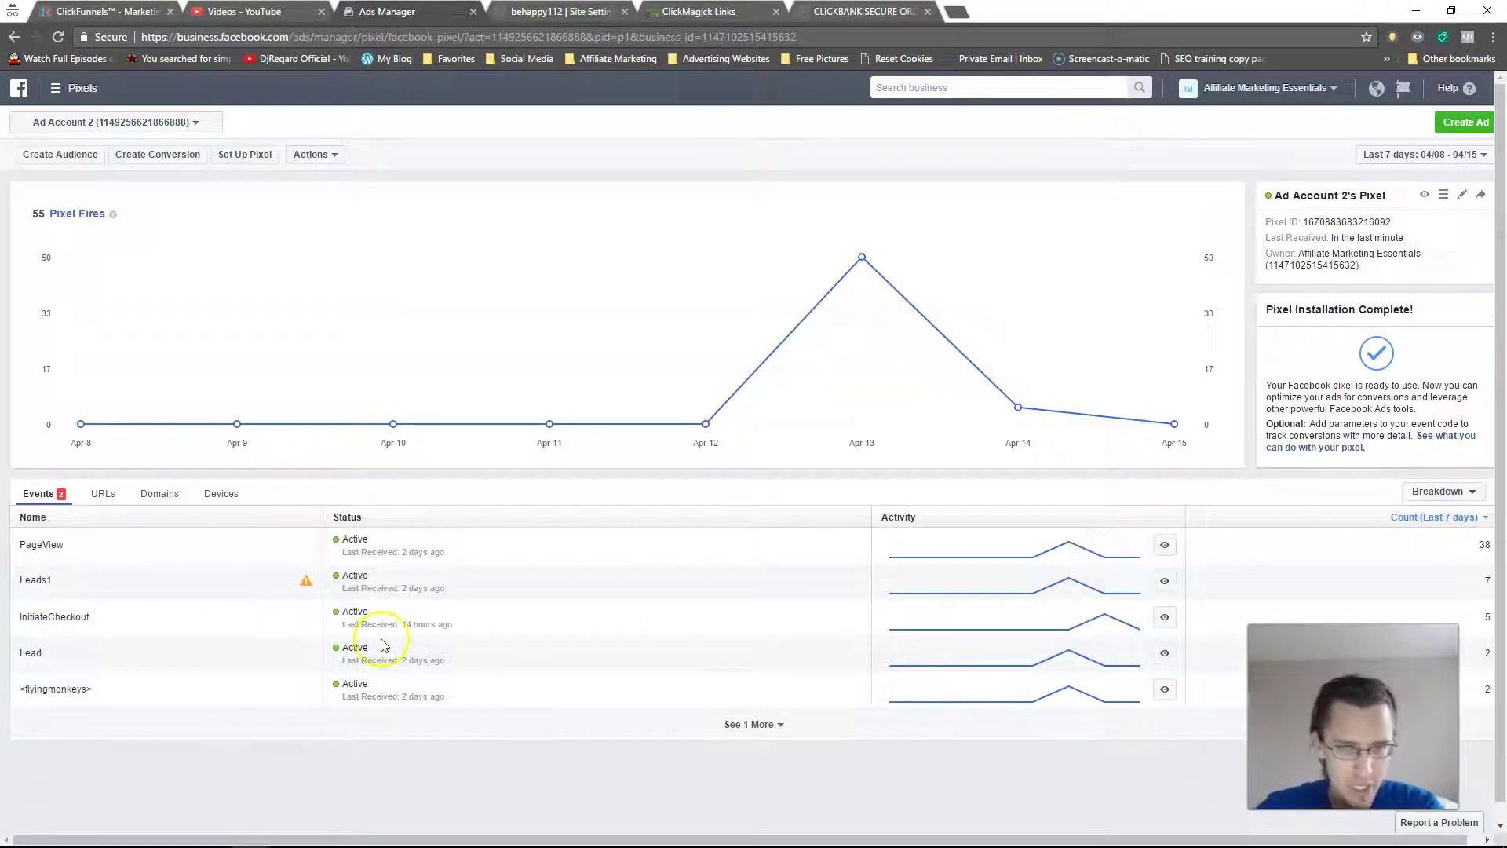
pyautogui.click(1165, 617)
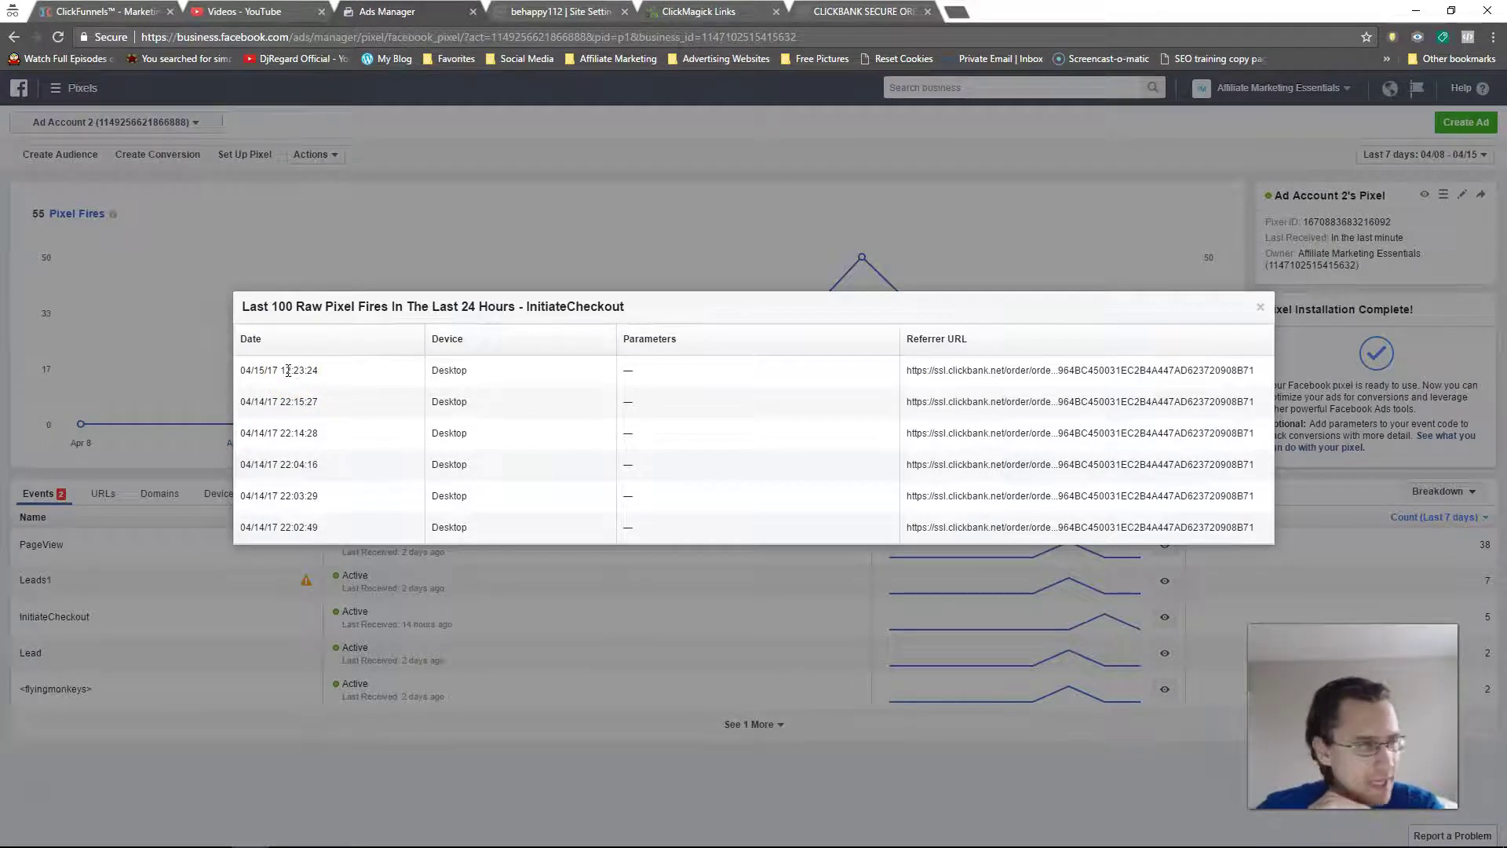
pyautogui.moveTo(284, 370); pyautogui.dragTo(314, 371)
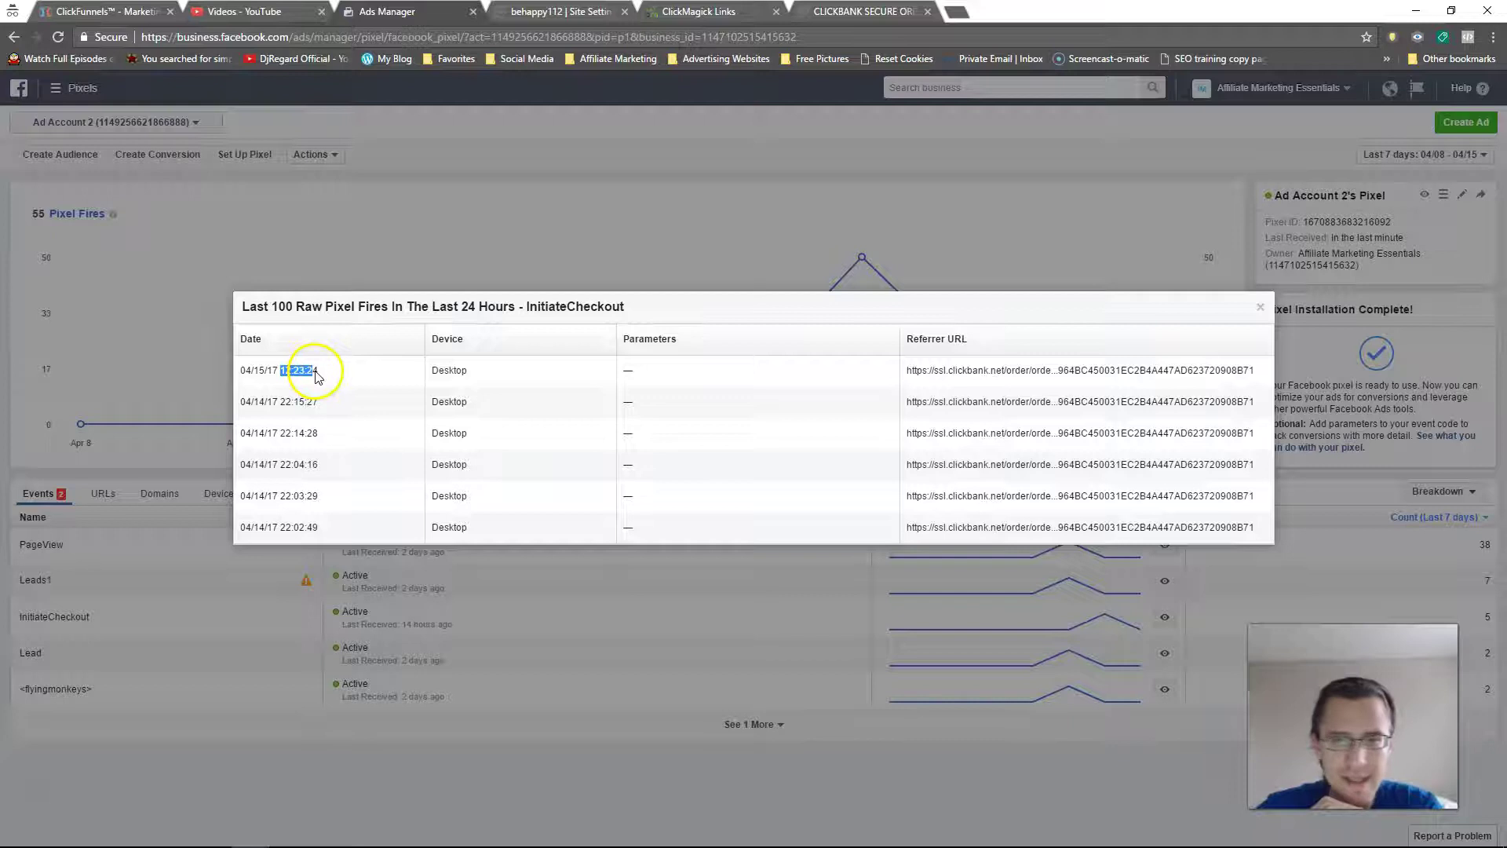
pyautogui.rightClick(317, 376)
pyautogui.click(628, 392)
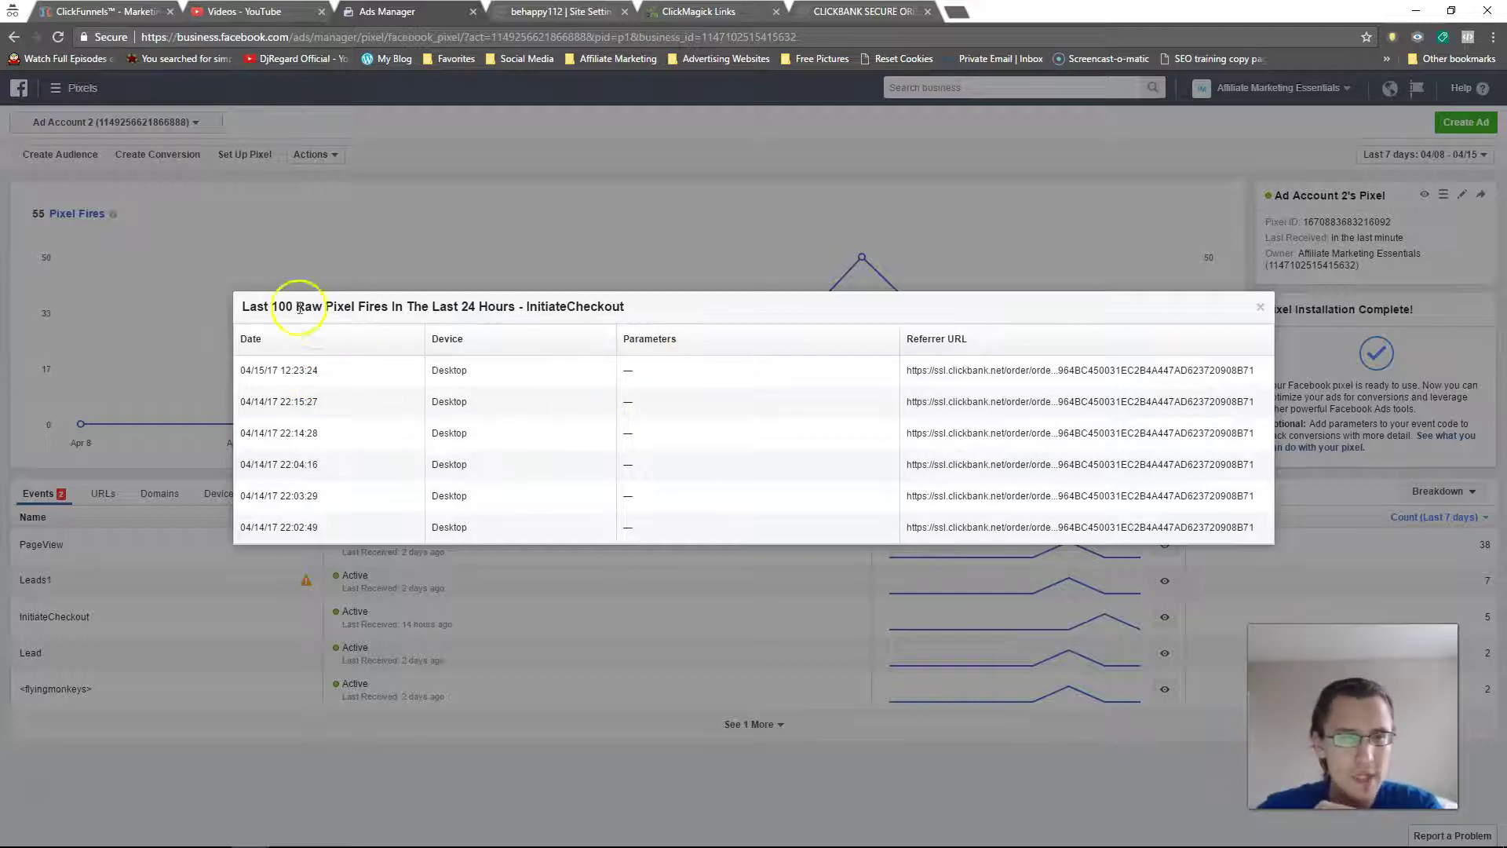
pyautogui.moveTo(273, 306); pyautogui.dragTo(403, 307)
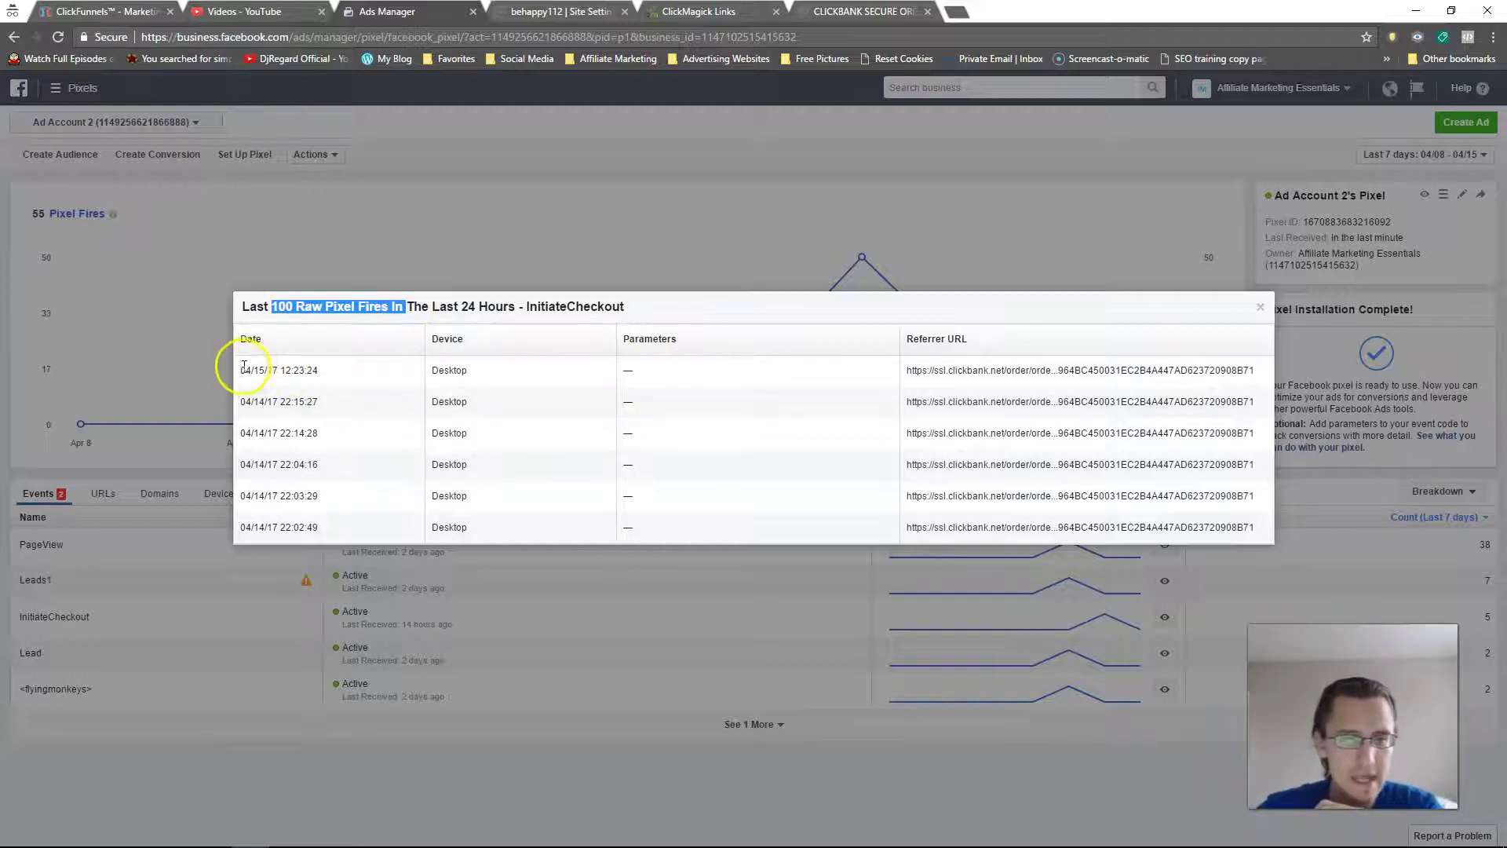
pyautogui.moveTo(242, 369); pyautogui.dragTo(319, 375)
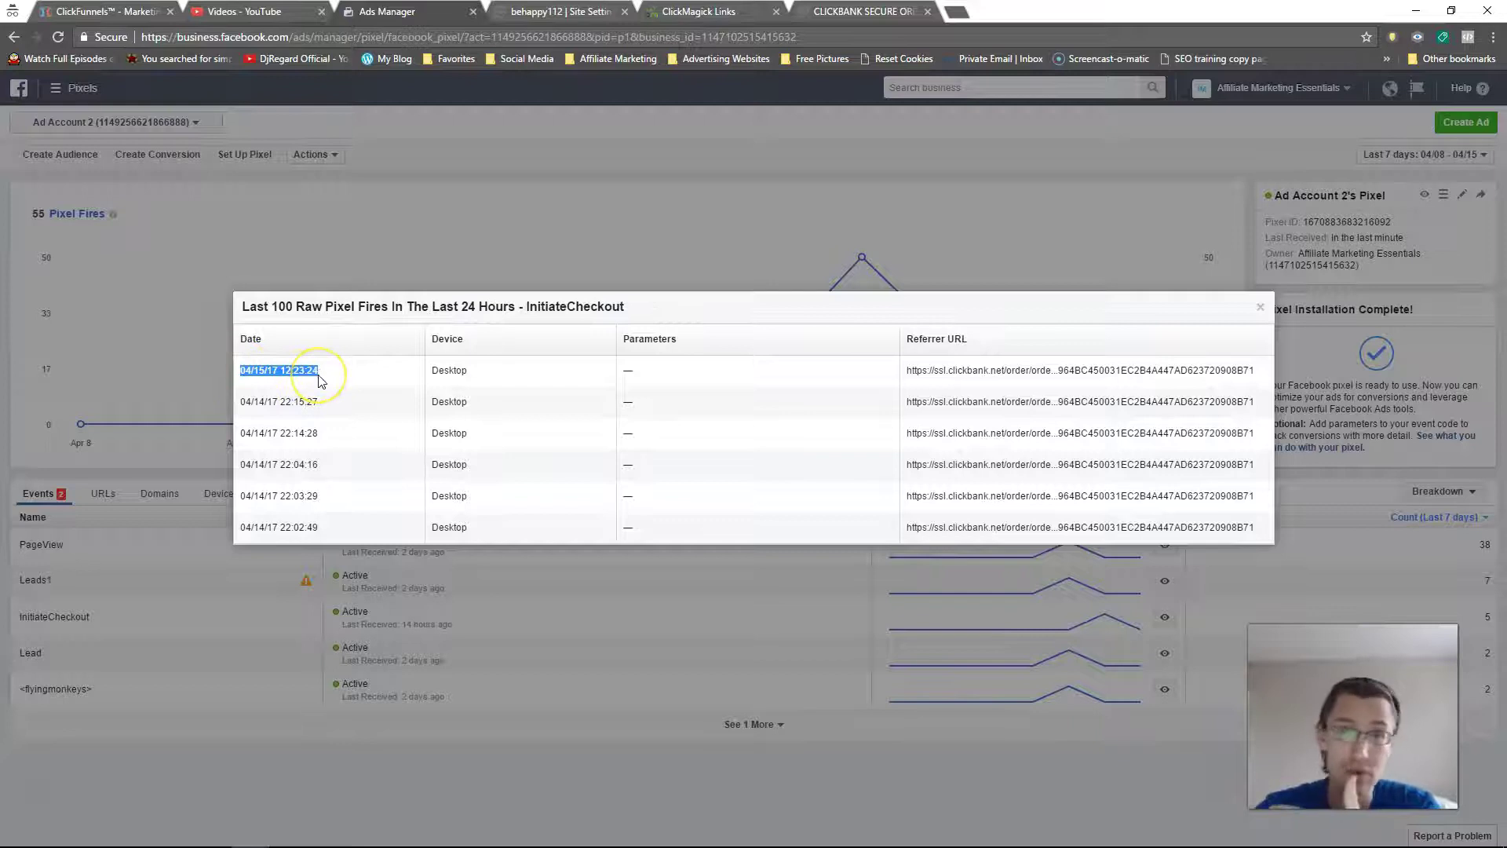
pyautogui.click(1260, 310)
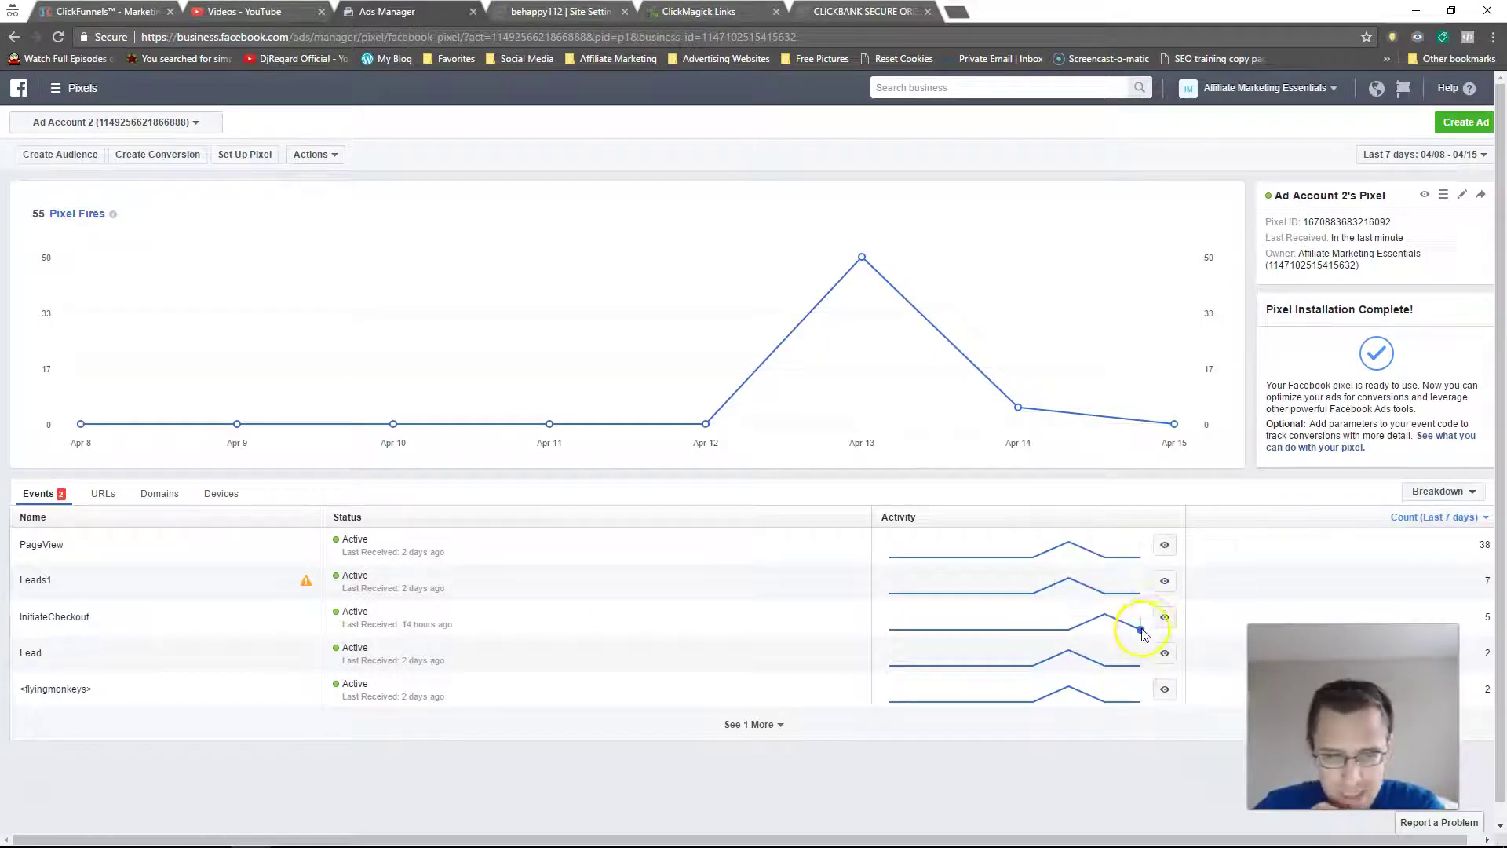
# Step: Recheck the raw InitiateCheckout fires list, then return to the ClickBank secure order tab
pyautogui.click(1165, 618)
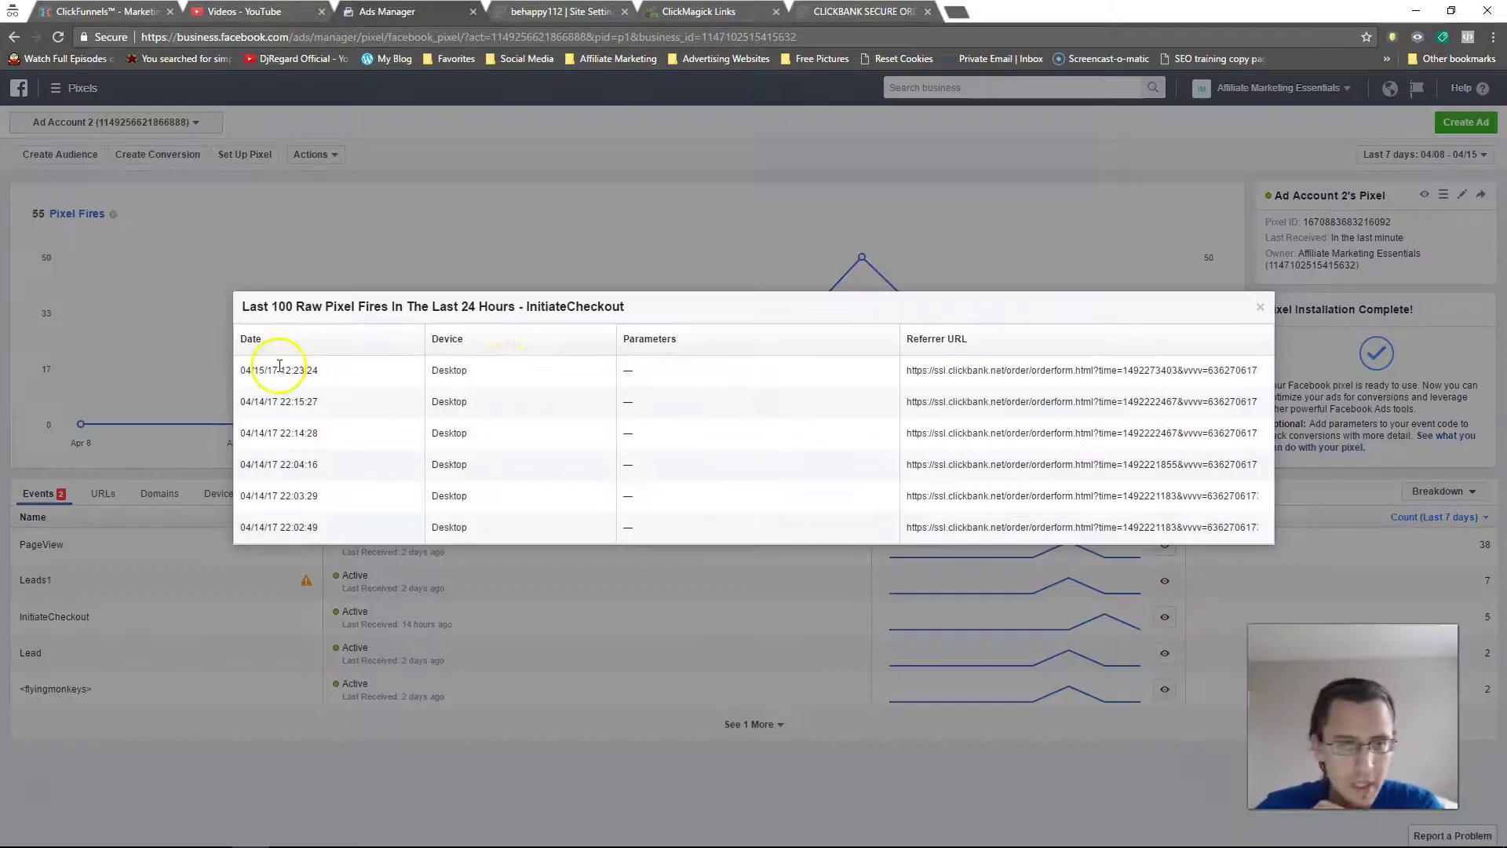
pyautogui.moveTo(241, 371); pyautogui.dragTo(318, 369)
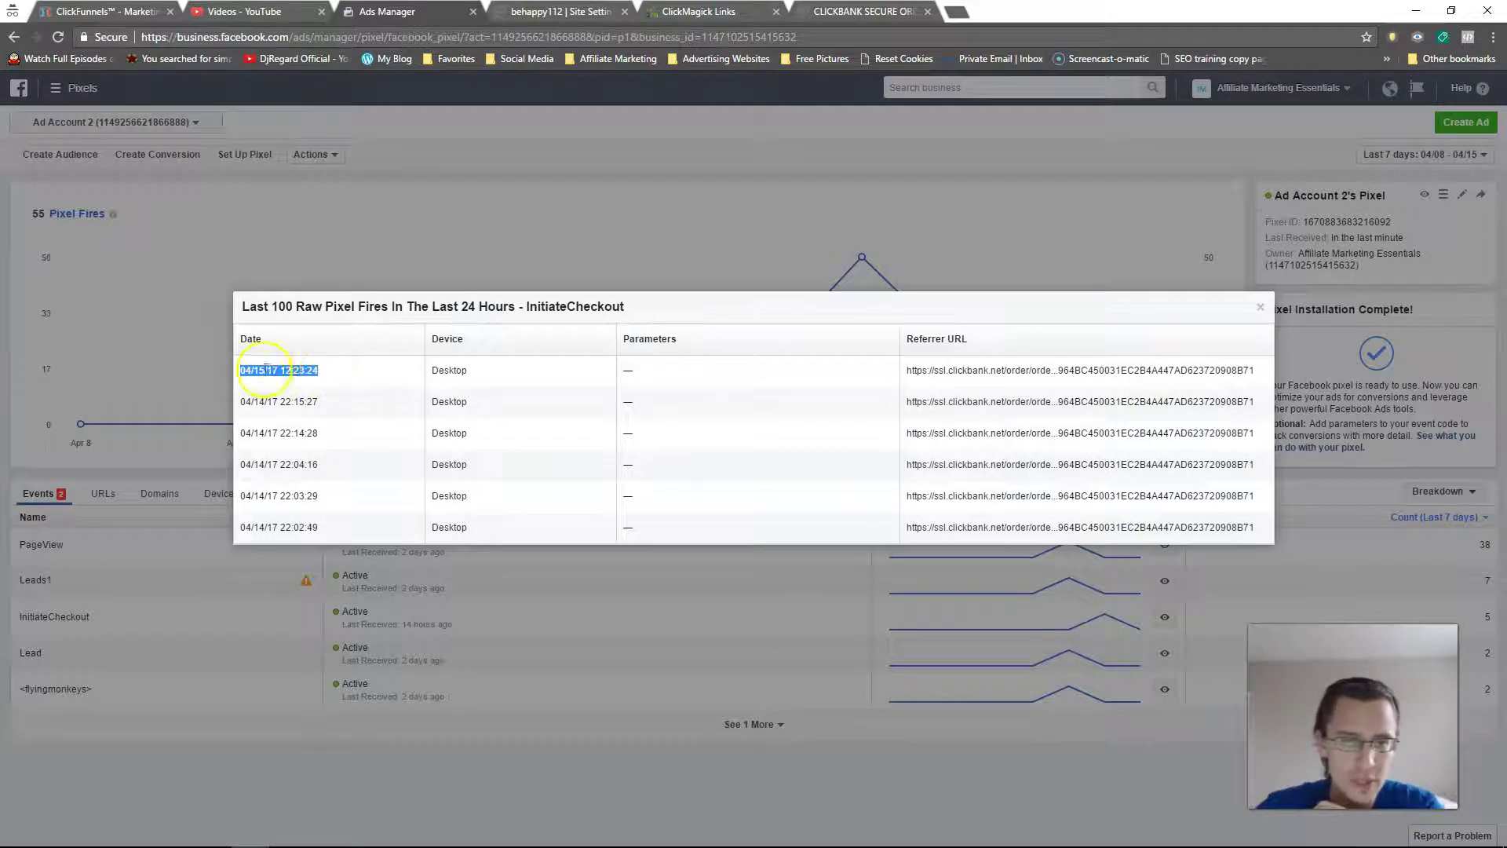
pyautogui.click(1260, 306)
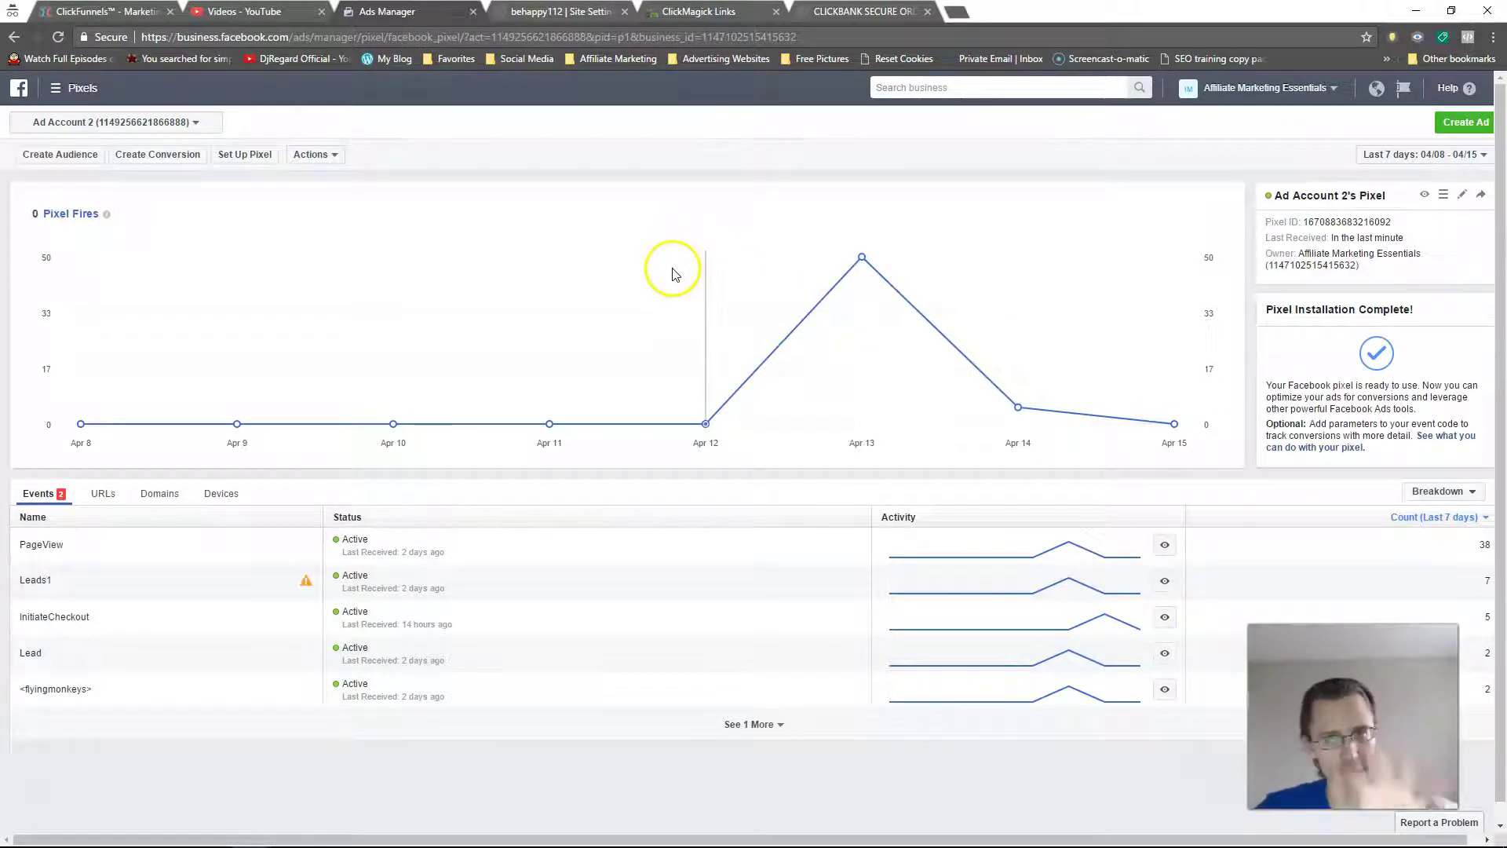
pyautogui.moveTo(1139, 563)
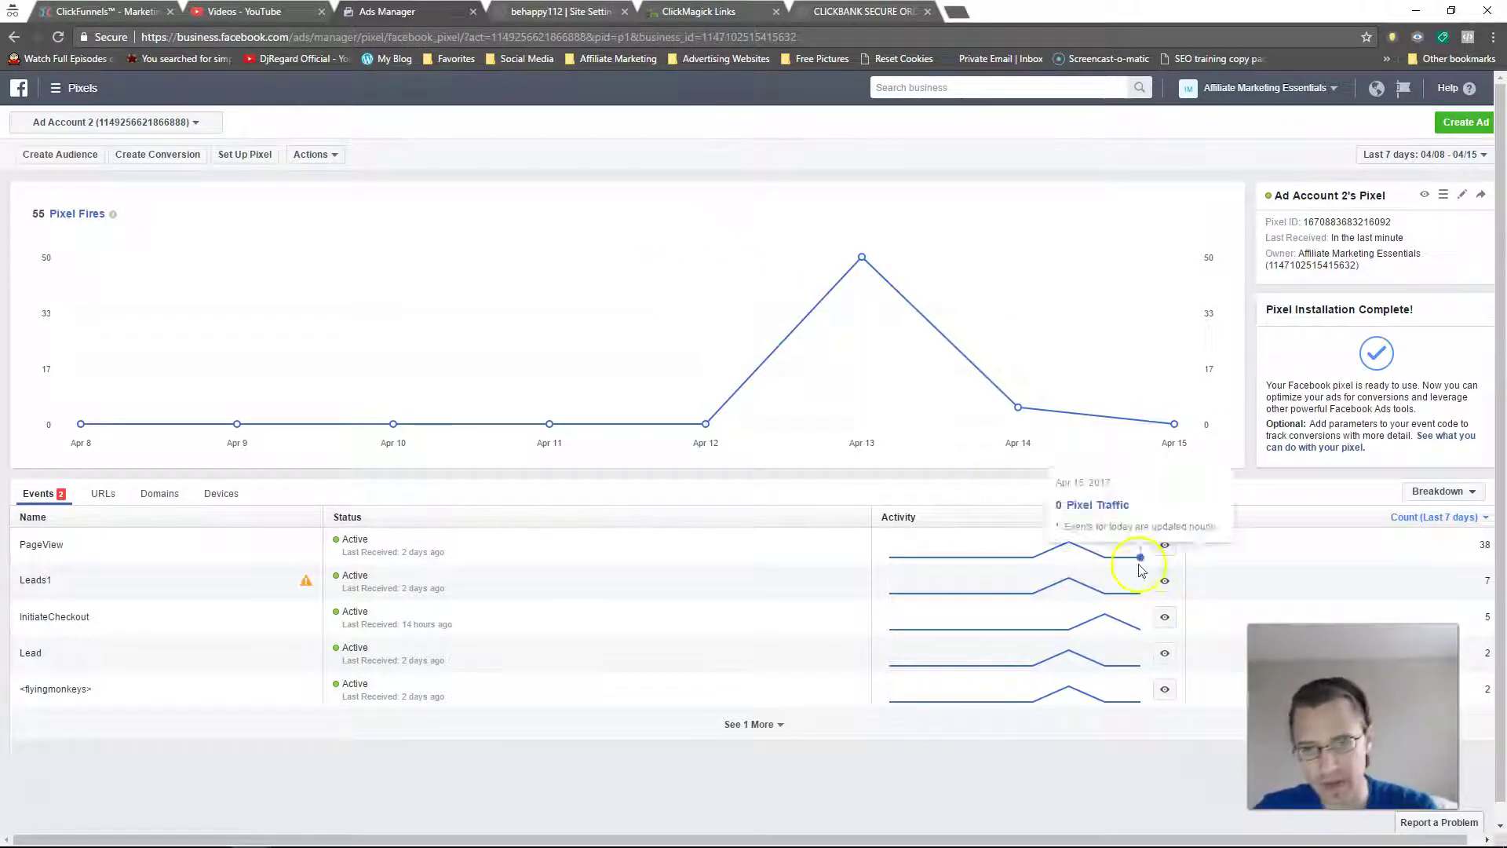
pyautogui.click(1164, 618)
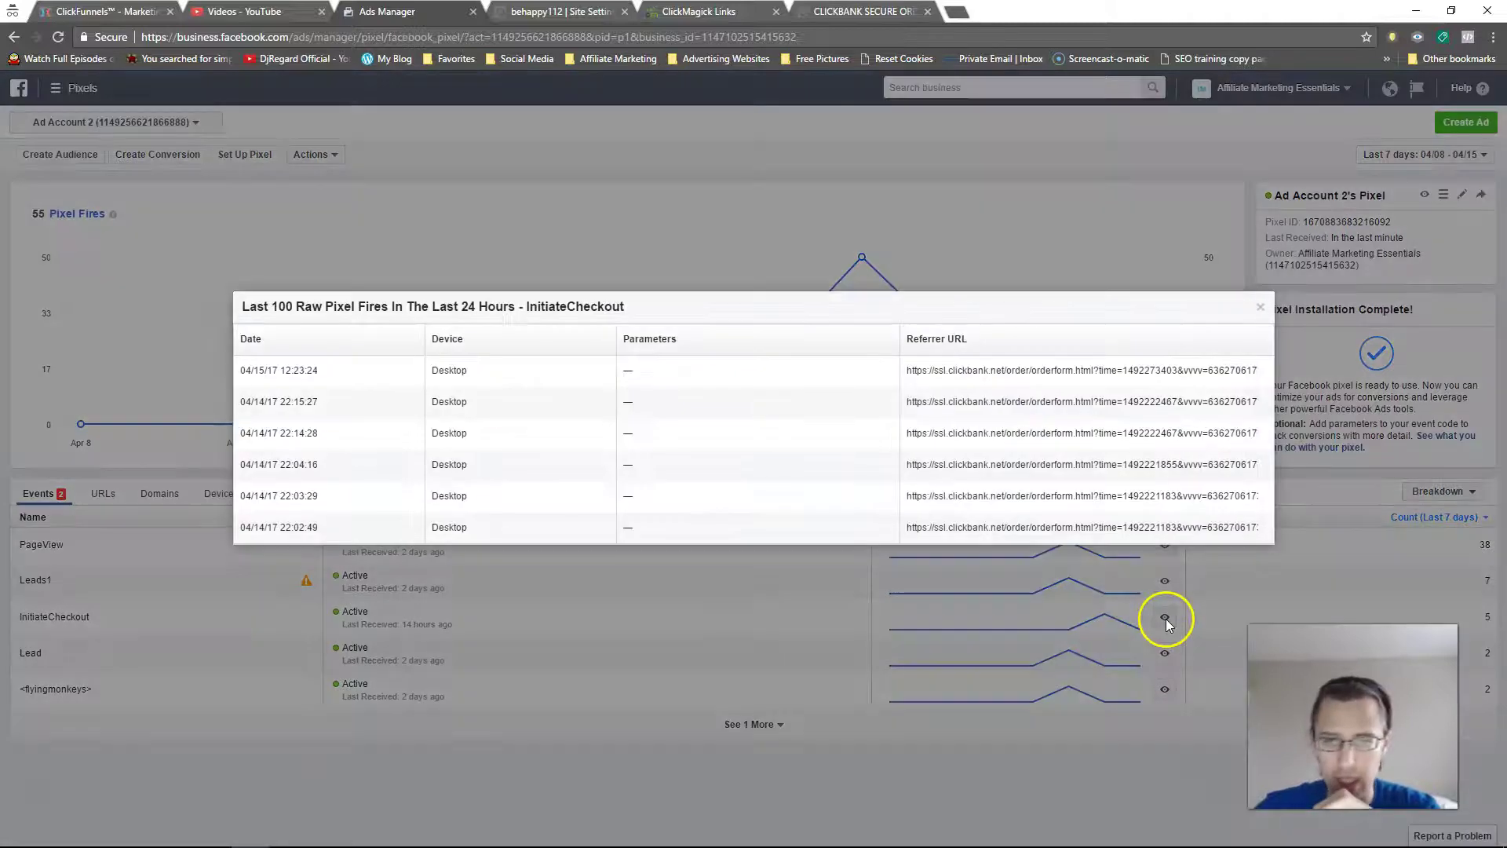
pyautogui.click(1260, 311)
pyautogui.click(863, 11)
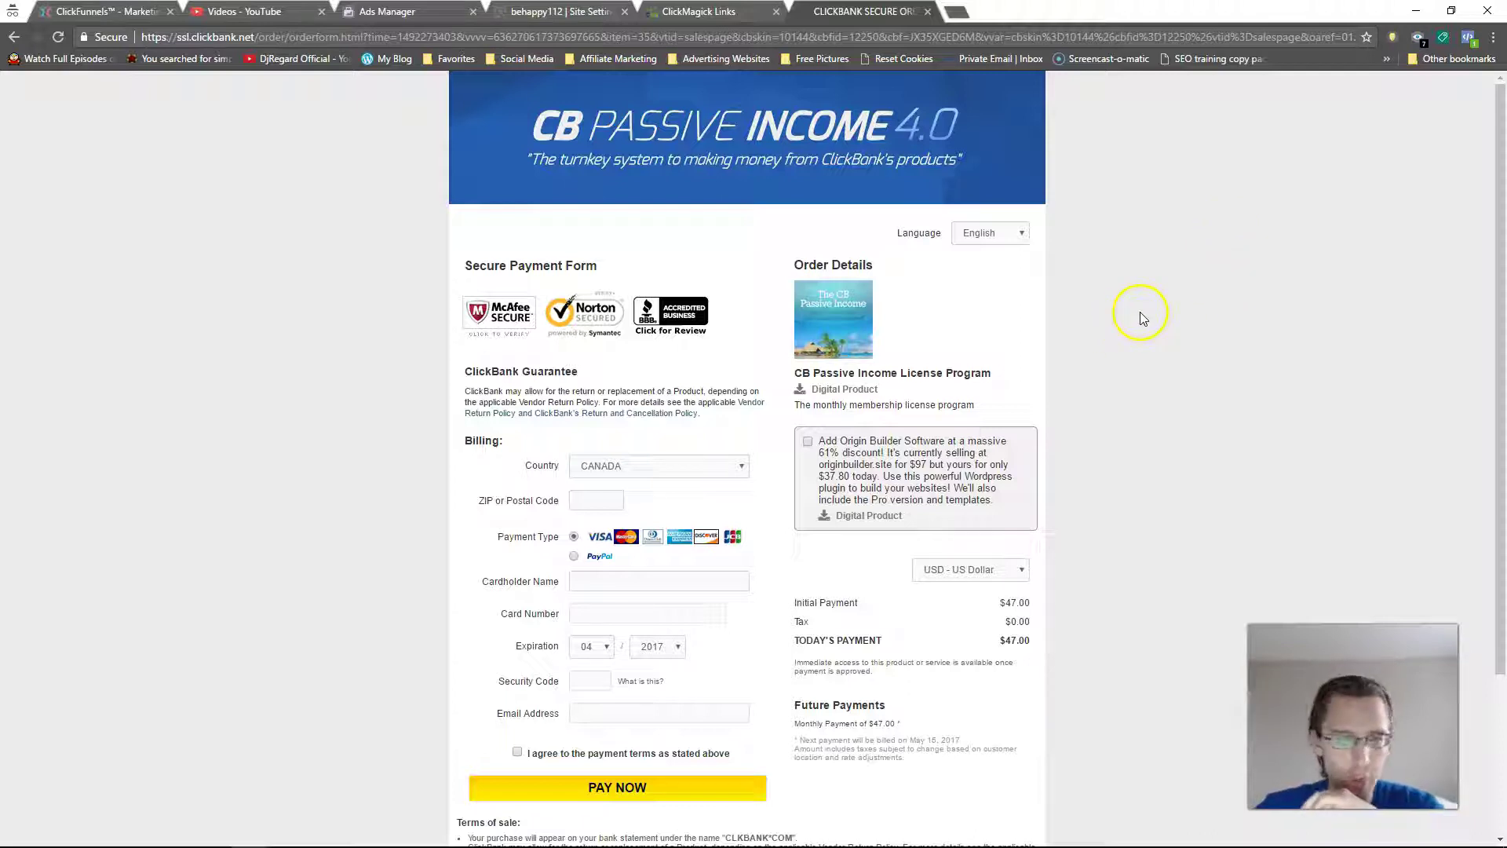
pyautogui.click(1468, 38)
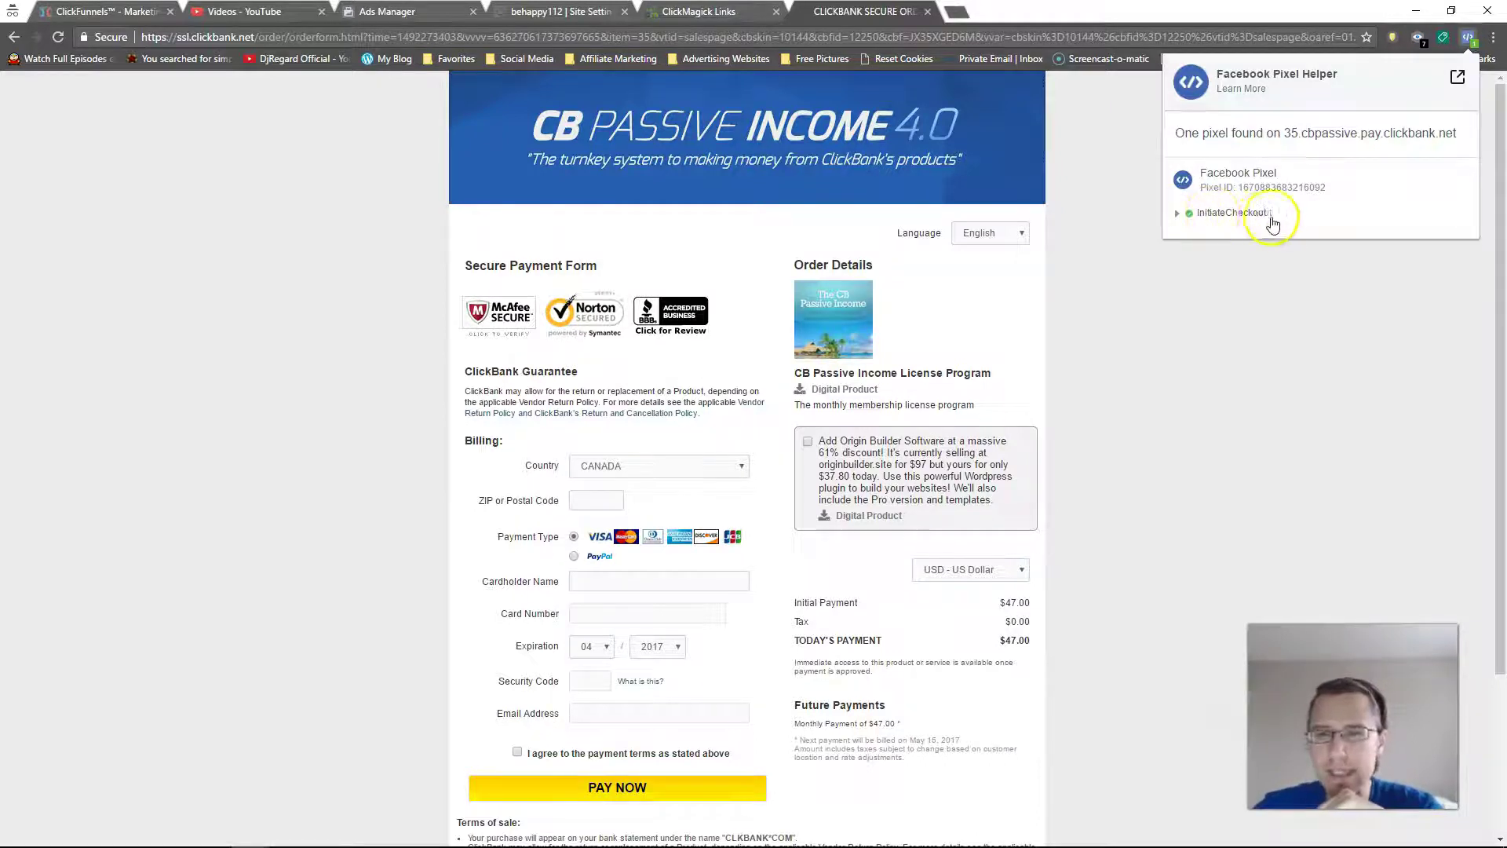
pyautogui.click(1466, 38)
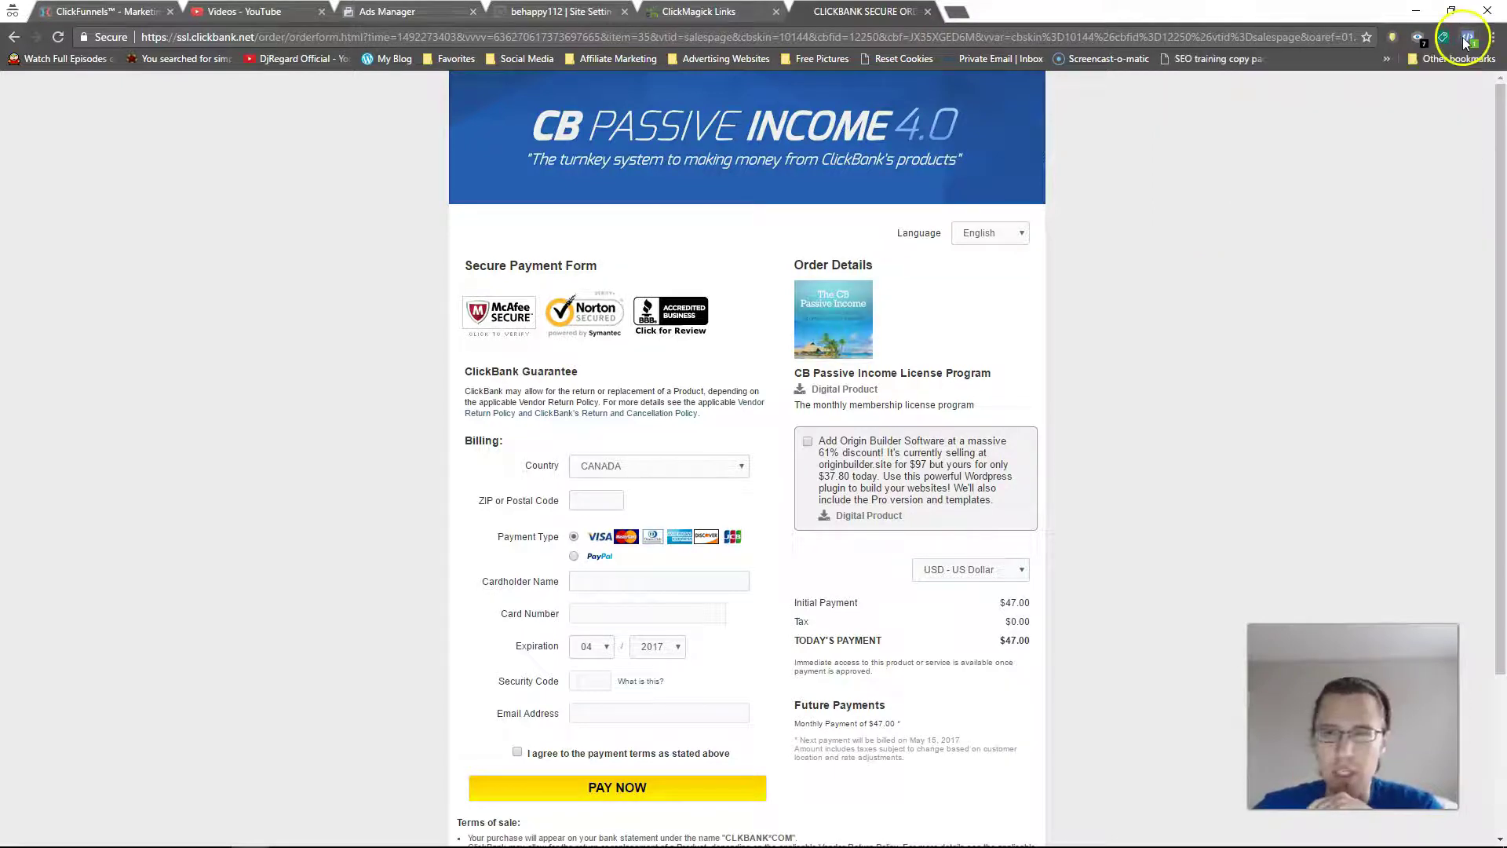
pyautogui.click(1468, 37)
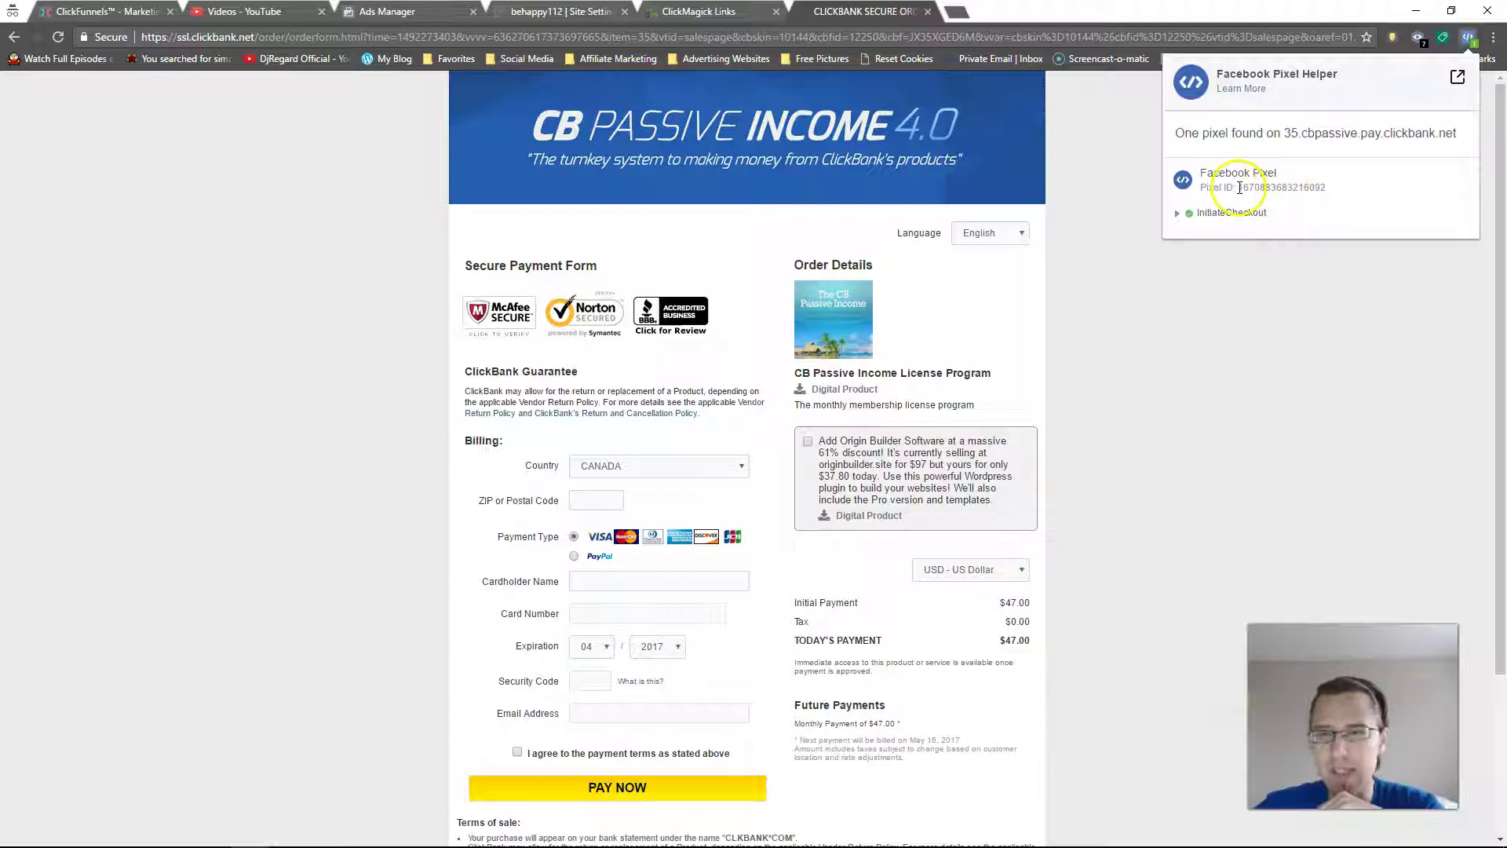
pyautogui.moveTo(1240, 188); pyautogui.dragTo(1325, 187)
pyautogui.rightClick(1324, 188)
pyautogui.click(1269, 330)
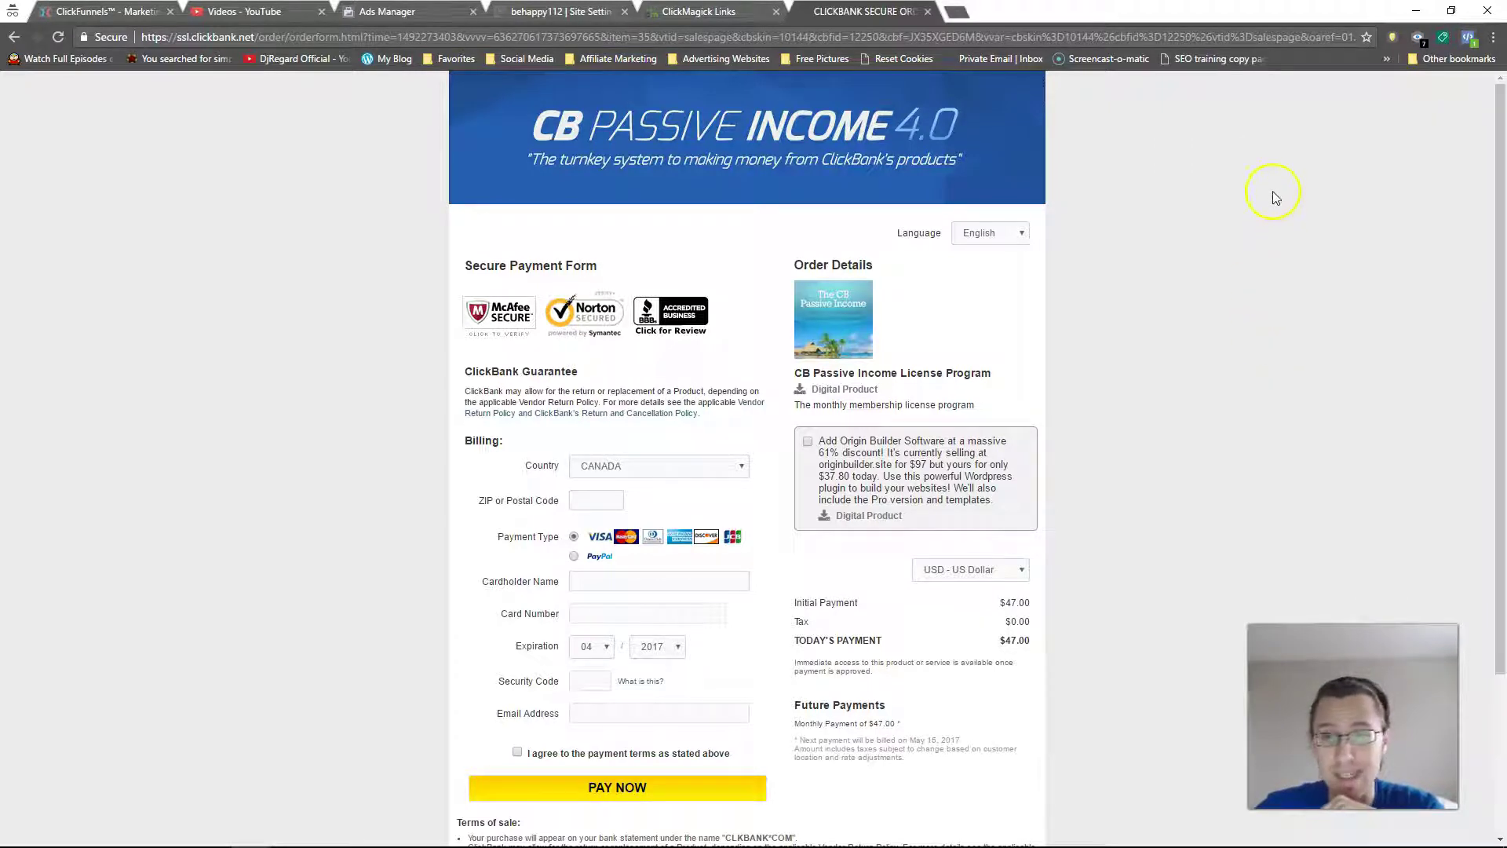
pyautogui.click(1468, 37)
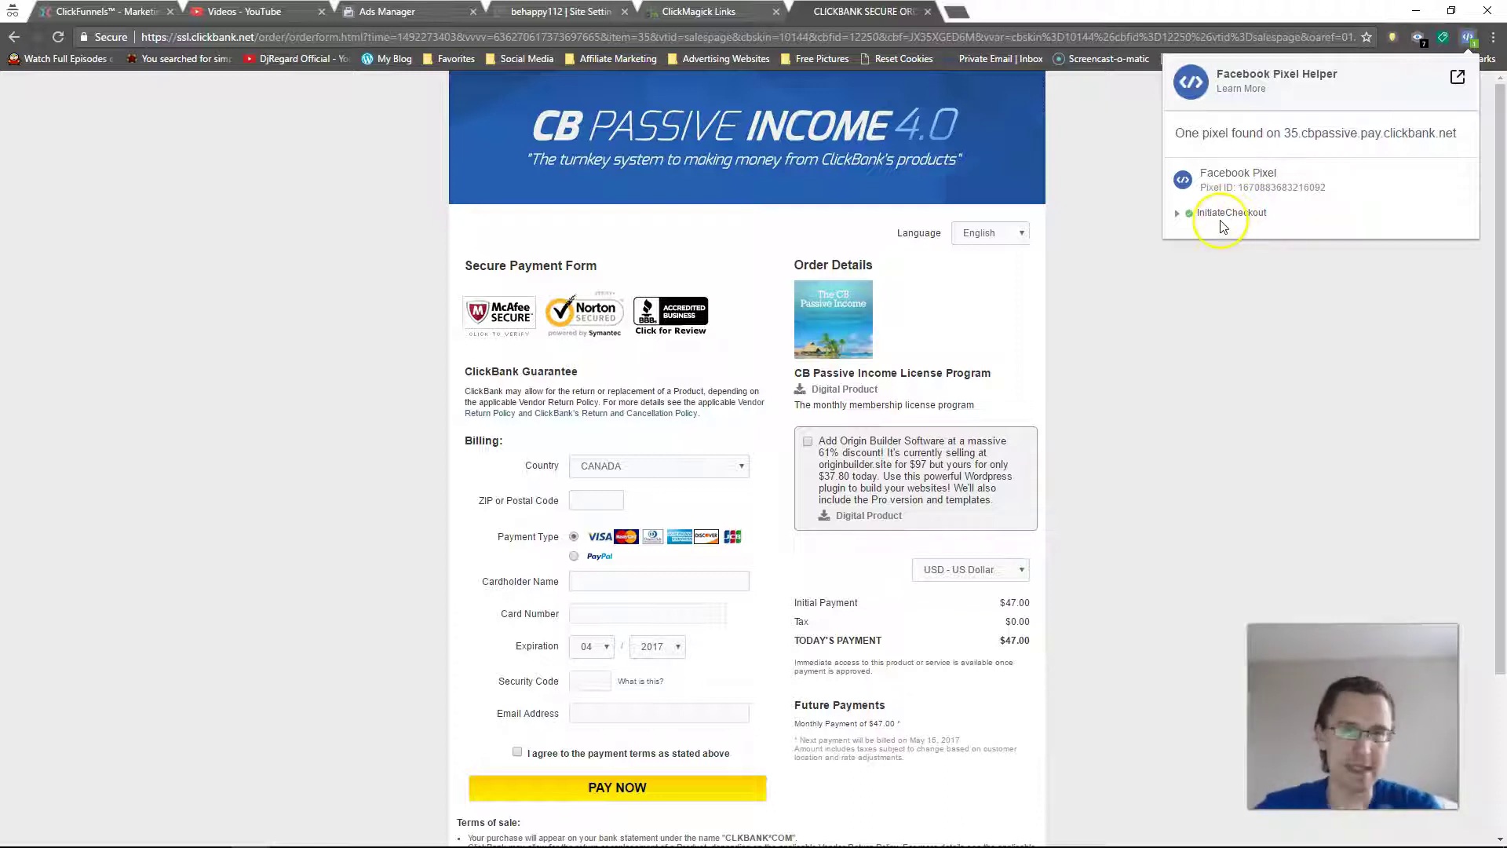
pyautogui.click(392, 13)
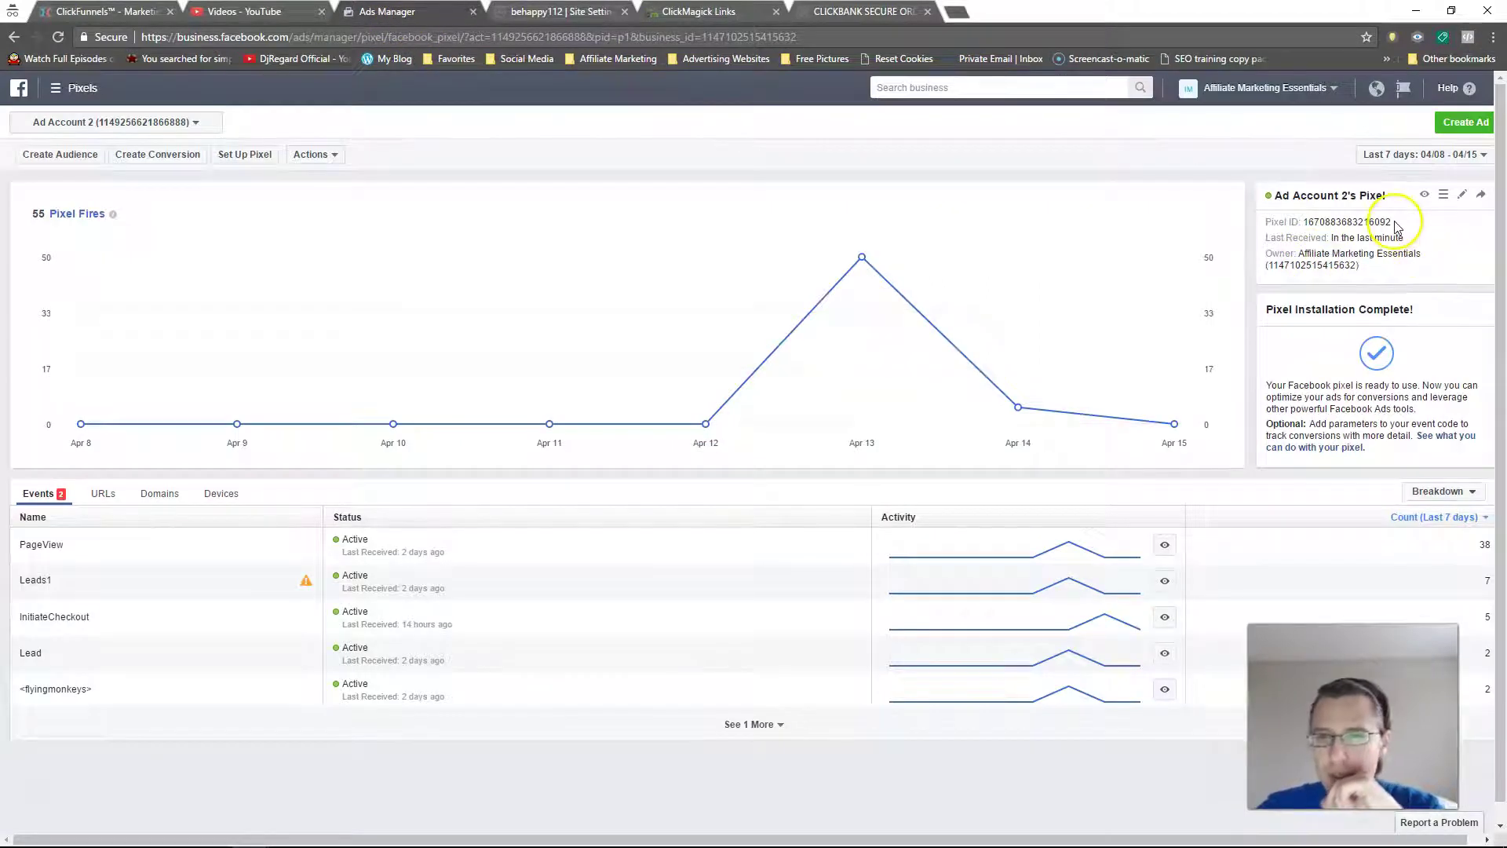
pyautogui.rightClick(1303, 228)
pyautogui.click(863, 11)
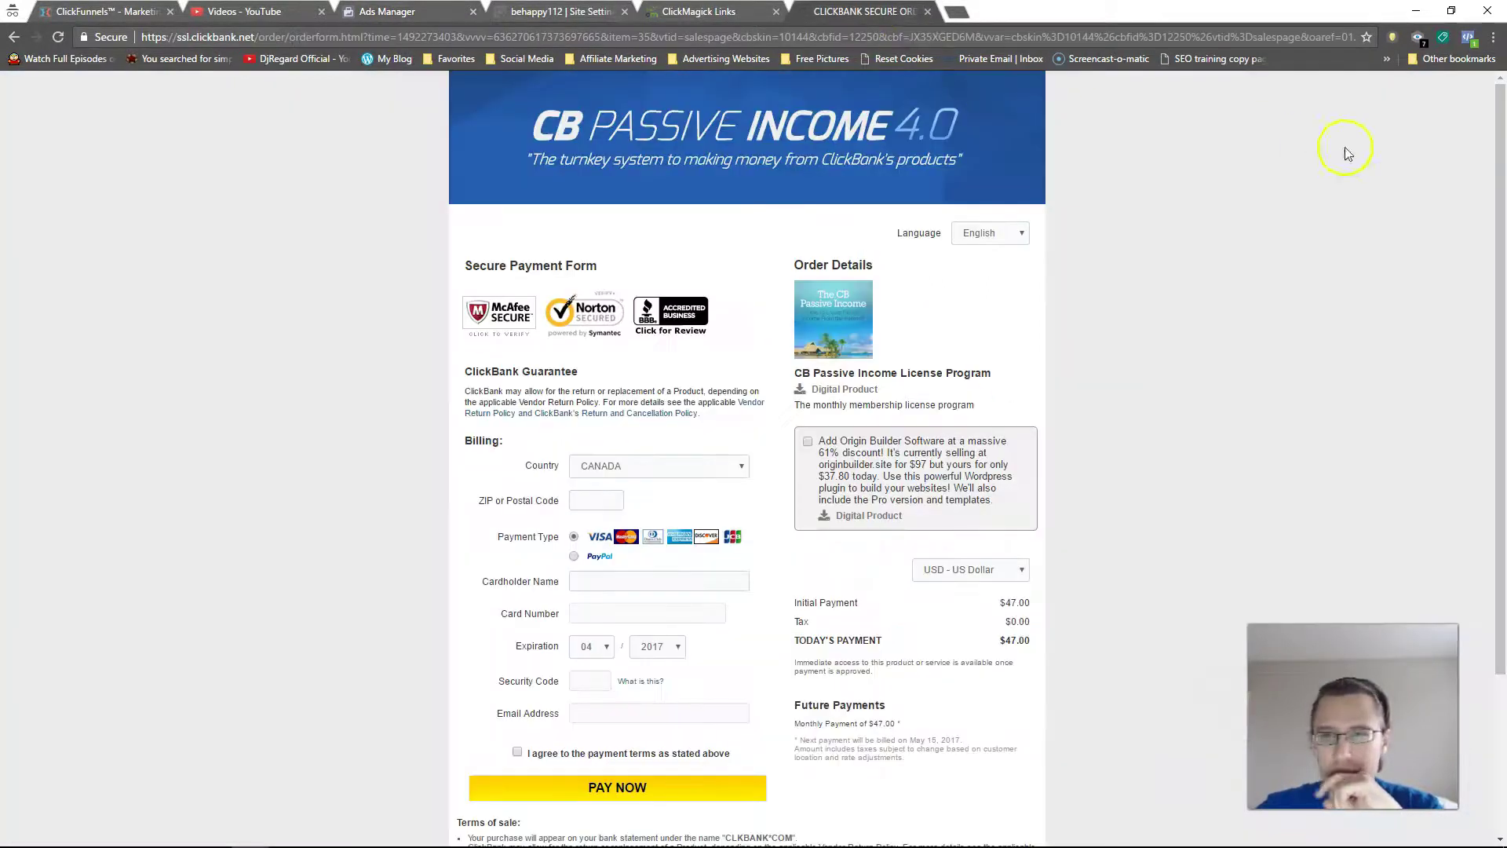
pyautogui.click(1467, 37)
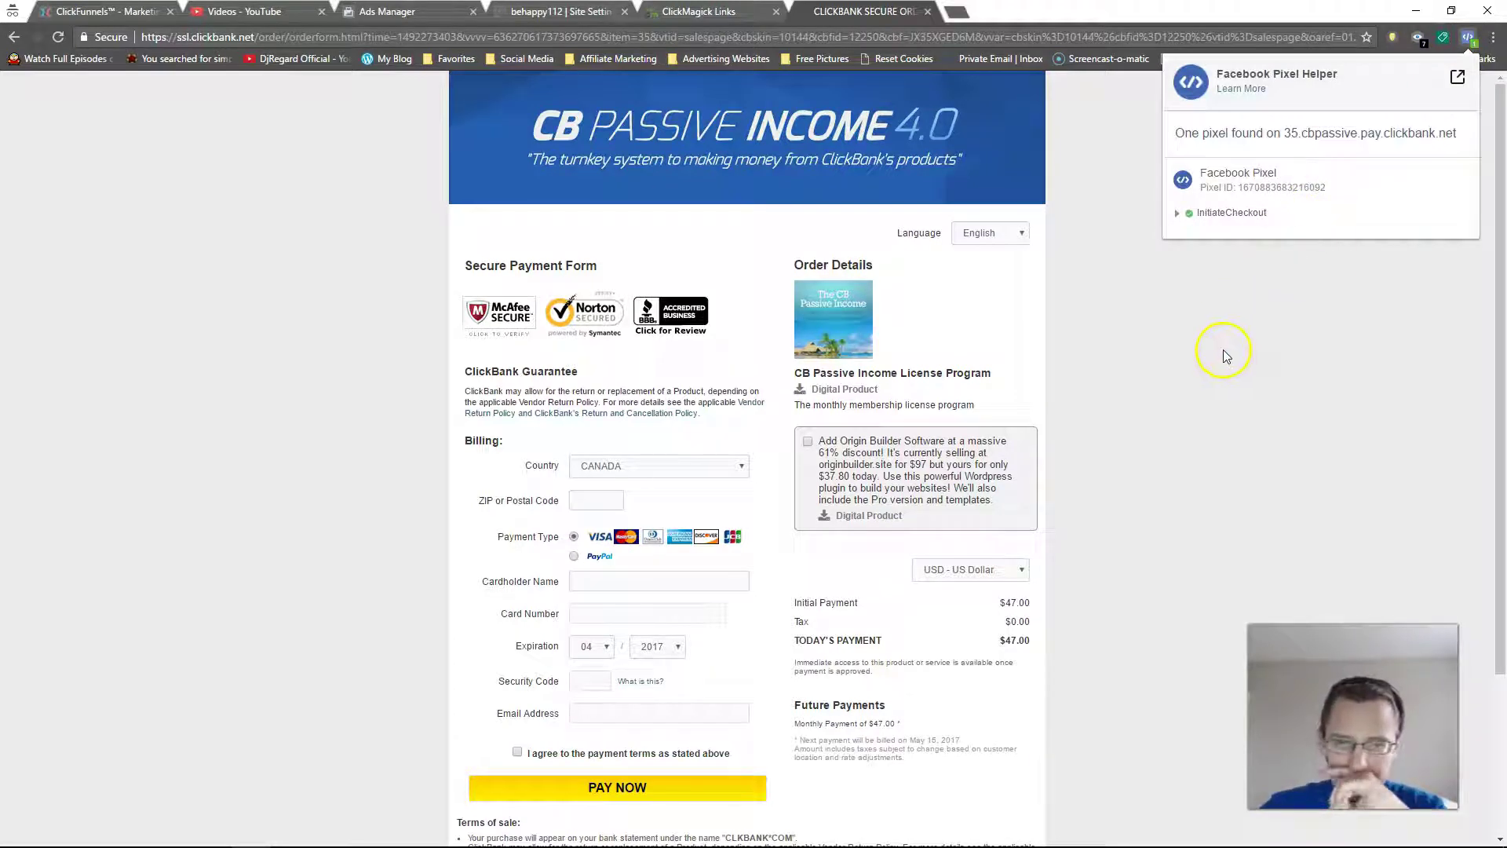
pyautogui.click(1153, 335)
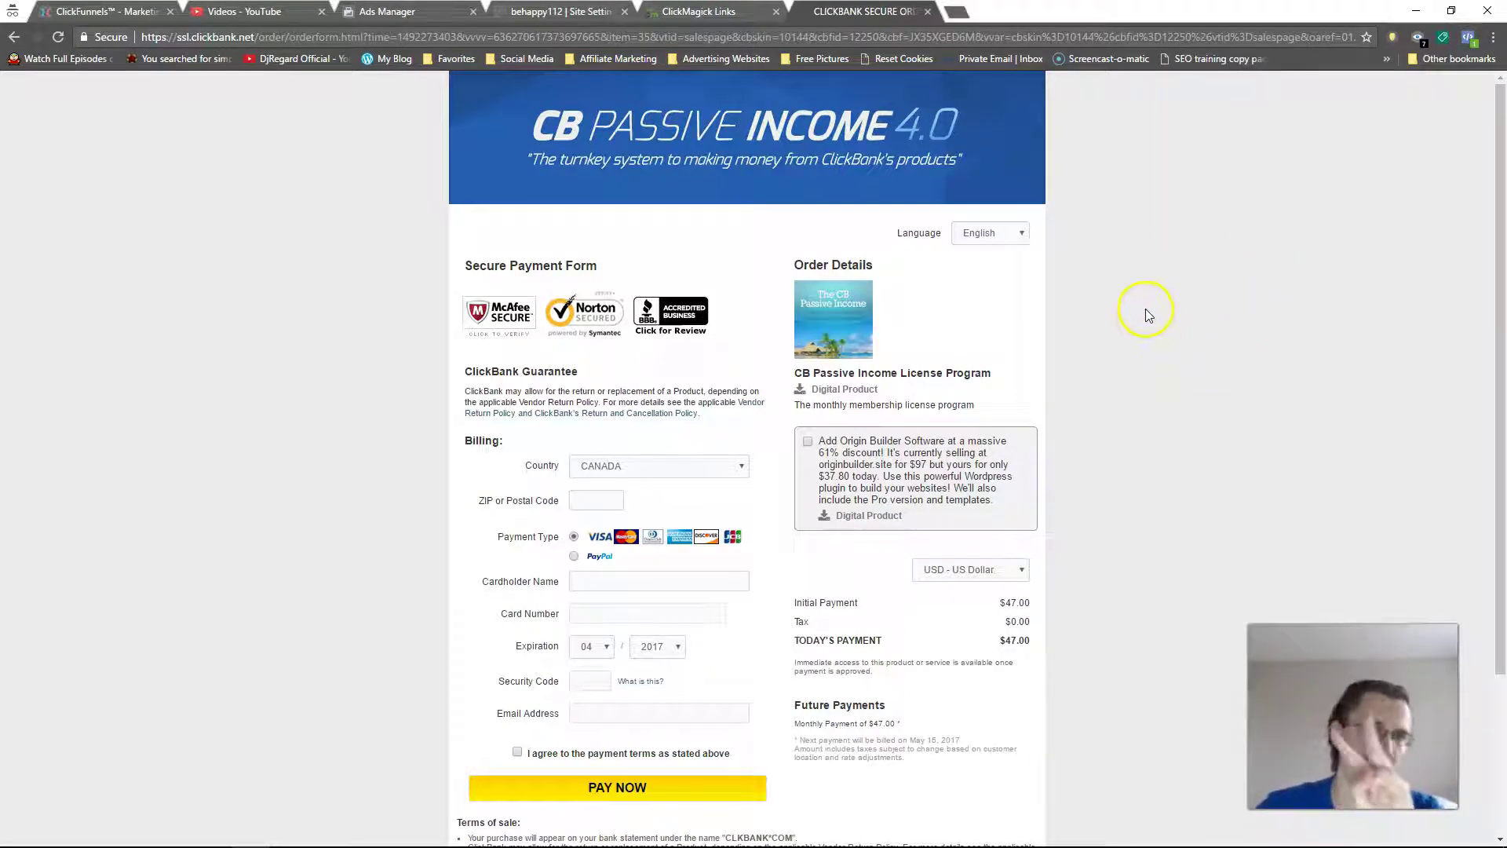
pyautogui.rightClick(1149, 254)
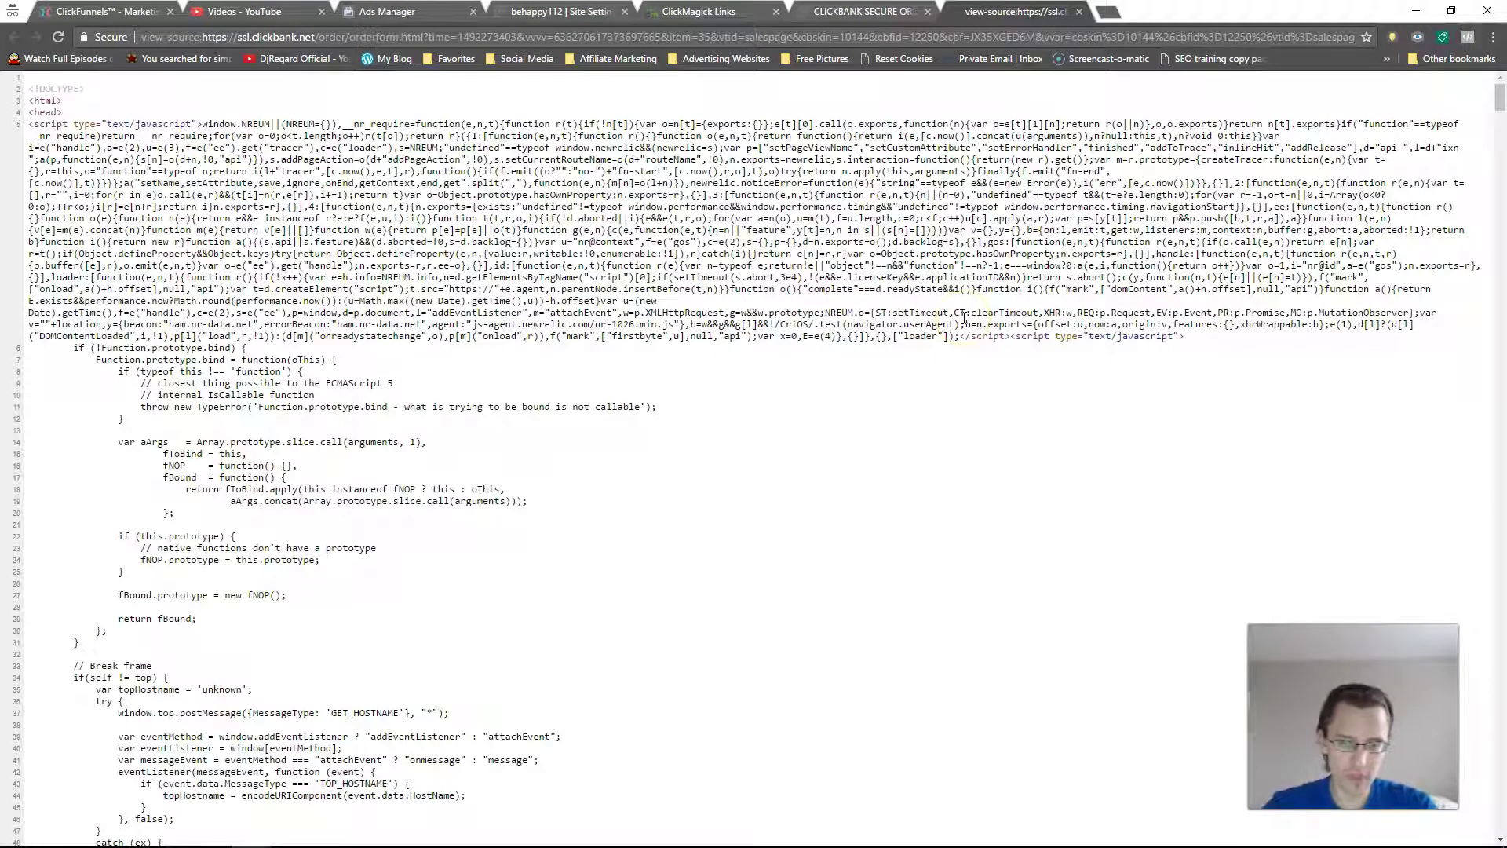
pyautogui.hotkey('ctrl', 'f')
pyautogui.write('facebook')
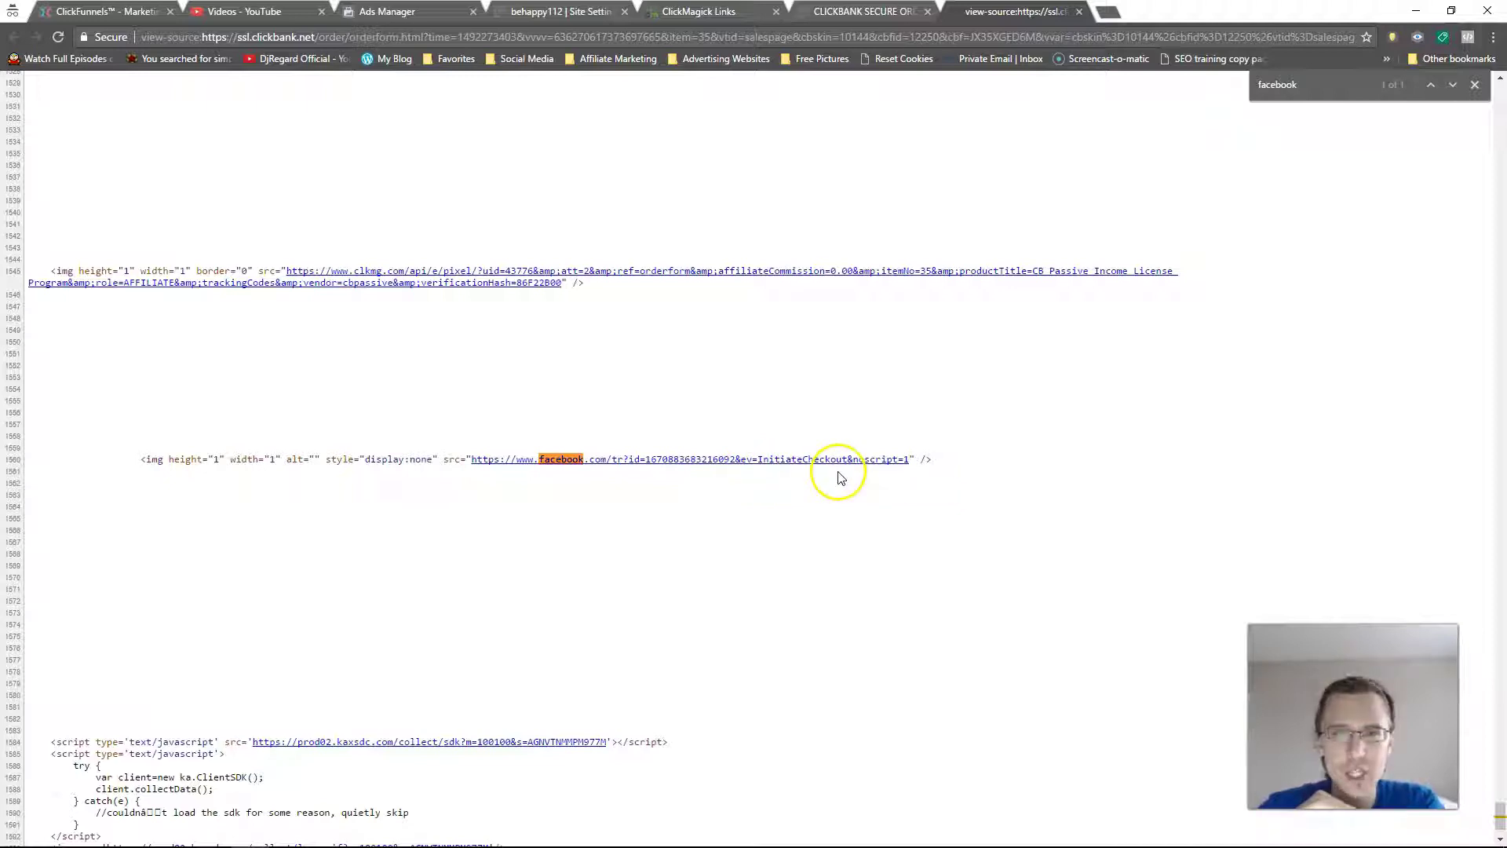
pyautogui.moveTo(934, 460); pyautogui.dragTo(149, 460)
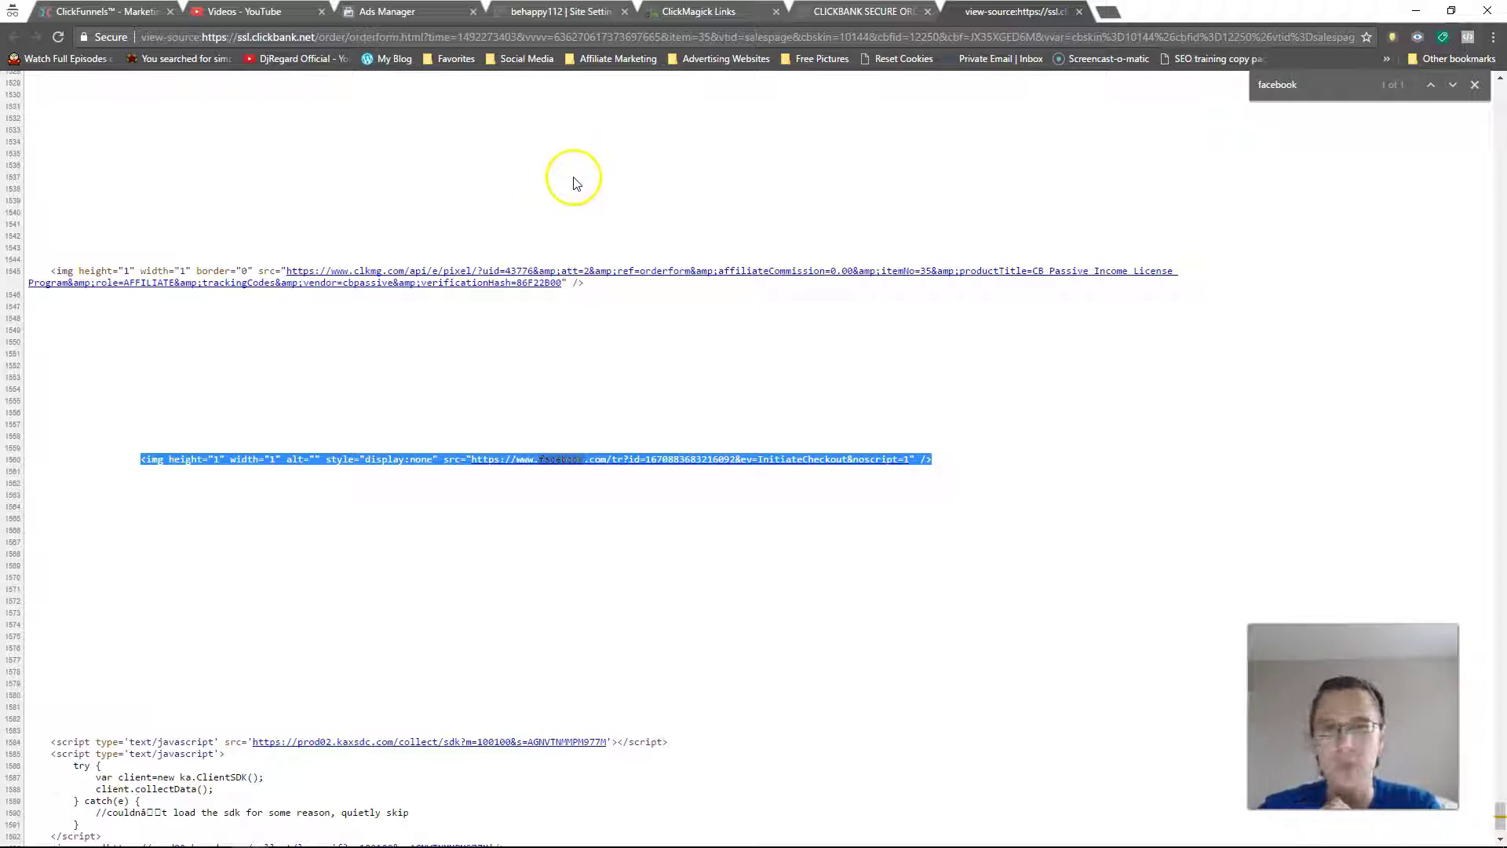
pyautogui.click(1079, 12)
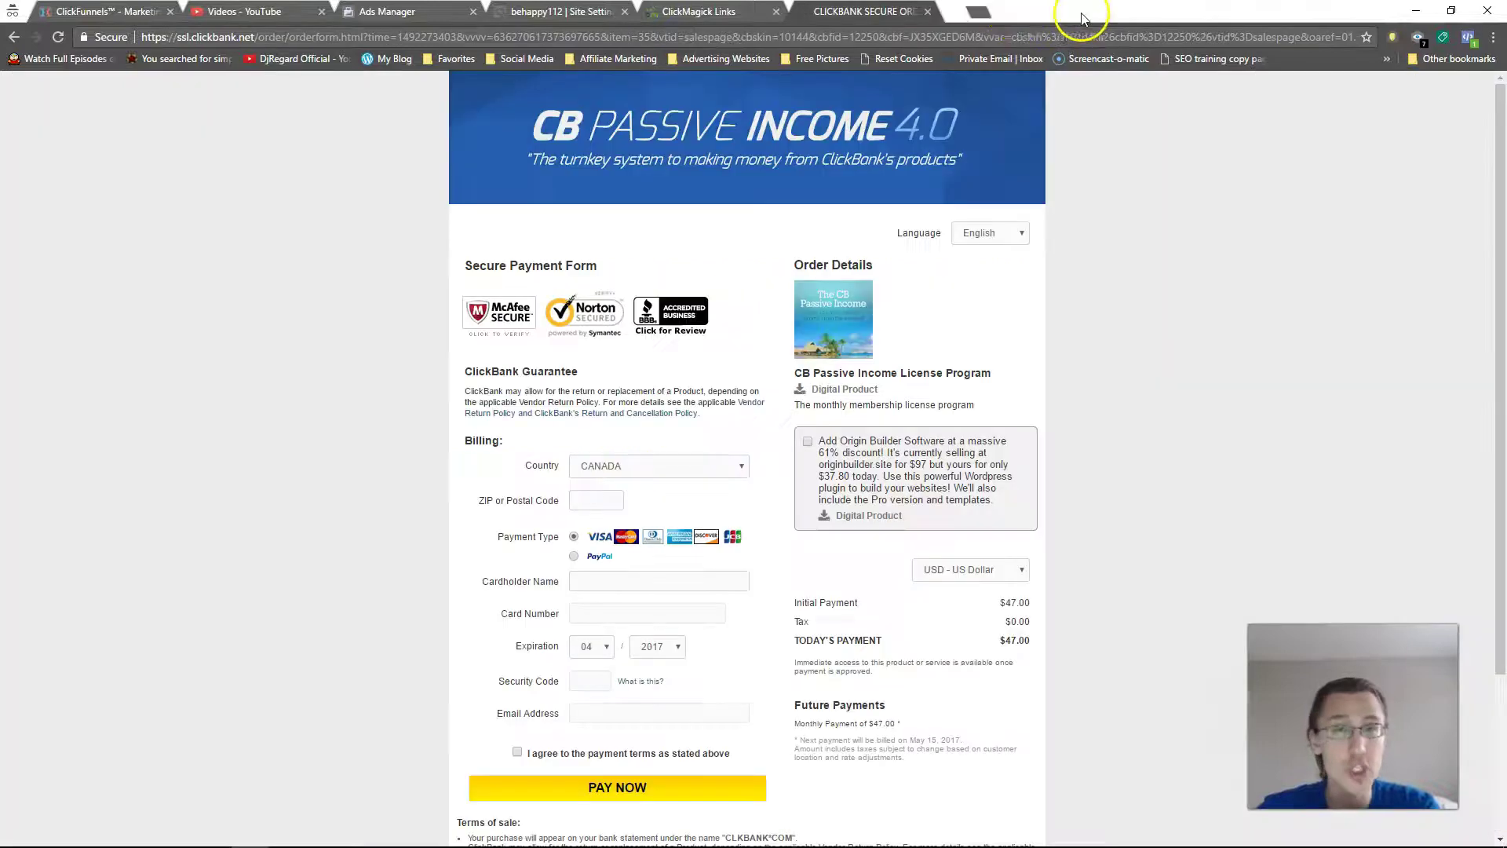
# Step: Close the ClickBank order form tab and go to the Ads Manager campaigns view from the Facebook tools menu
pyautogui.click(927, 11)
pyautogui.click(585, 12)
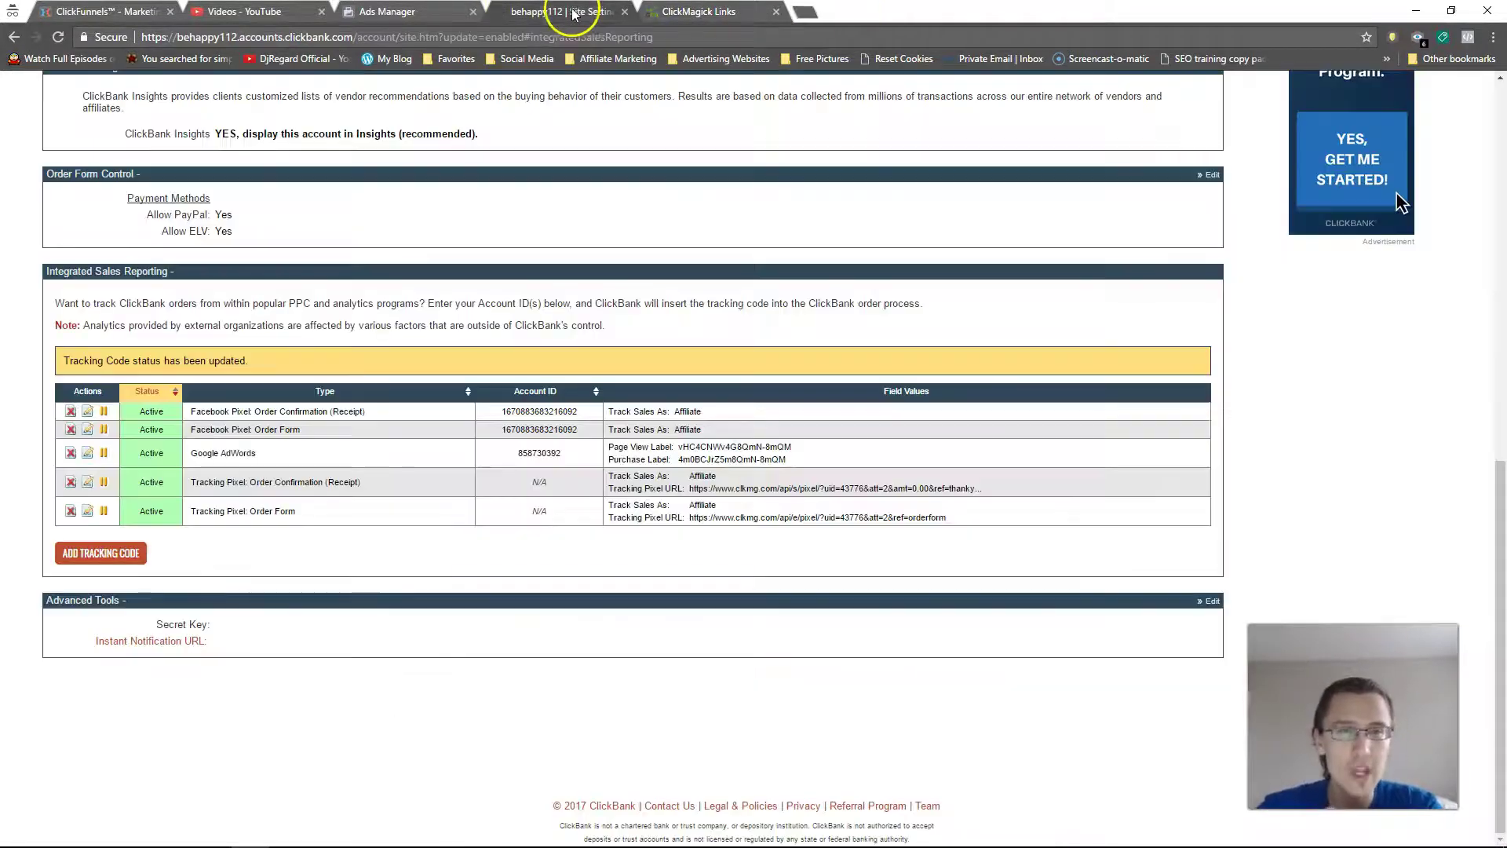
pyautogui.click(402, 12)
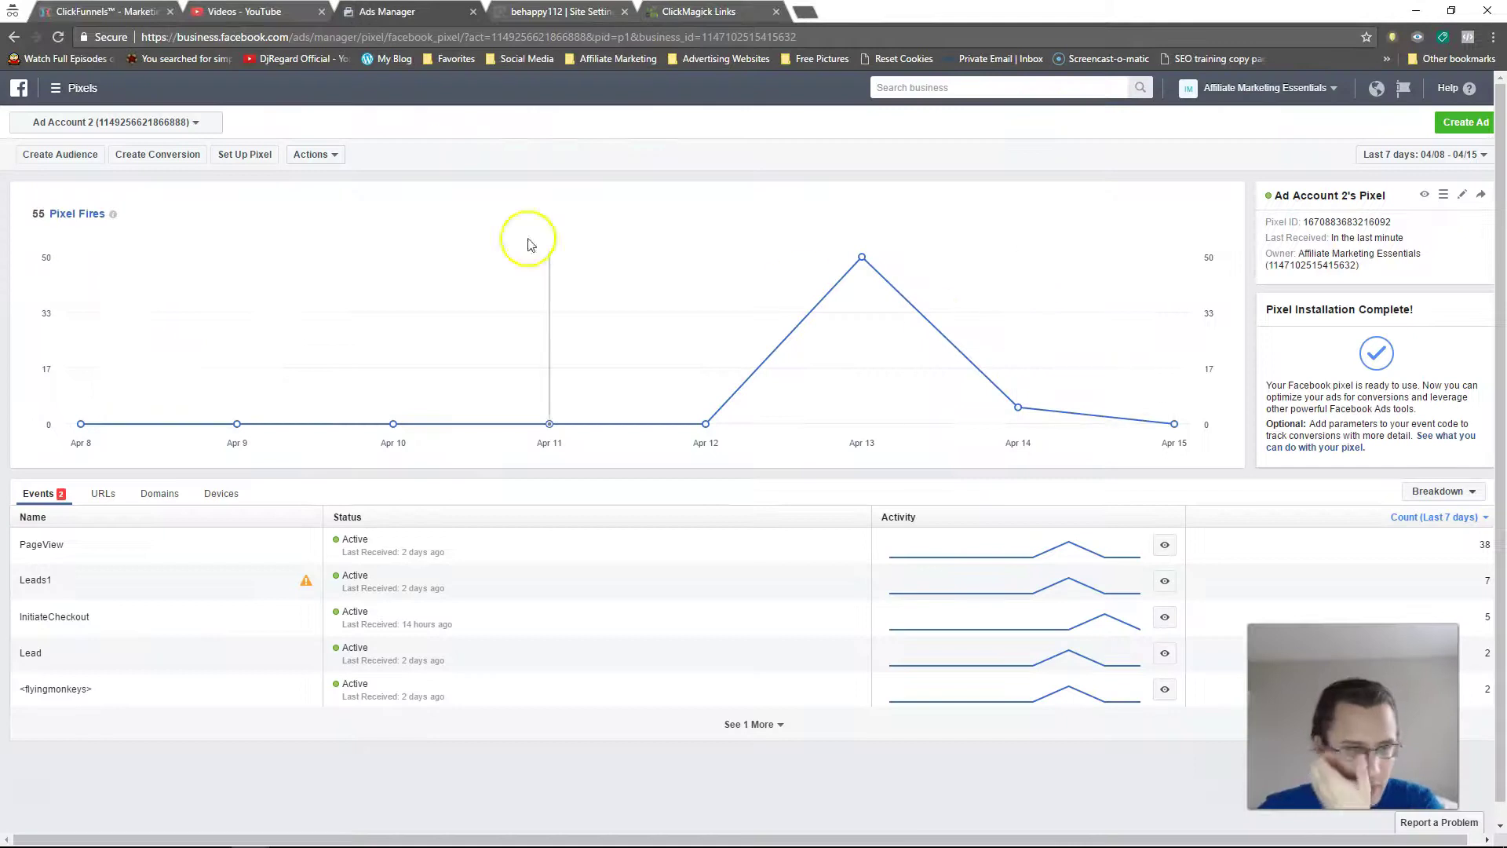
pyautogui.click(55, 91)
pyautogui.click(47, 197)
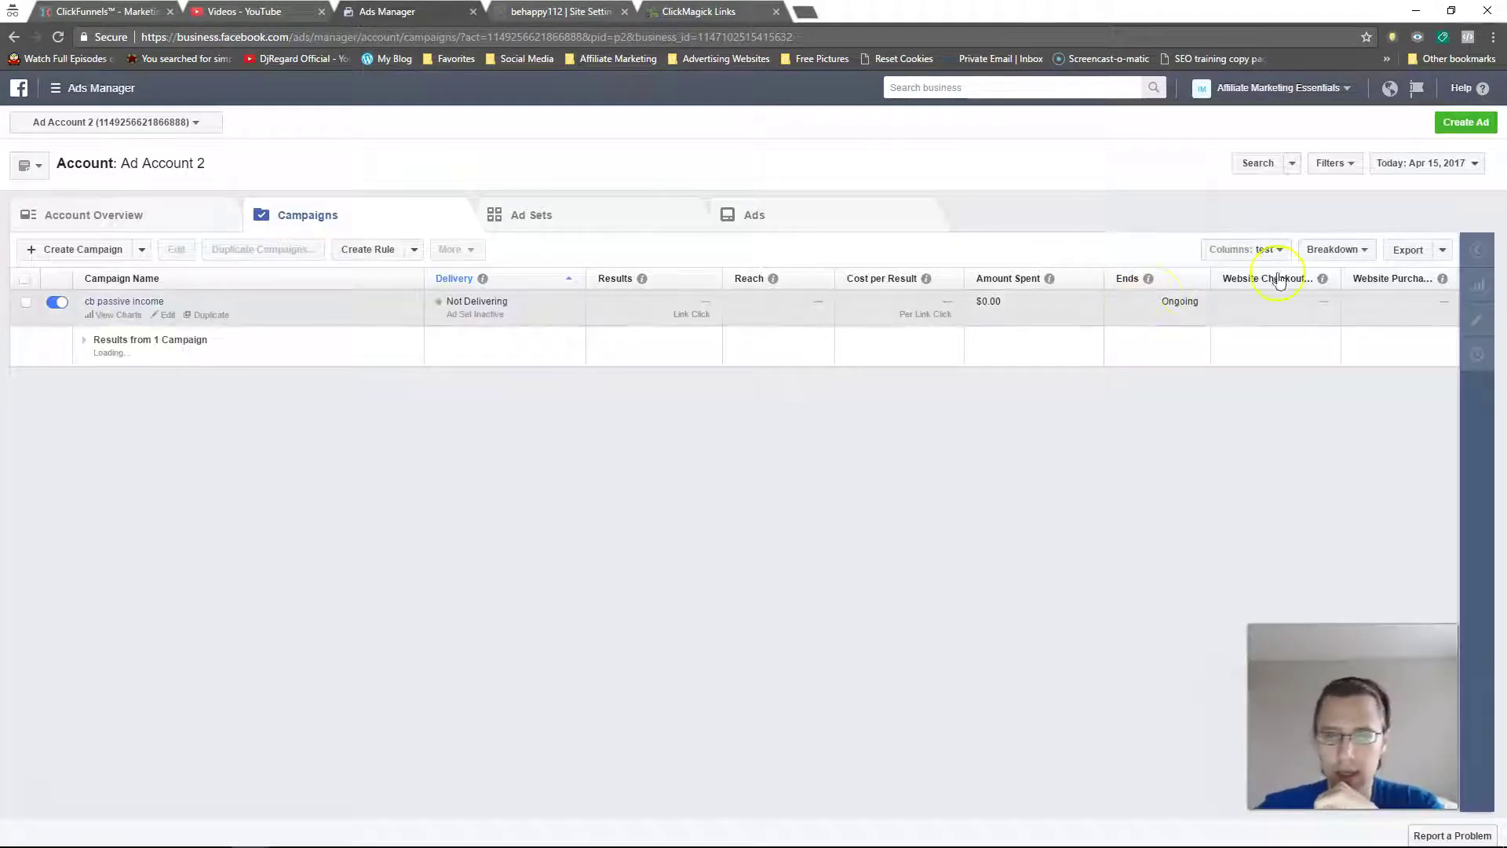
# Step: Add the Website Checkouts Initiated and Website Purchases pixel conversion columns to the campaigns table
pyautogui.click(1266, 253)
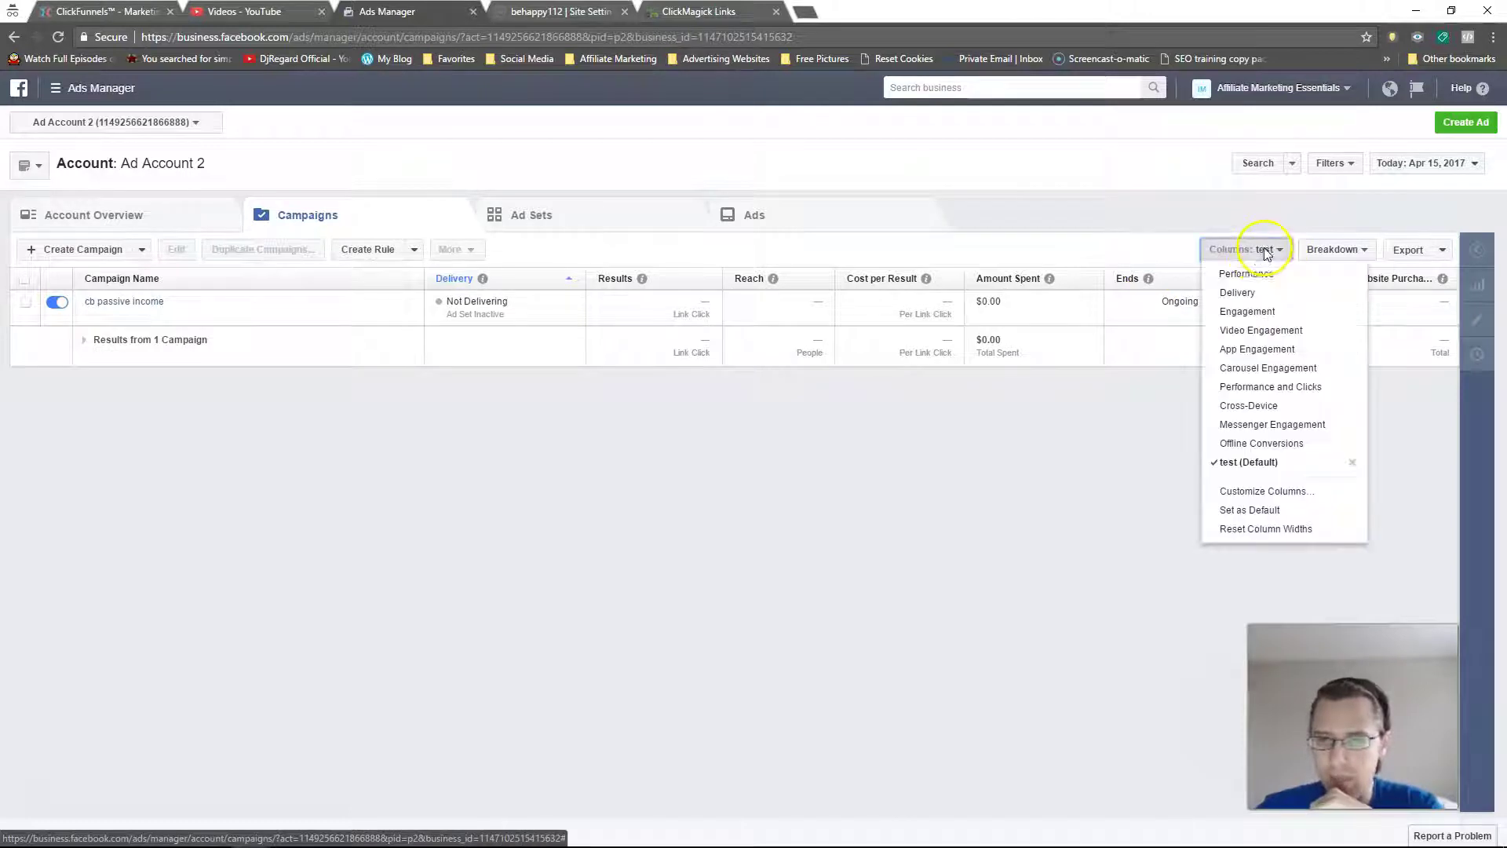
pyautogui.click(1259, 491)
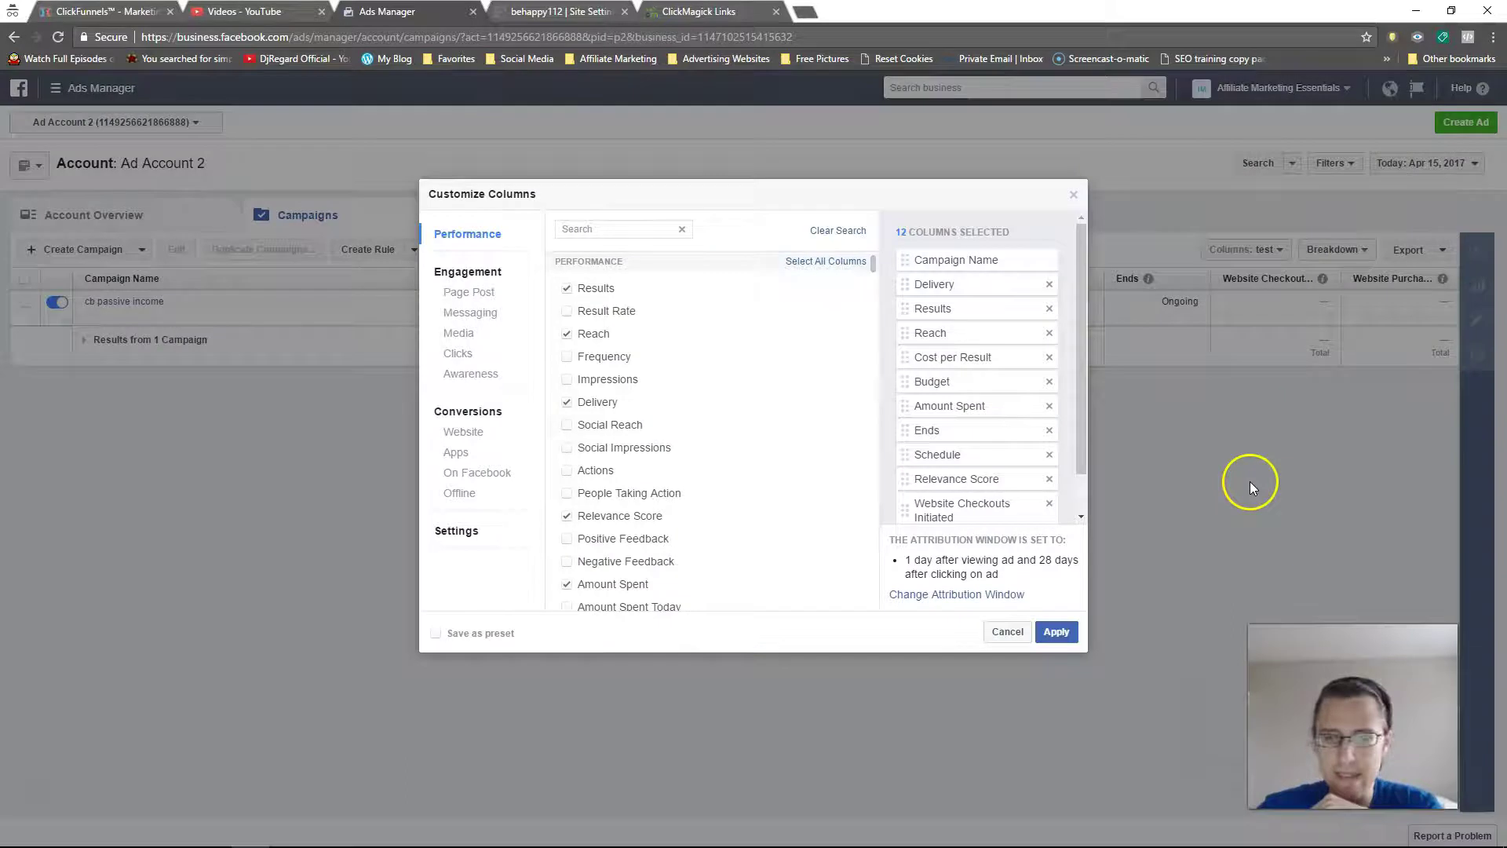
pyautogui.click(480, 432)
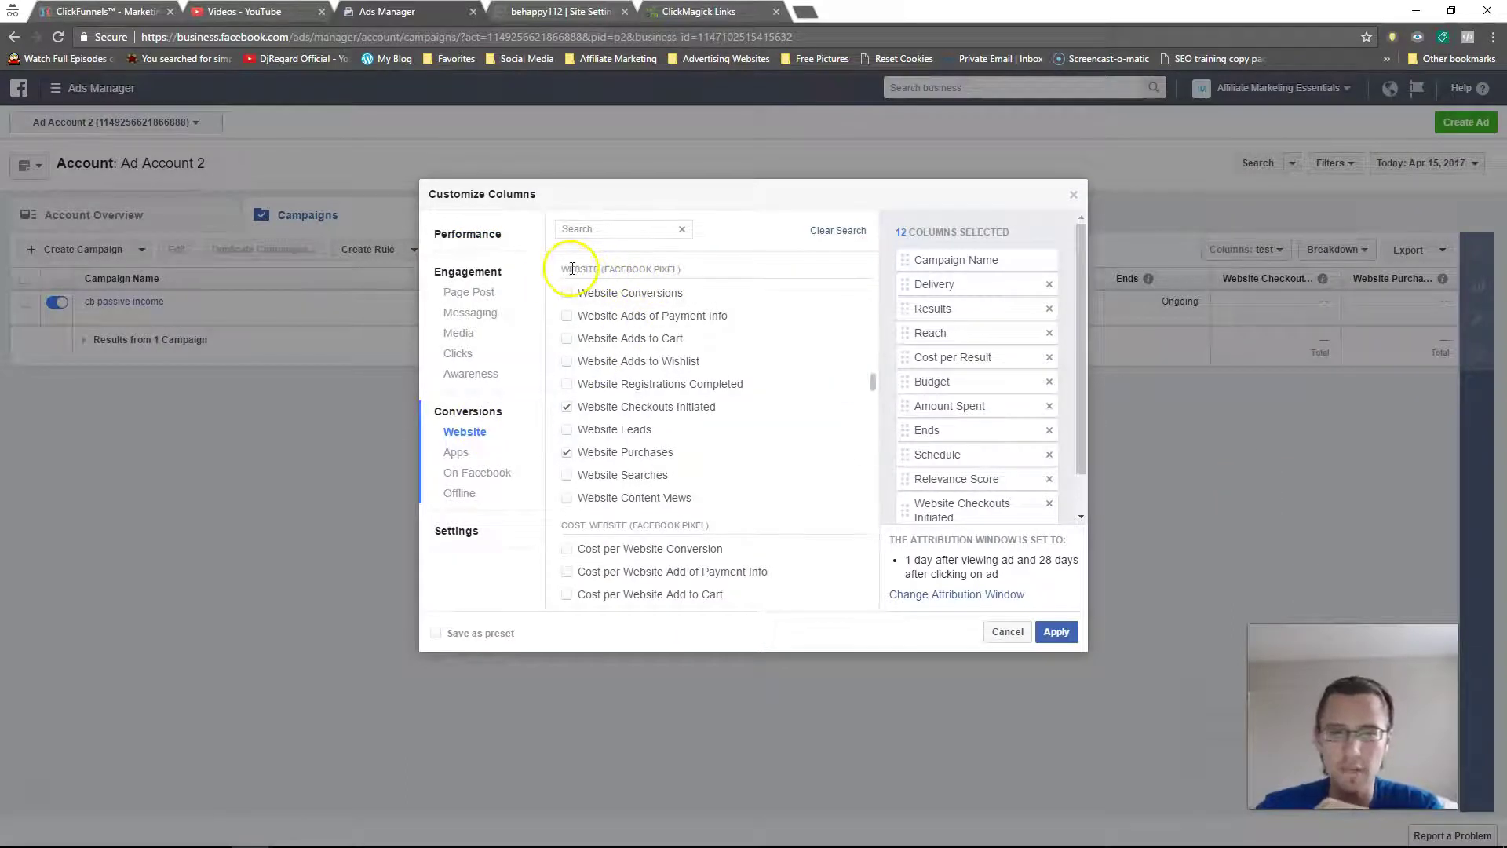
pyautogui.moveTo(569, 269); pyautogui.dragTo(695, 271)
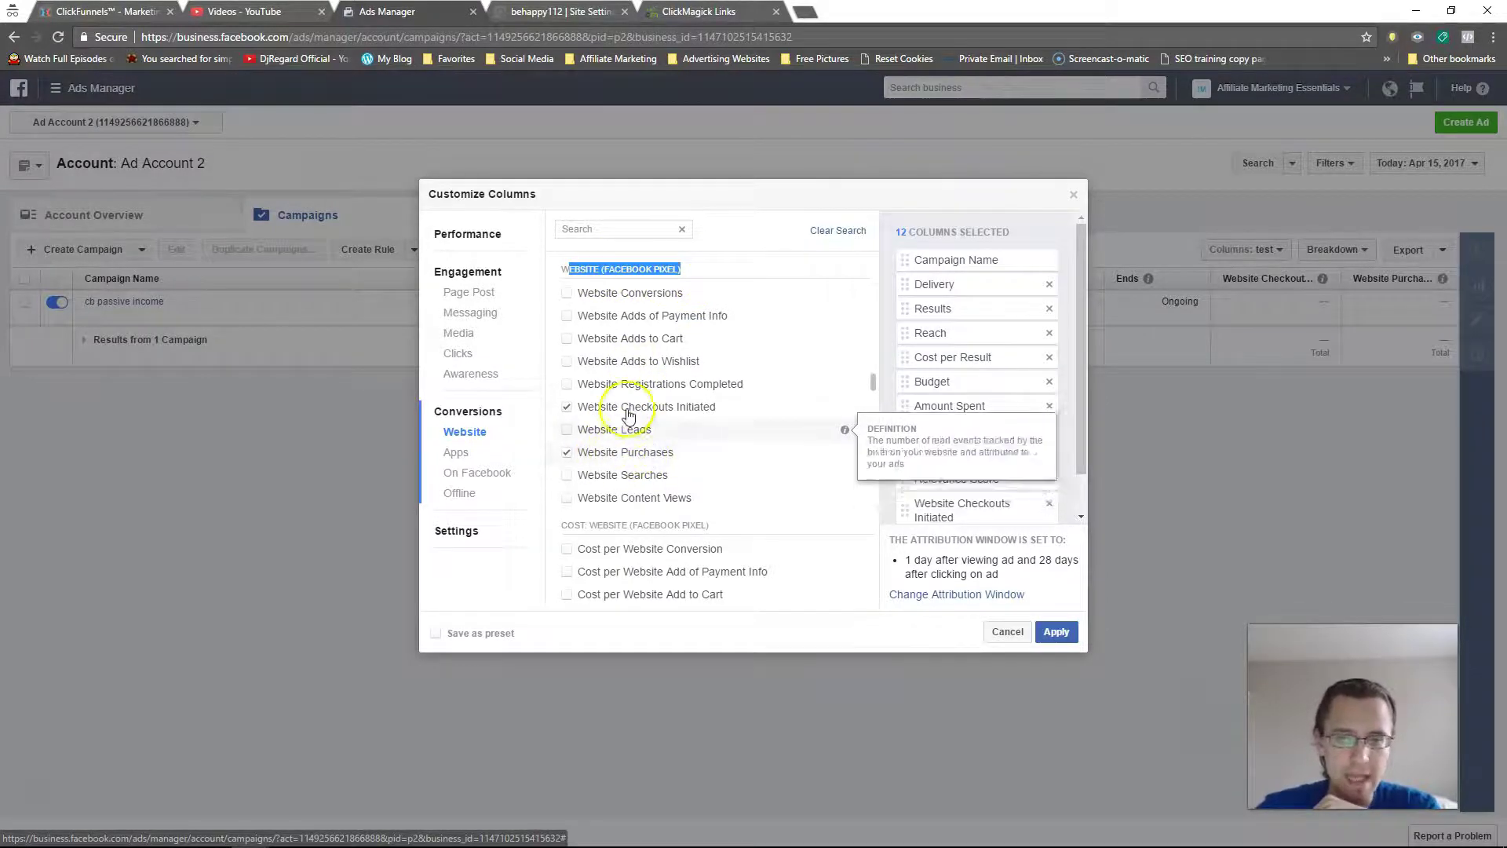
pyautogui.scroll(-3, 744, 474)
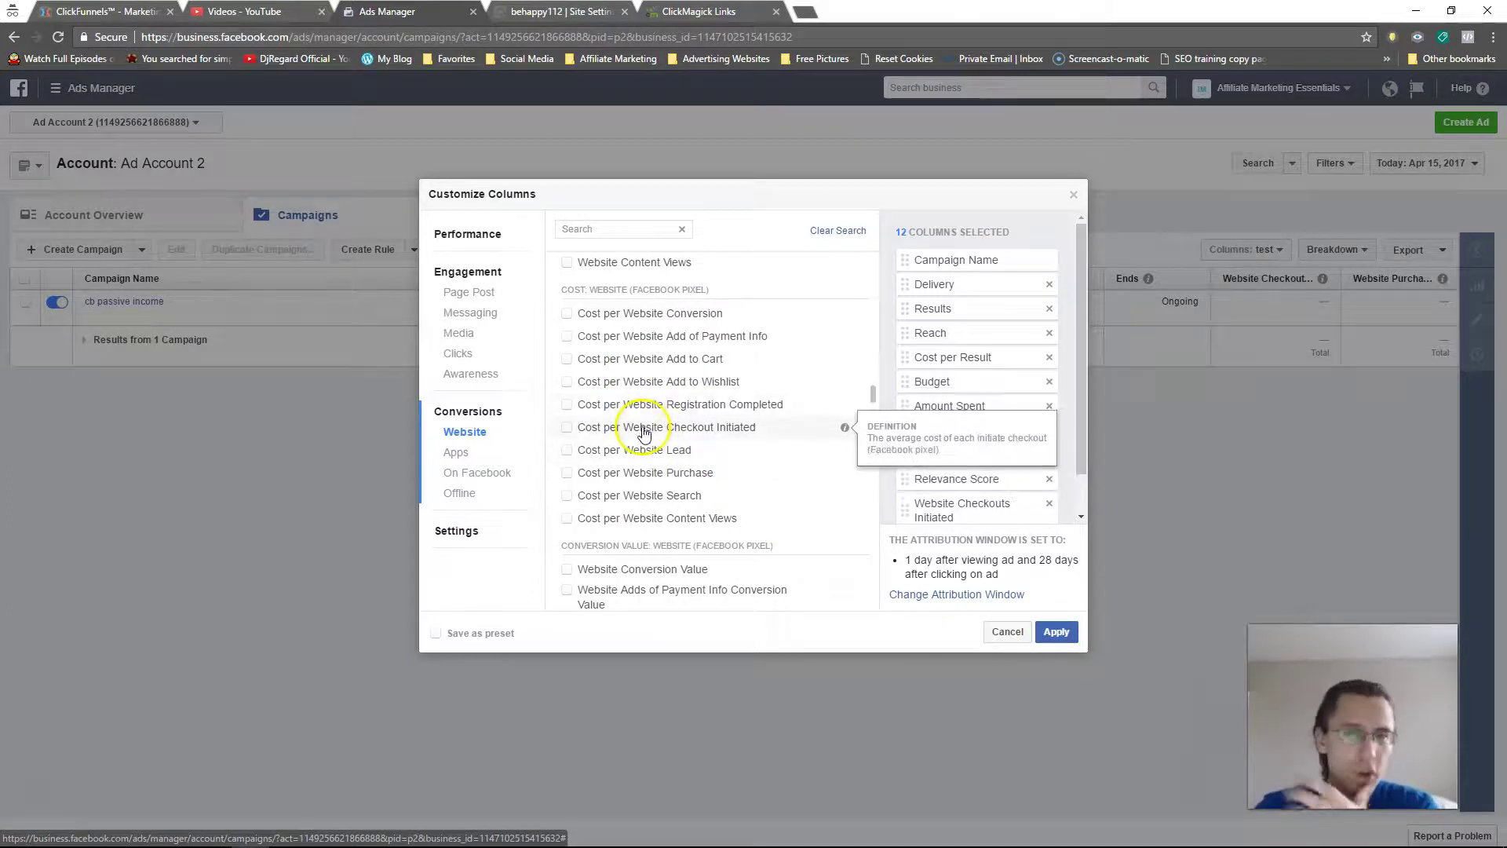
pyautogui.scroll(-3, 639, 428)
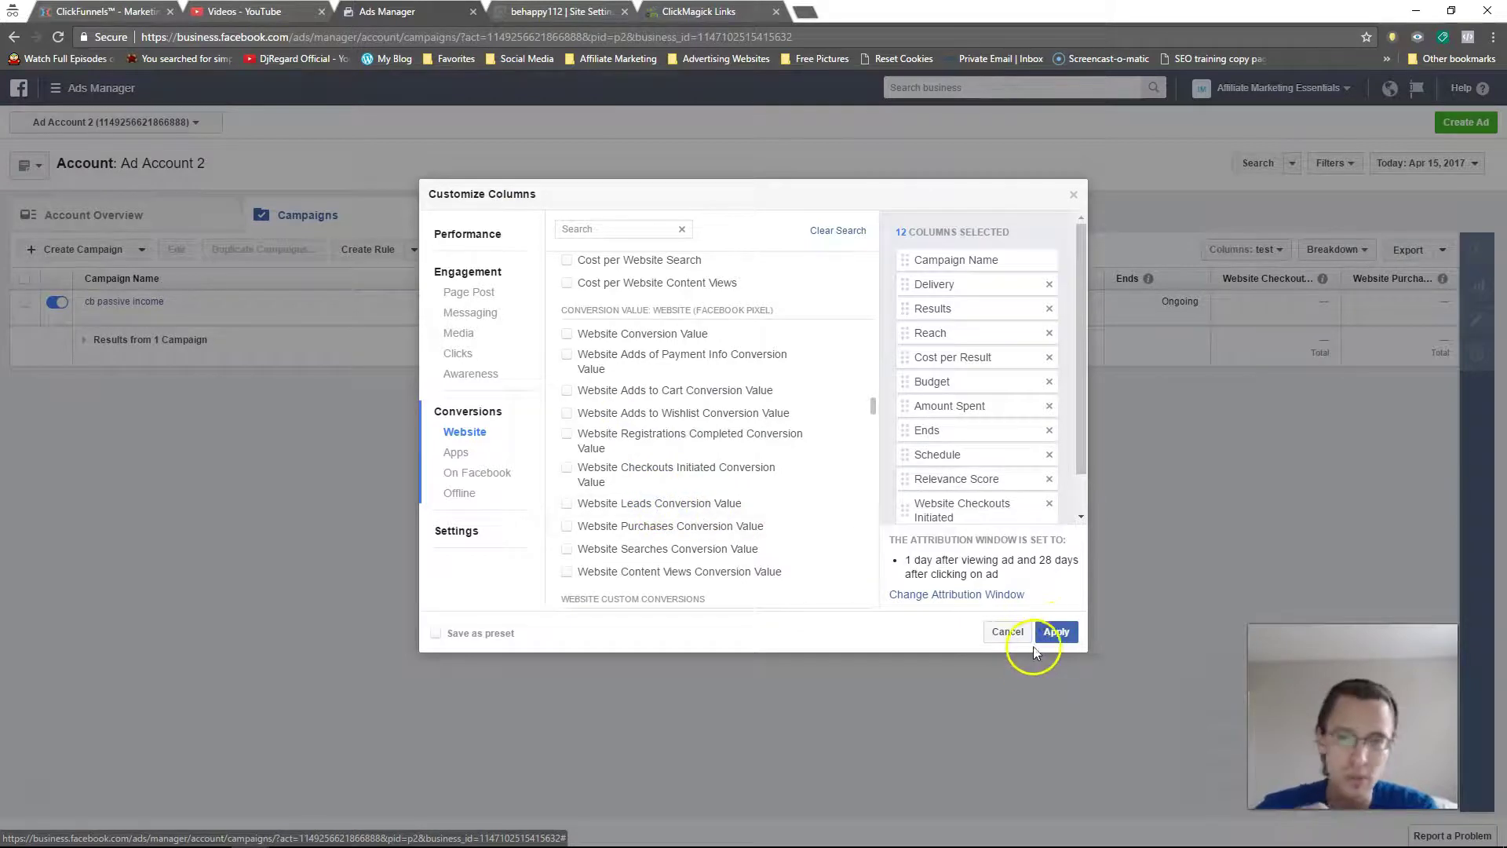
pyautogui.click(1056, 631)
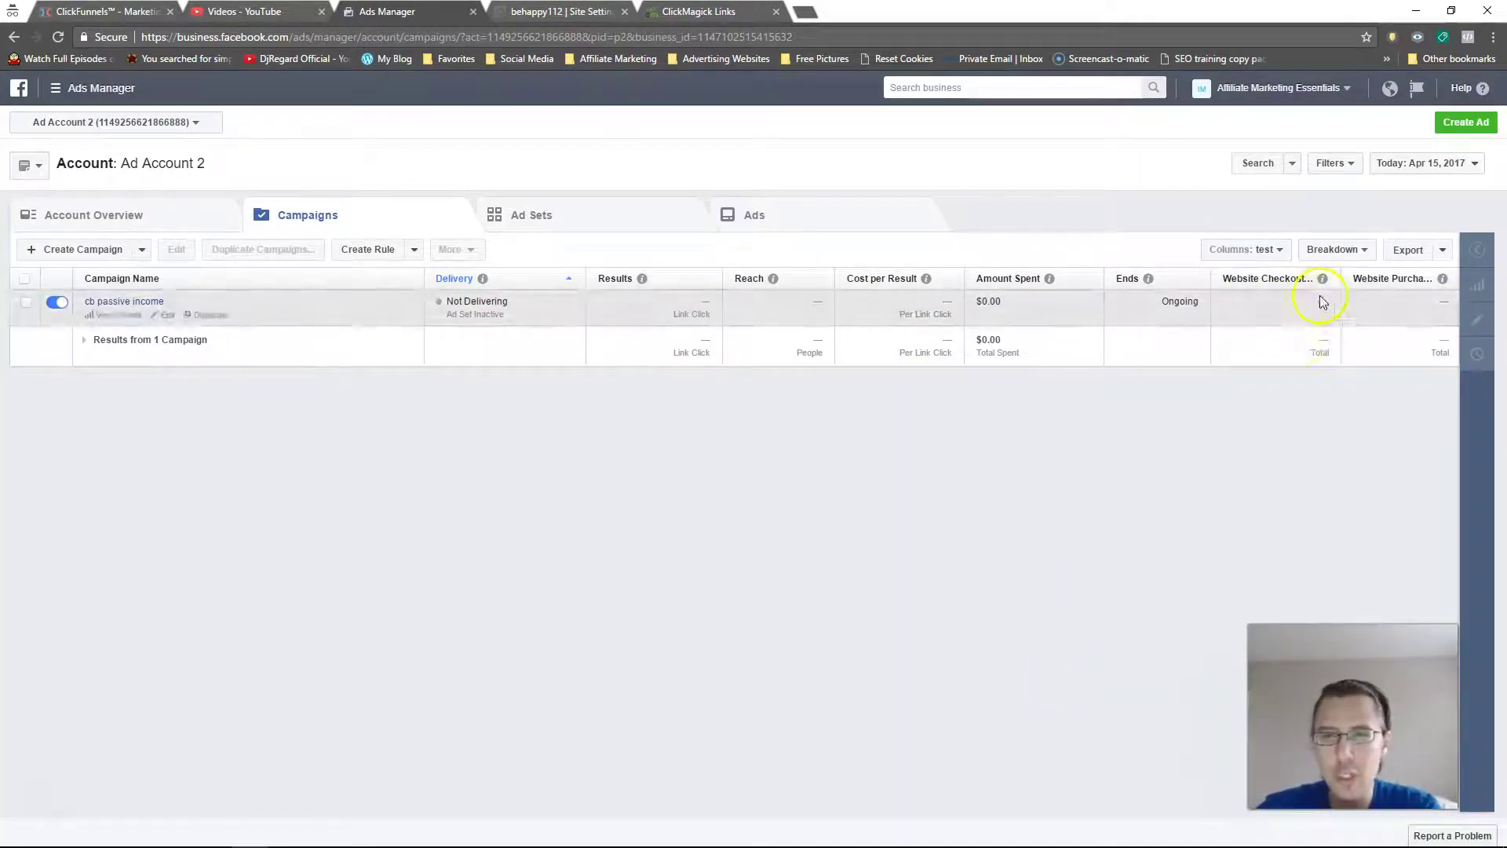